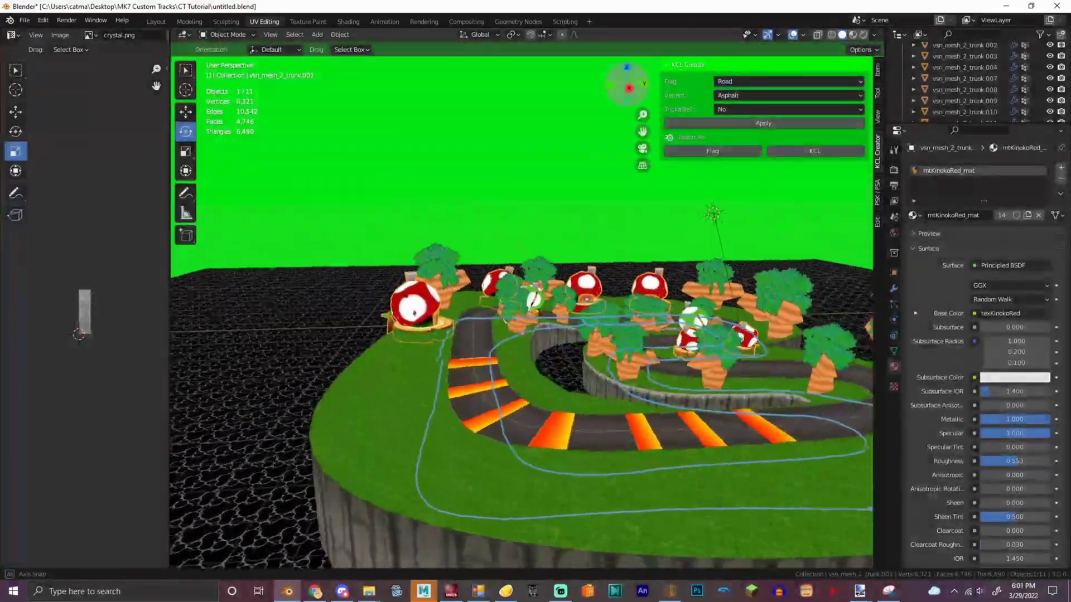
# Open Gctr_ToadCircuit.szs from the dumped romfs Course folder in Every File Explorer and maximize its window.
pyautogui.click(466, 126)
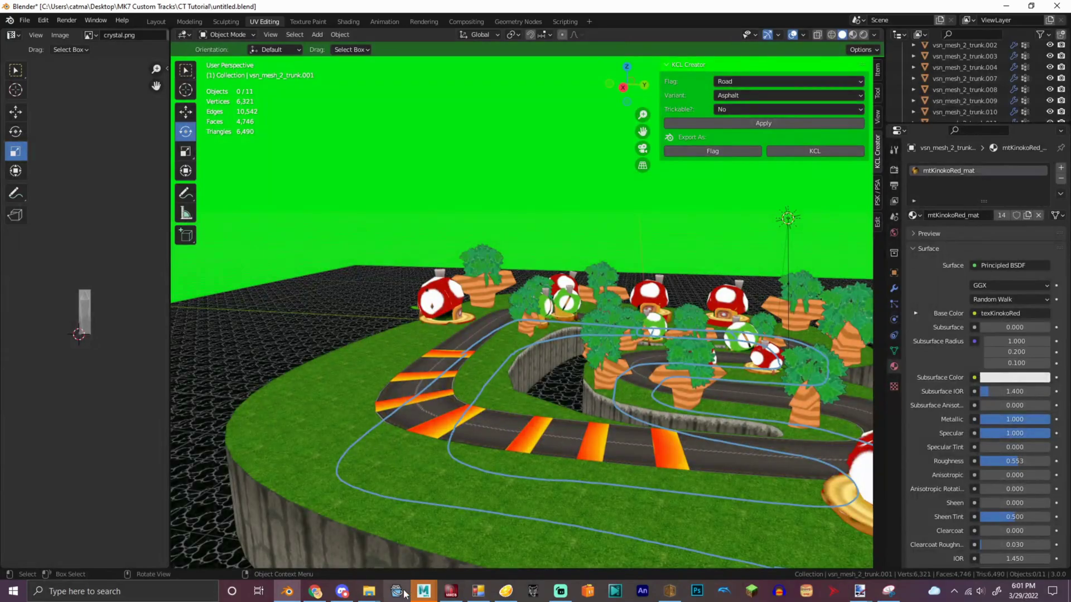
pyautogui.moveTo(366, 592)
pyautogui.click(443, 530)
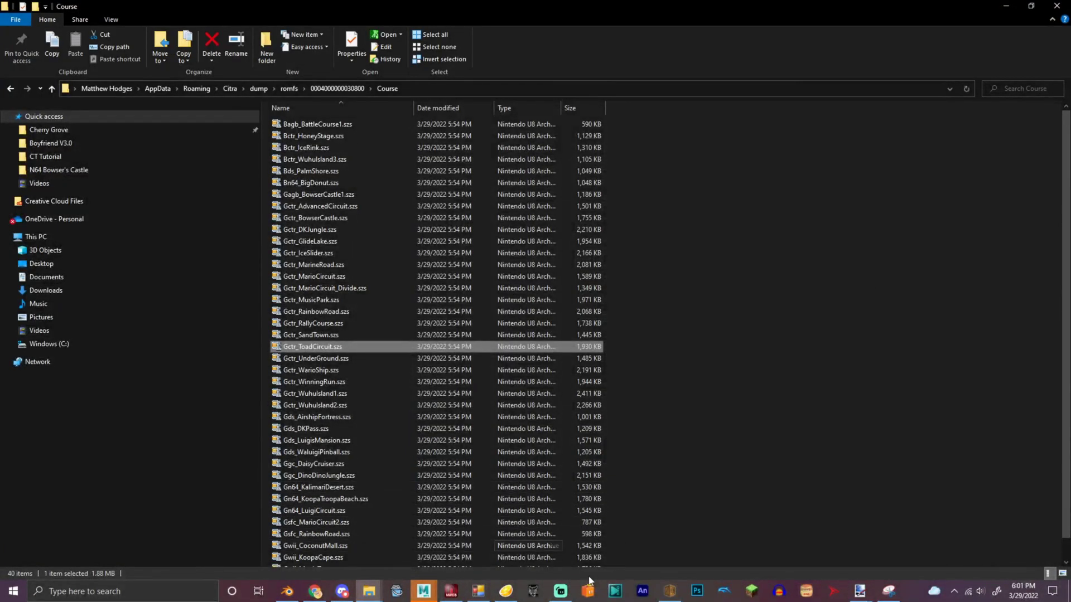
pyautogui.doubleClick(318, 347)
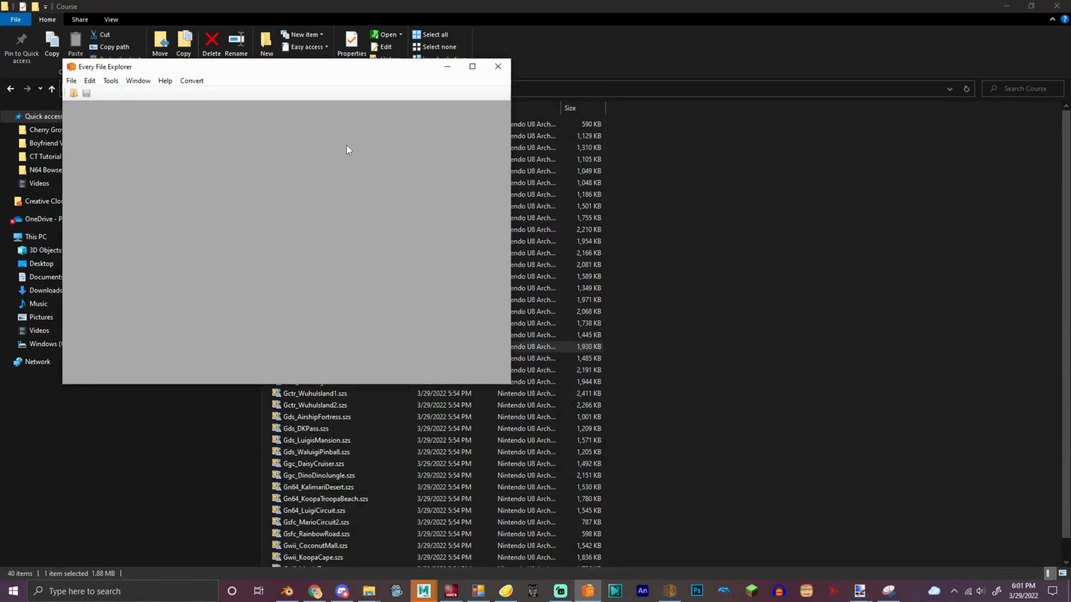
pyautogui.click(472, 66)
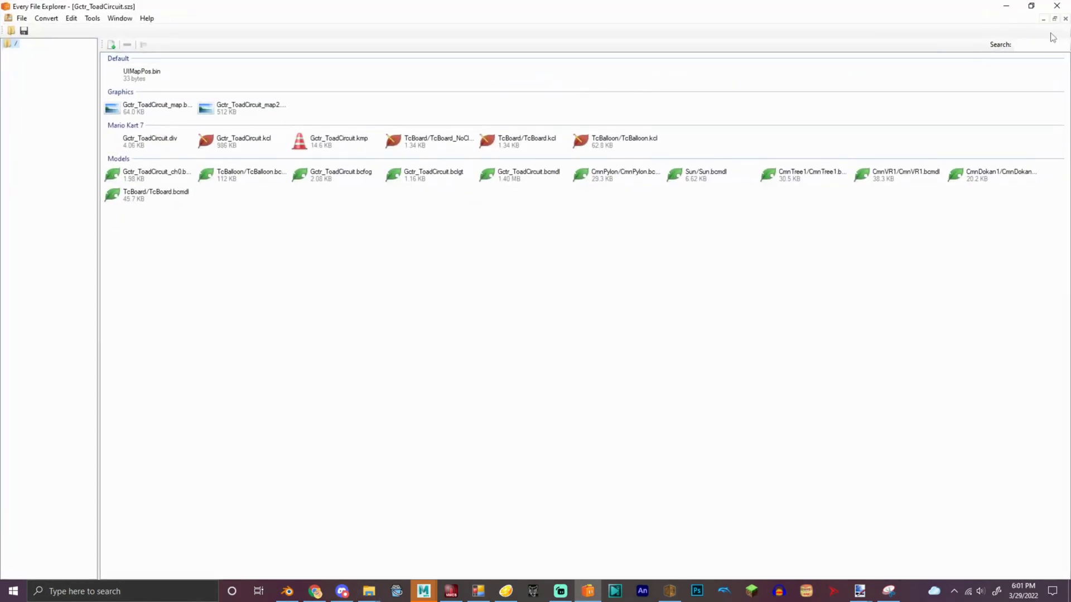
# Open Gctr_ToadCircuit.bcmdl and export its Gctr_ToadCircuit model into the CT Tutorial folder.
pyautogui.click(550, 177)
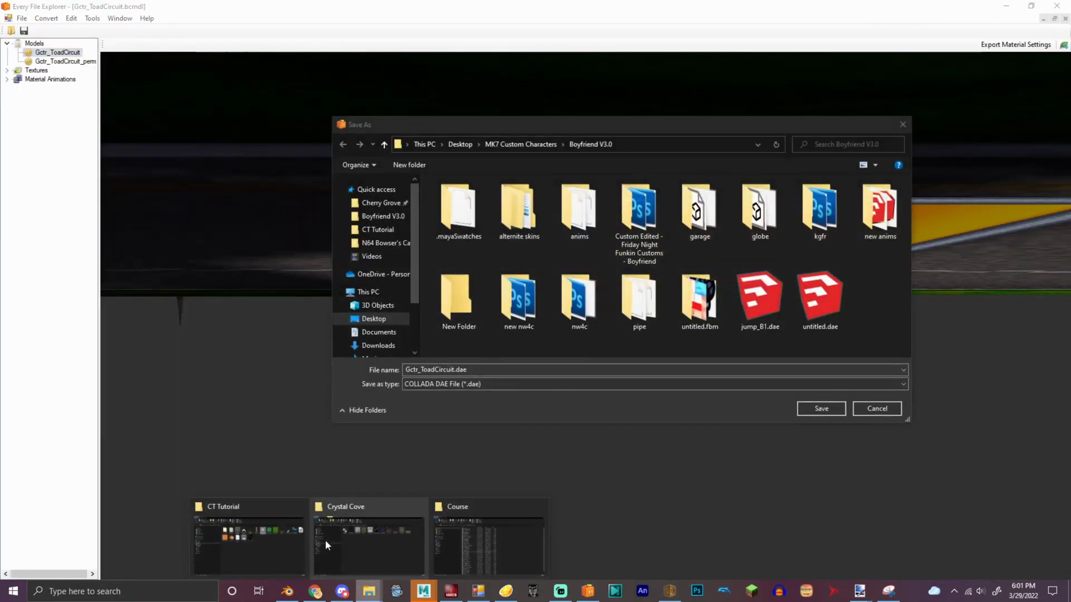
pyautogui.click(330, 544)
pyautogui.hotkey('alt', 'd')
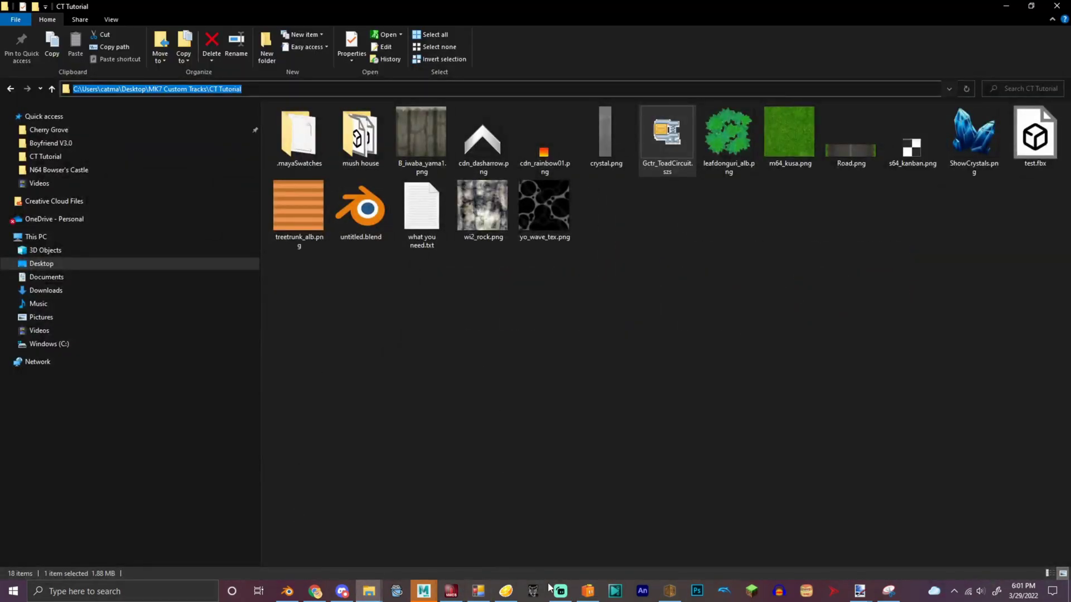
pyautogui.click(588, 591)
pyautogui.click(650, 140)
pyautogui.write('C:\\Users\\Matthew Hodges\\Desktop\\MK7 Custom Tracks\\CT Tutorial')
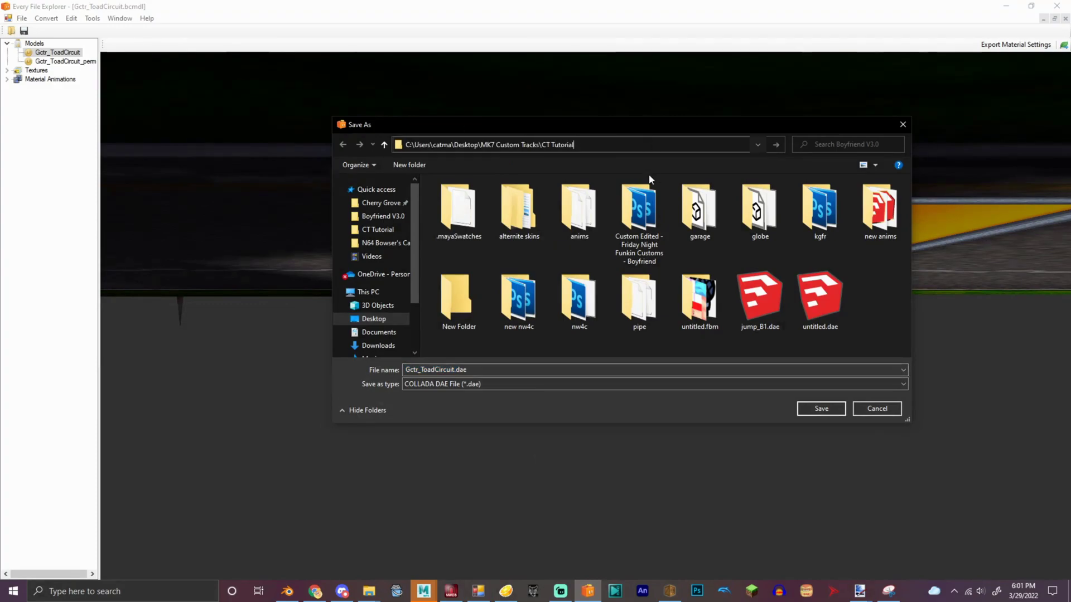
pyautogui.press('Return')
pyautogui.press('Return')
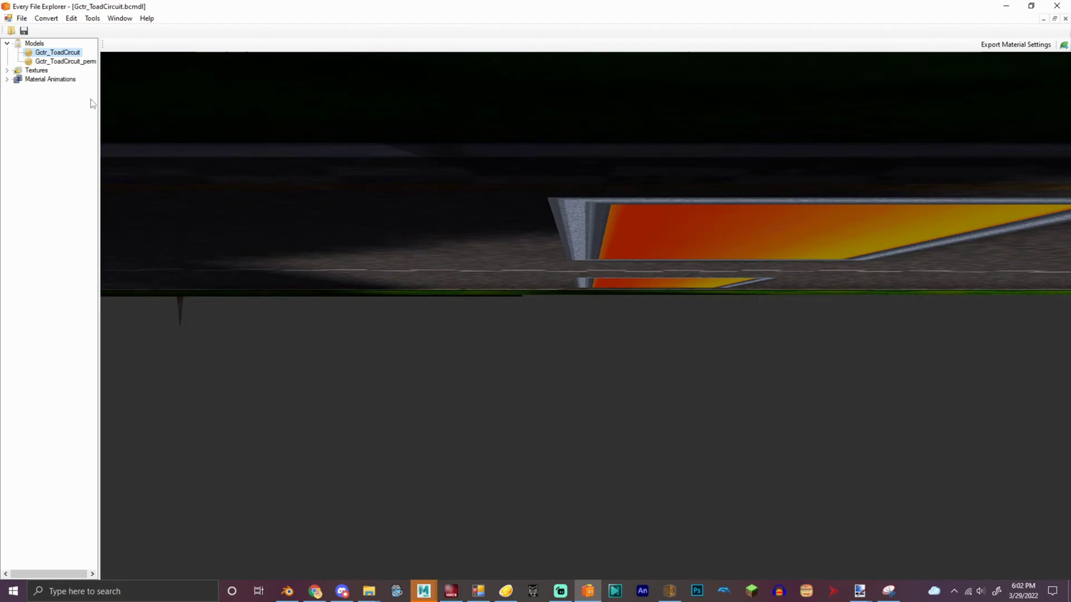
# Switch to Blender and import the exported Toad Circuit model as a Wavefront OBJ into the custom track scene.
pyautogui.click(72, 63)
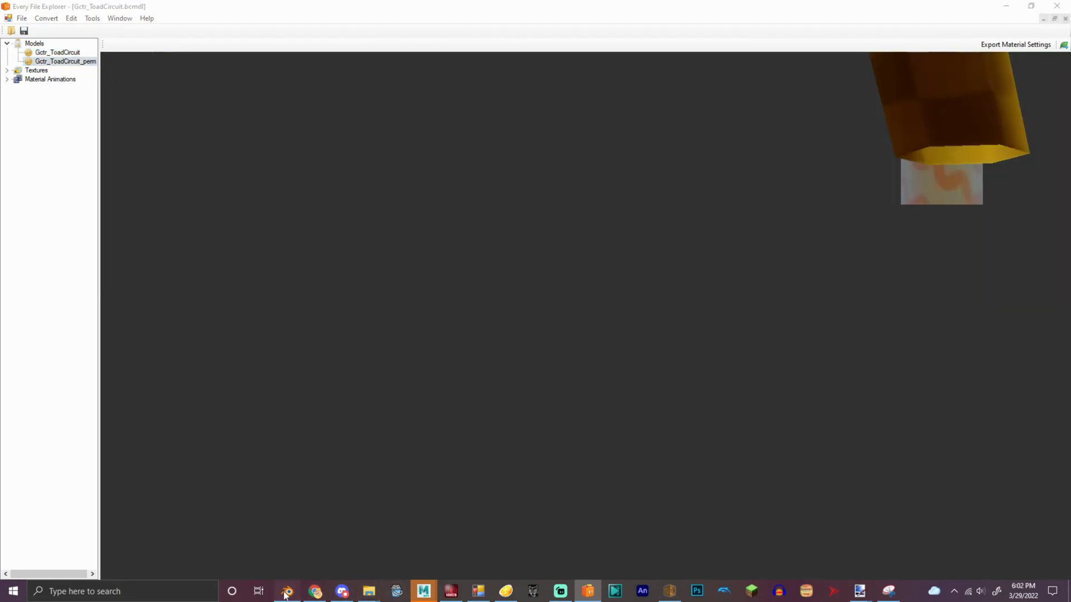
pyautogui.click(287, 591)
pyautogui.click(24, 20)
pyautogui.moveTo(67, 173)
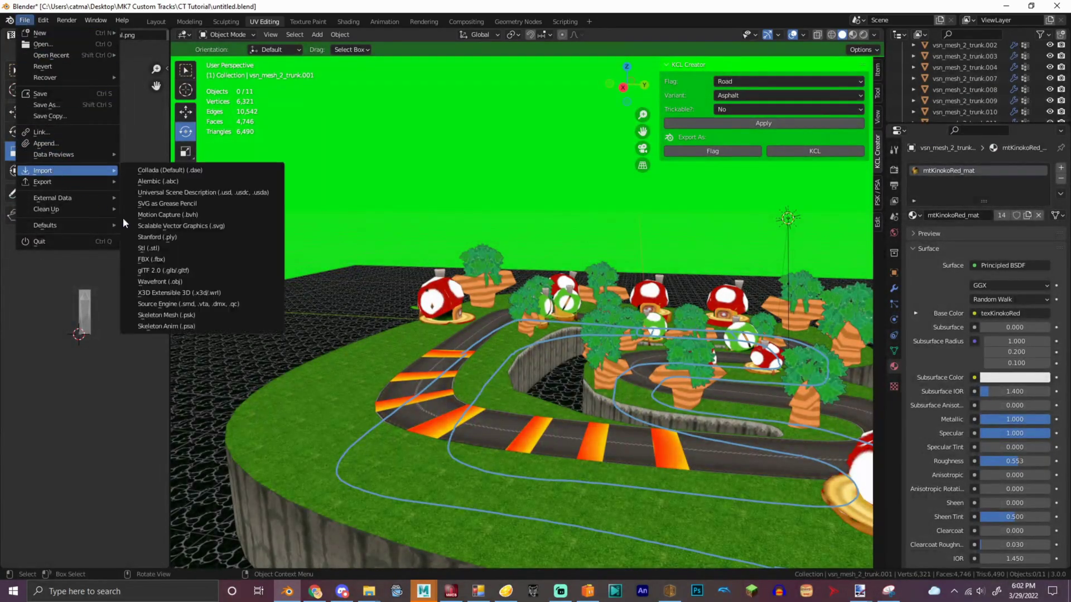
pyautogui.click(162, 282)
pyautogui.doubleClick(419, 216)
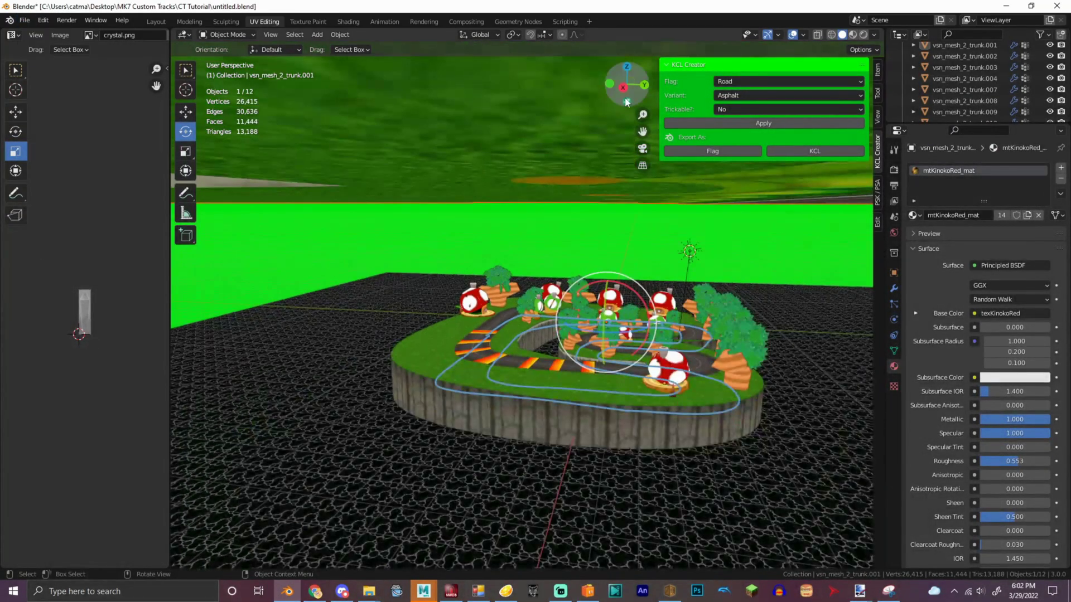
# Separate the imported Gctr_ToadCircuit mesh by material in Edit Mode and return to Object Mode.
pyautogui.moveTo(625, 98); pyautogui.dragTo(583, 124)
pyautogui.scroll(-15, 625, 95)
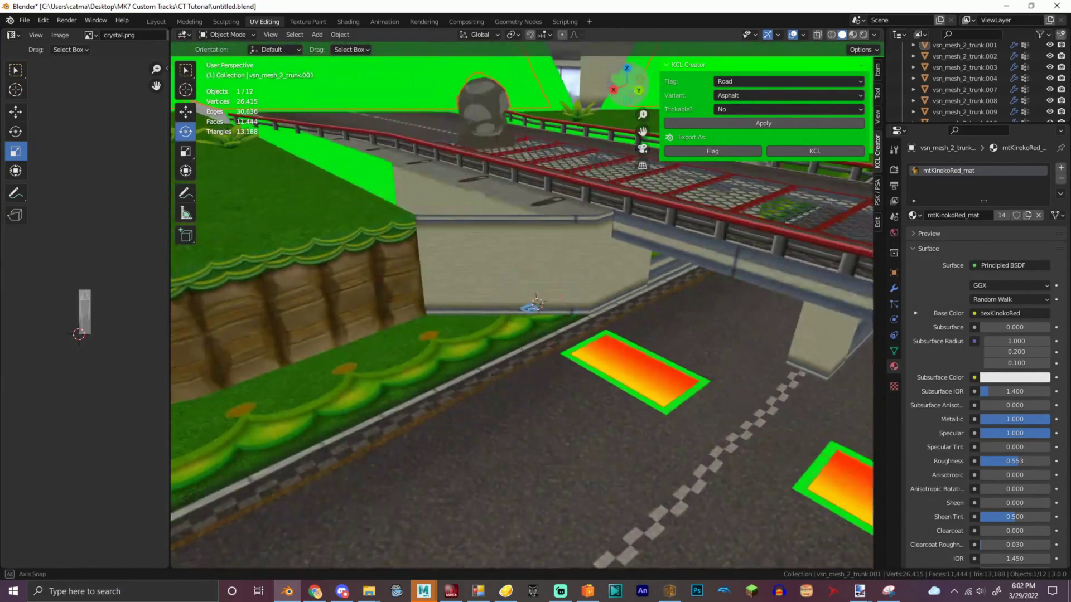
pyautogui.moveTo(625, 93); pyautogui.dragTo(523, 65)
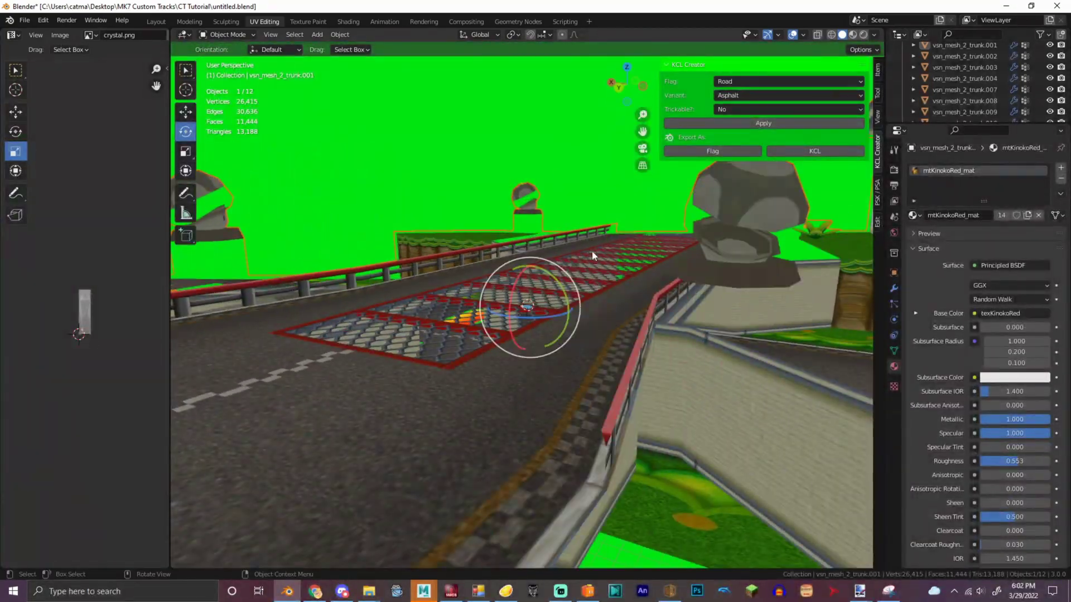
pyautogui.click(593, 255)
pyautogui.click(227, 35)
pyautogui.click(236, 56)
pyautogui.click(373, 34)
pyautogui.moveTo(414, 138)
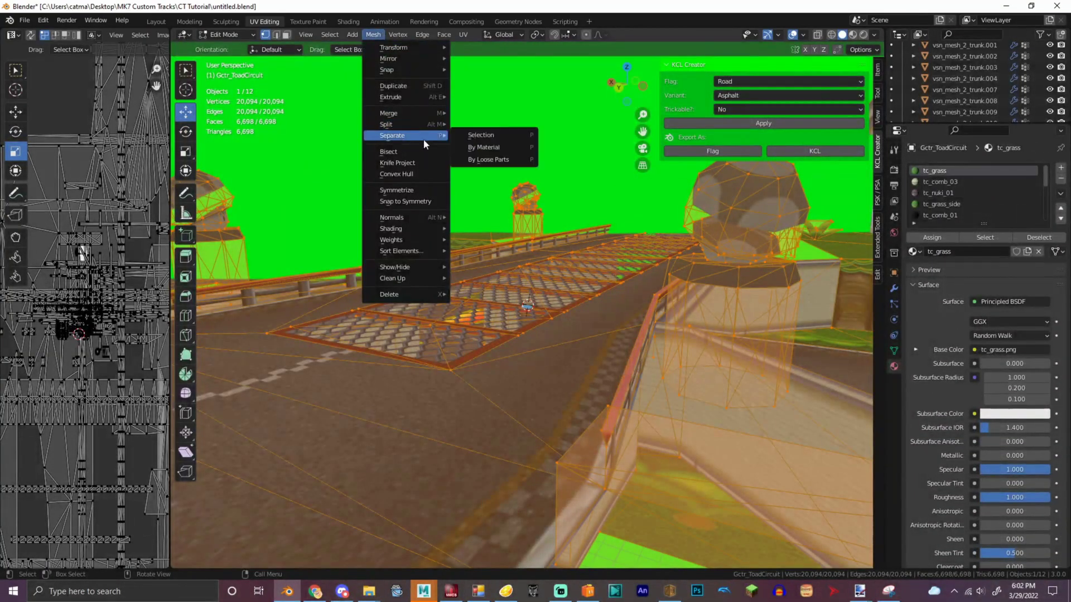
pyautogui.click(480, 148)
pyautogui.click(226, 34)
pyautogui.click(234, 50)
# Delete the road, bridge grating and railing pieces of the imported Toad Circuit.
pyautogui.click(533, 303)
pyautogui.rightClick(683, 334)
pyautogui.click(685, 333)
pyautogui.click(614, 340)
pyautogui.rightClick(735, 352)
pyautogui.click(735, 352)
# Try deleting the tc_comb_03 wall piece and the piece beside the scene origin.
pyautogui.click(695, 370)
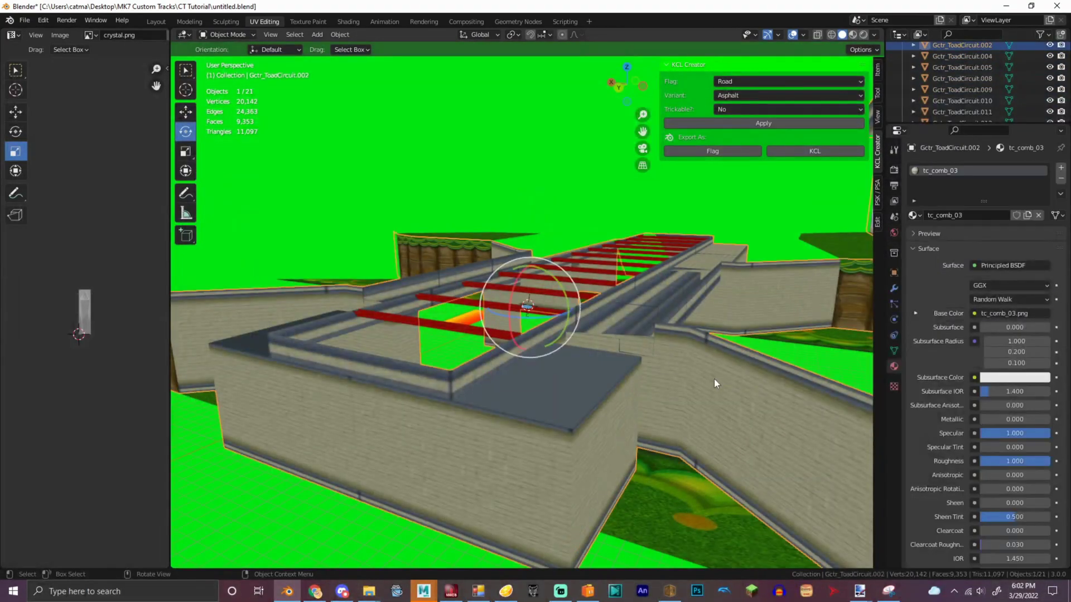
pyautogui.press('Delete')
pyautogui.click(537, 302)
pyautogui.press('Delete')
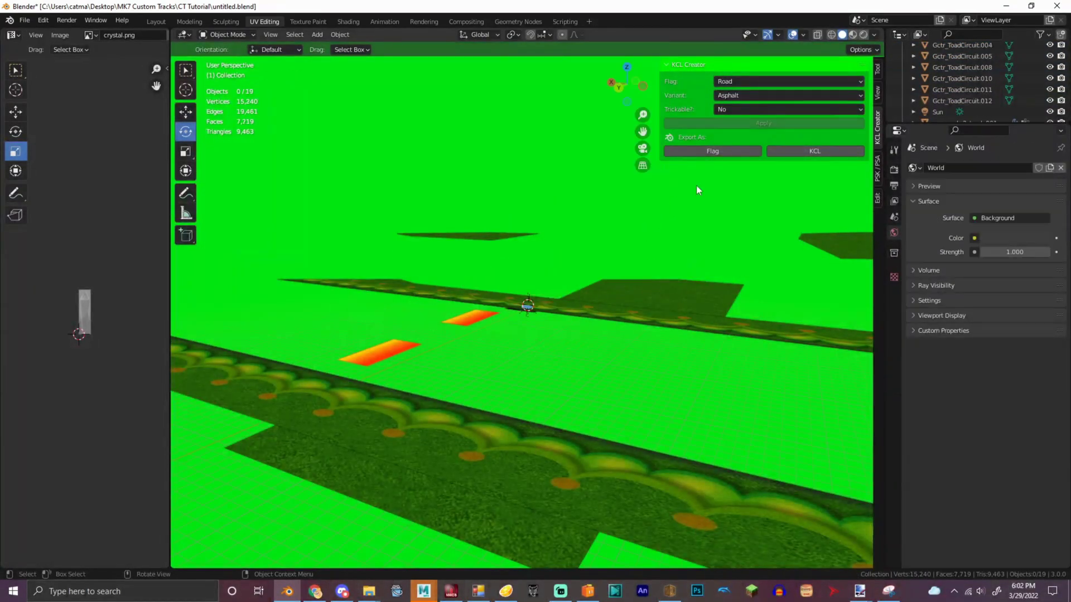
# Select all remaining Gctr_ToadCircuit pieces and scale them down together.
pyautogui.click(979, 99)
pyautogui.scroll(3, 978, 95)
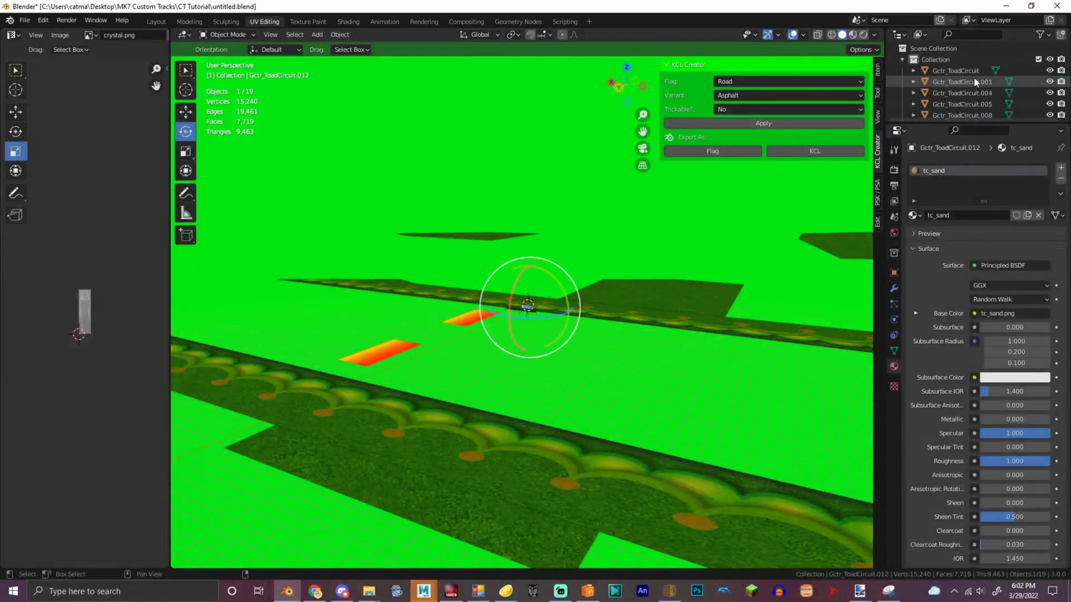
pyautogui.keyDown('shift'); pyautogui.click(954, 71); pyautogui.keyUp('shift')
pyautogui.click(950, 72)
pyautogui.scroll(-2, 973, 94)
pyautogui.keyDown('shift'); pyautogui.click(962, 104); pyautogui.keyUp('shift')
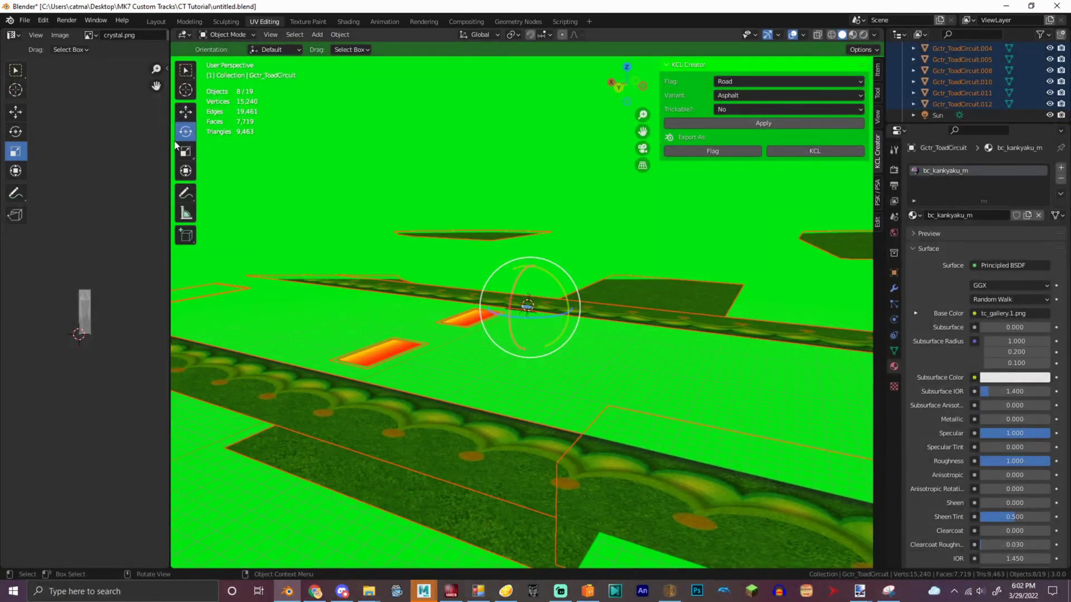
pyautogui.moveTo(569, 288); pyautogui.dragTo(548, 297)
pyautogui.moveTo(562, 291); pyautogui.dragTo(550, 297)
pyautogui.moveTo(634, 96); pyautogui.dragTo(480, 129)
# Undo the scaling of the Toad Circuit pieces and the last piece deletions.
pyautogui.hotkey('ctrl', 'z')
pyautogui.hotkey('ctrl', 'z')
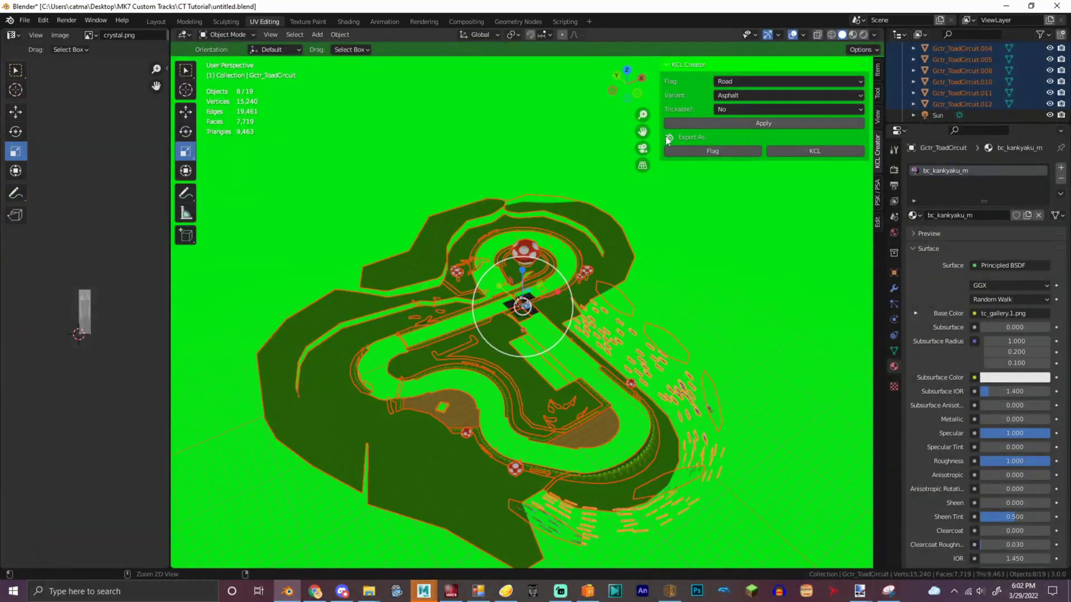
pyautogui.hotkey('ctrl', 'z')
pyautogui.hotkey('ctrl', 'z')
pyautogui.hotkey('ctrl', 'z')
pyautogui.moveTo(625, 96)
pyautogui.mouseDown()
pyautogui.moveTo(571, 64)
pyautogui.moveTo(630, 97)
pyautogui.mouseUp()
pyautogui.hotkey('ctrl', 'z')
pyautogui.hotkey('ctrl', 'z')
pyautogui.hotkey('ctrl', 'z')
pyautogui.hotkey('ctrl', 'z')
pyautogui.hotkey('ctrl', 'z')
pyautogui.hotkey('ctrl', 'z')
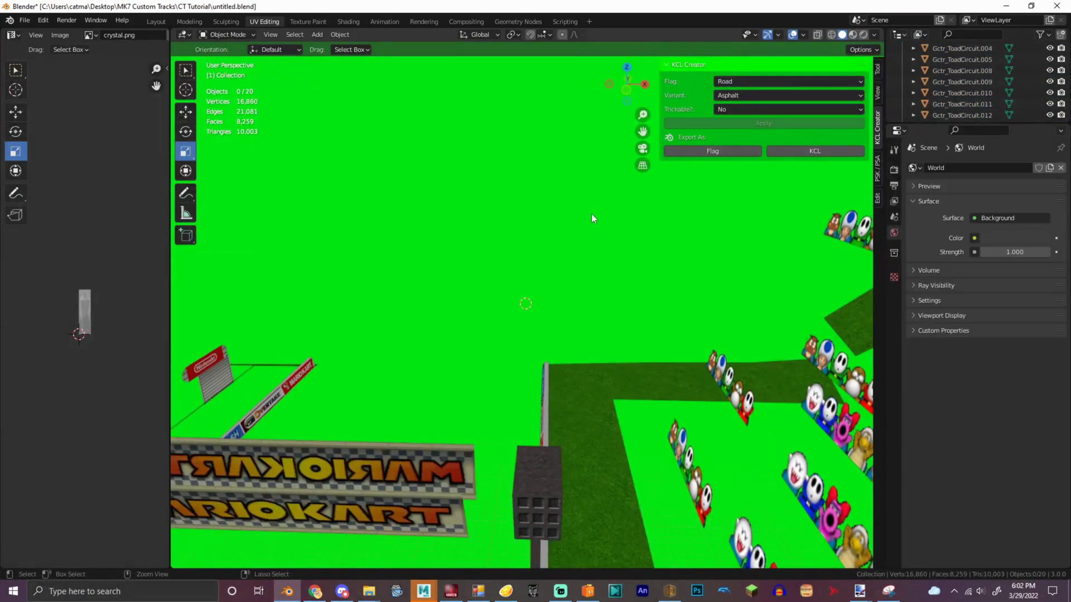
# Delete the grass surface piece of the imported Toad Circuit.
pyautogui.click(576, 444)
pyautogui.rightClick(652, 484)
pyautogui.click(652, 484)
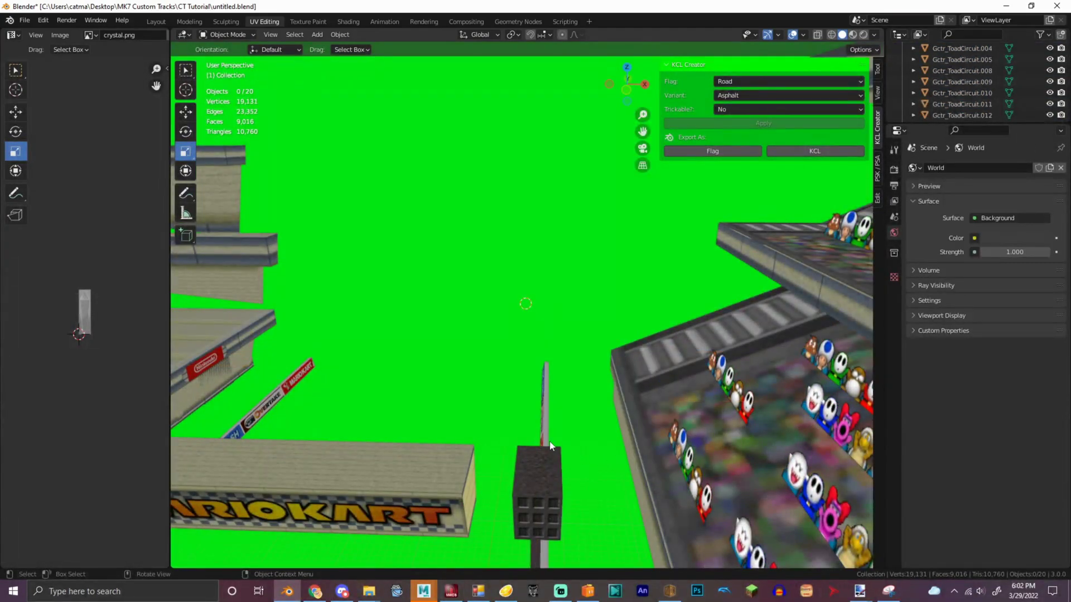
# Select all the Gctr_ToadCircuit pieces in the collection and scale them down uniformly.
pyautogui.scroll(3, 972, 96)
pyautogui.click(967, 70)
pyautogui.scroll(-5, 972, 94)
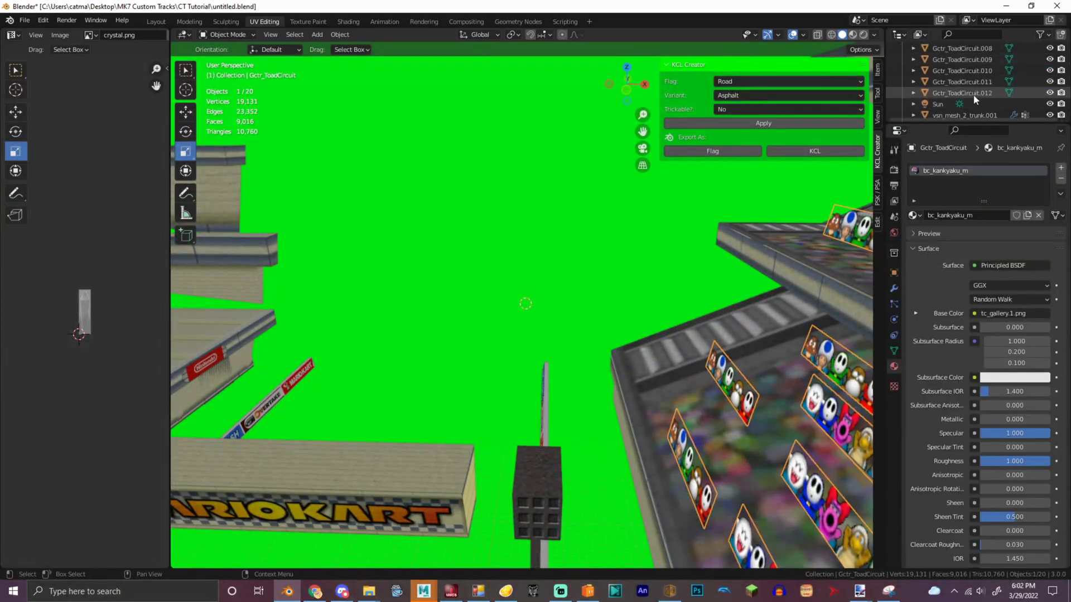
pyautogui.keyDown('shift'); pyautogui.click(979, 69); pyautogui.keyUp('shift')
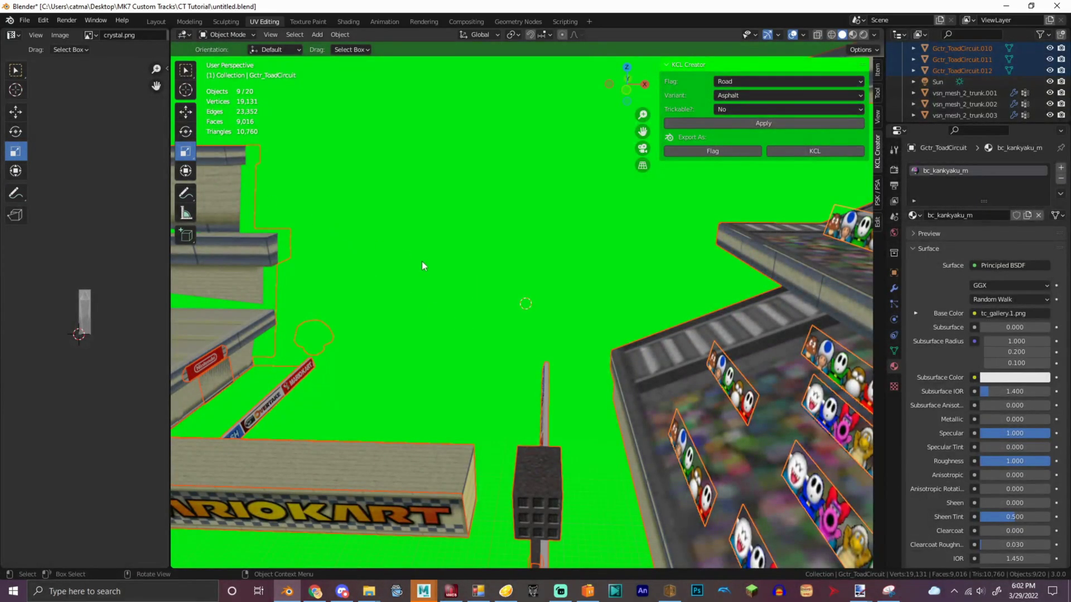
pyautogui.scroll(-5, 523, 277)
pyautogui.moveTo(557, 285); pyautogui.dragTo(540, 296)
pyautogui.moveTo(561, 286); pyautogui.dragTo(548, 296)
pyautogui.moveTo(568, 287); pyautogui.dragTo(560, 296)
# Delete the tc_comb_04 barrier and floodlight piece and the grass edging piece along the road.
pyautogui.click(566, 395)
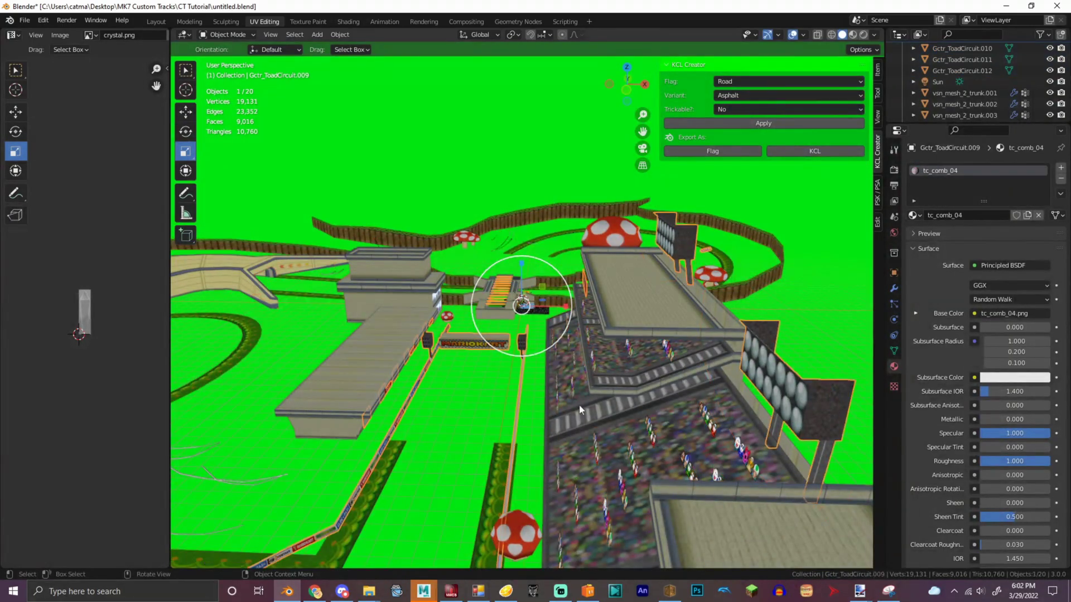
pyautogui.press('Delete')
pyautogui.click(507, 450)
pyautogui.press('Delete')
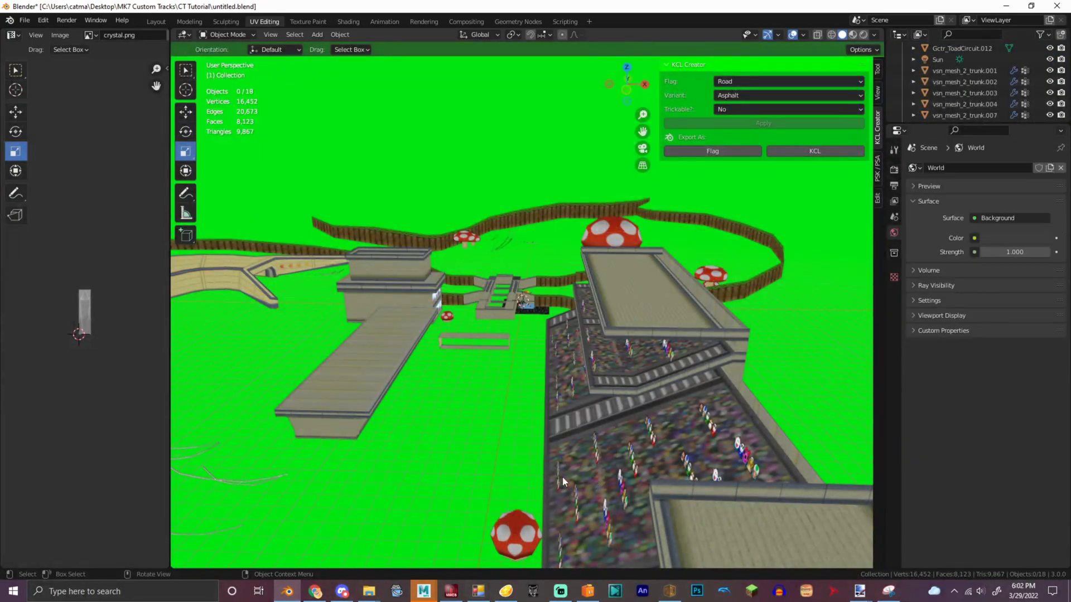
# Try deleting the tc_comb_03 wall and grandstand piece, and undo the deletion.
pyautogui.click(621, 390)
pyautogui.press('Delete')
pyautogui.hotkey('ctrl', 'z')
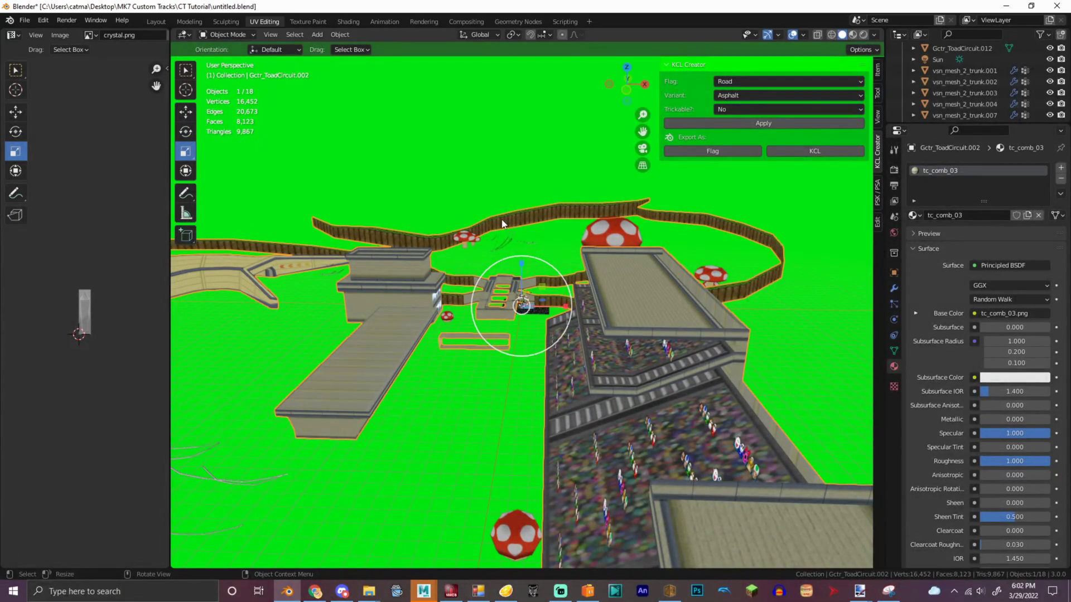
# From the top view with X-ray on, delete the vertices of the curved structure and outer fences on the tc_comb_03 mesh's western side.
pyautogui.click(627, 67)
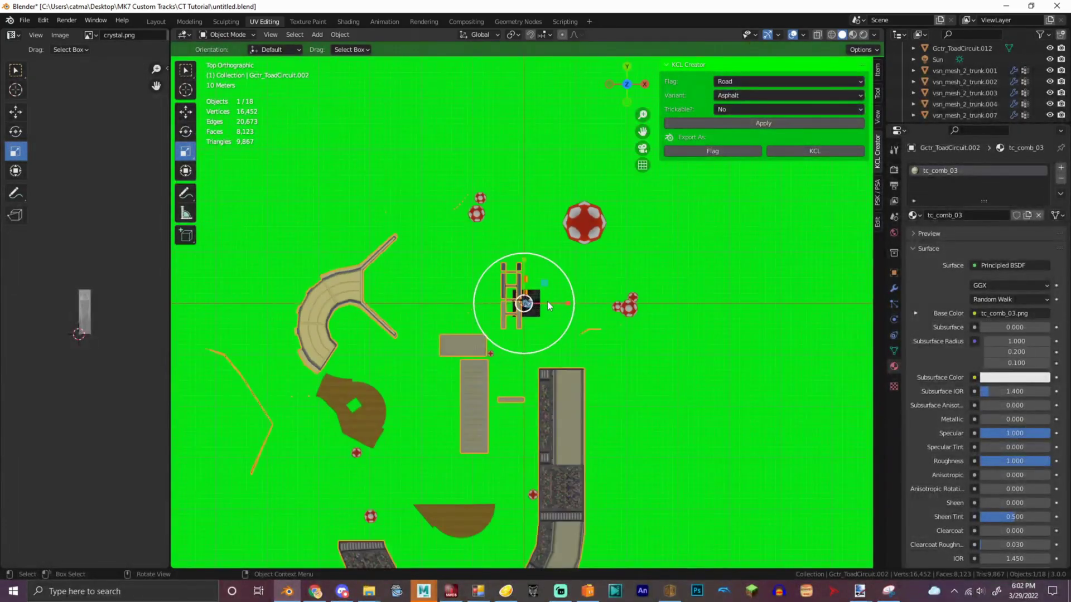
pyautogui.click(222, 35)
pyautogui.click(225, 57)
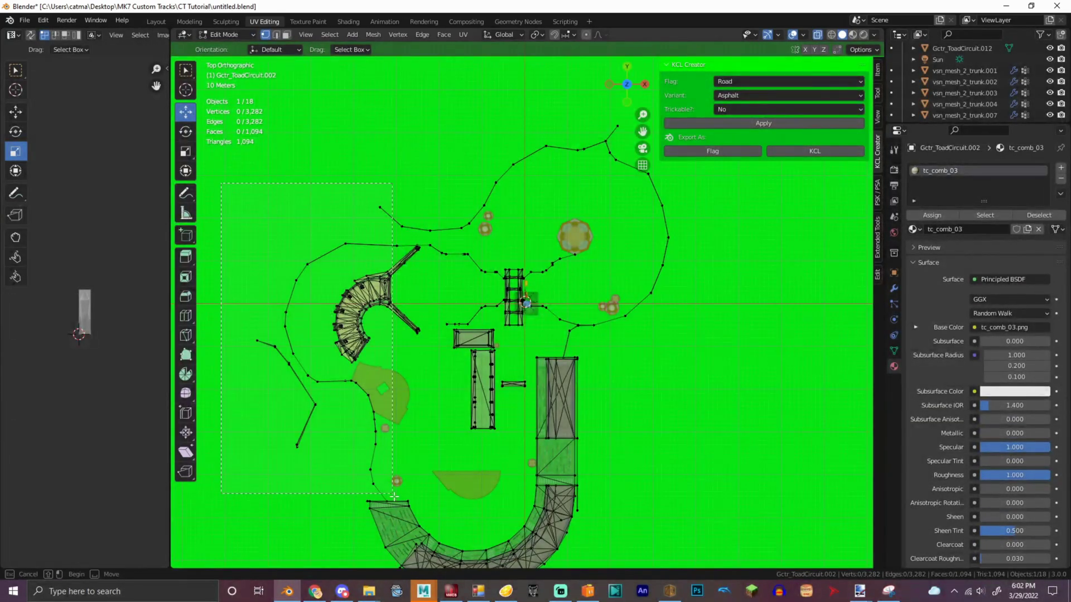
pyautogui.moveTo(399, 492); pyautogui.dragTo(399, 493)
pyautogui.press('x')
pyautogui.press('v')
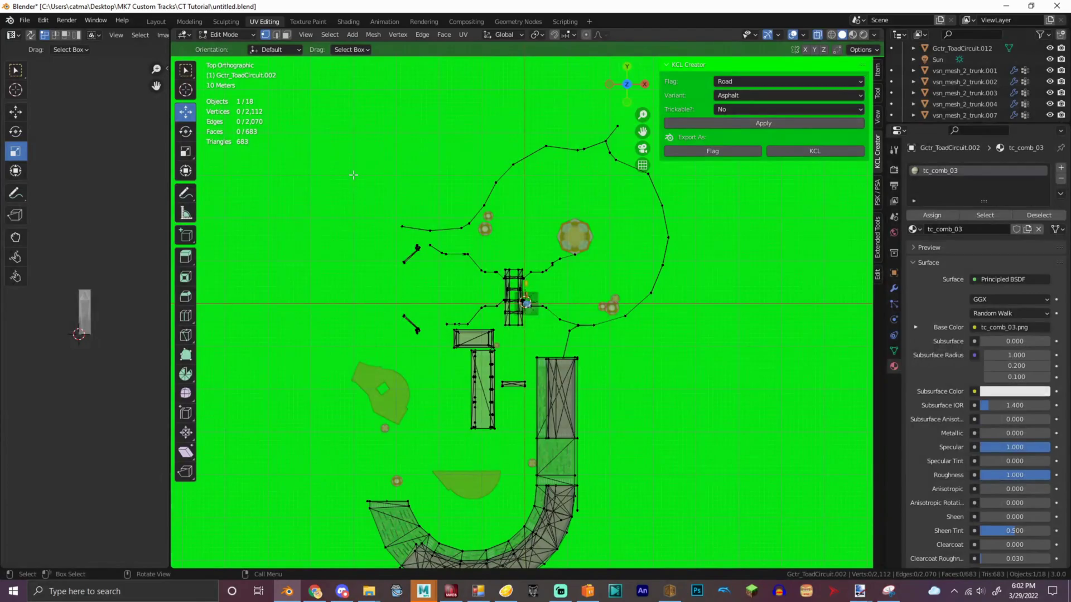
# Delete the vertices of the ladder-like bridge, central buildings and remaining fences, keeping only the grandstand in the tc_comb_03 mesh.
pyautogui.moveTo(517, 444); pyautogui.dragTo(517, 444)
pyautogui.press('h')
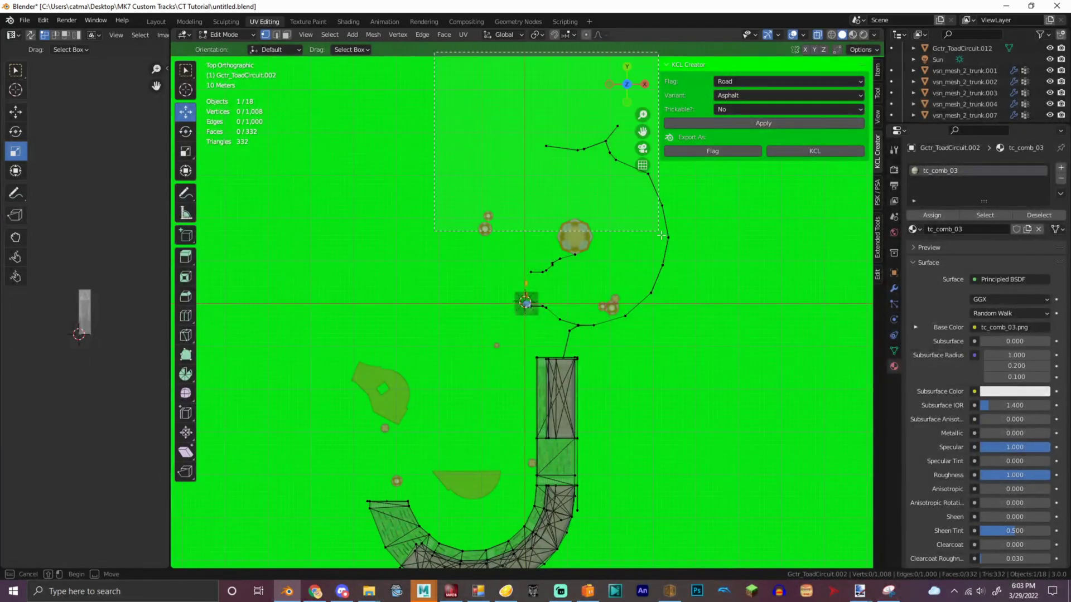
pyautogui.moveTo(700, 334); pyautogui.dragTo(699, 334)
pyautogui.press('h')
# Try deleting the vertices at the north end of the grandstand's straight section, and undo it.
pyautogui.moveTo(560, 353); pyautogui.dragTo(690, 419)
pyautogui.rightClick(691, 419)
pyautogui.click(691, 419)
pyautogui.hotkey('ctrl', 'z')
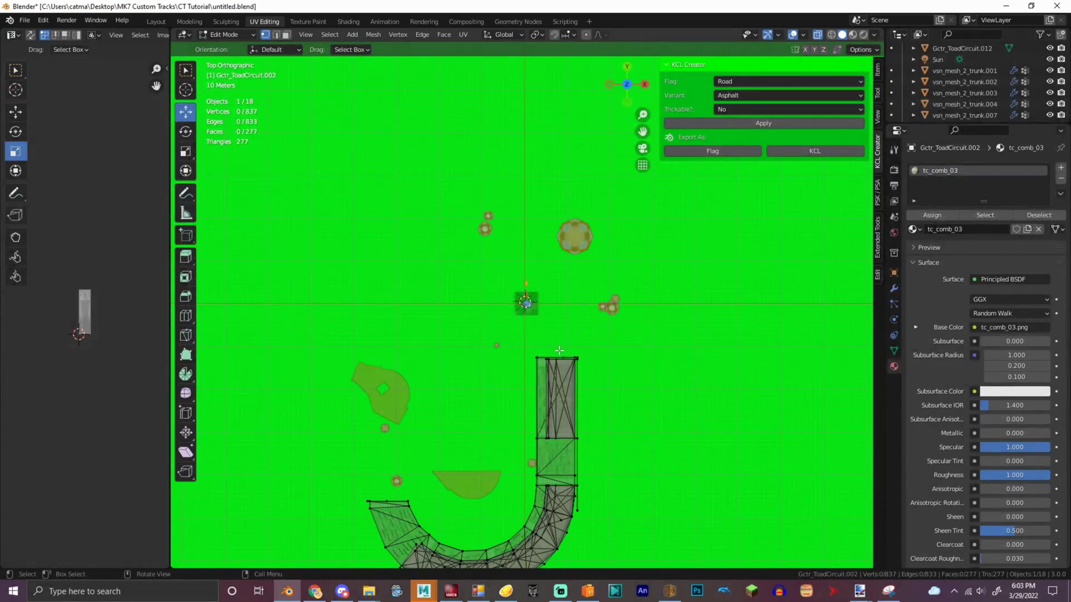
# Return to Object Mode and delete the mushroom piece, the leftover piece near the origin and the sand piece.
pyautogui.click(219, 37)
pyautogui.click(229, 47)
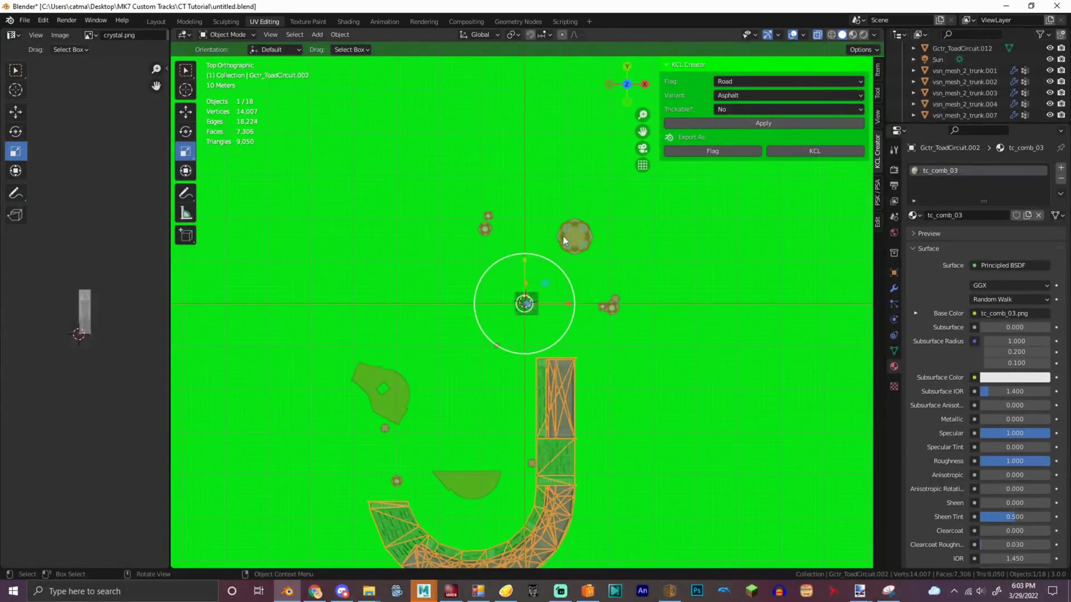
pyautogui.click(566, 237)
pyautogui.press('Delete')
pyautogui.click(524, 280)
pyautogui.press('Delete')
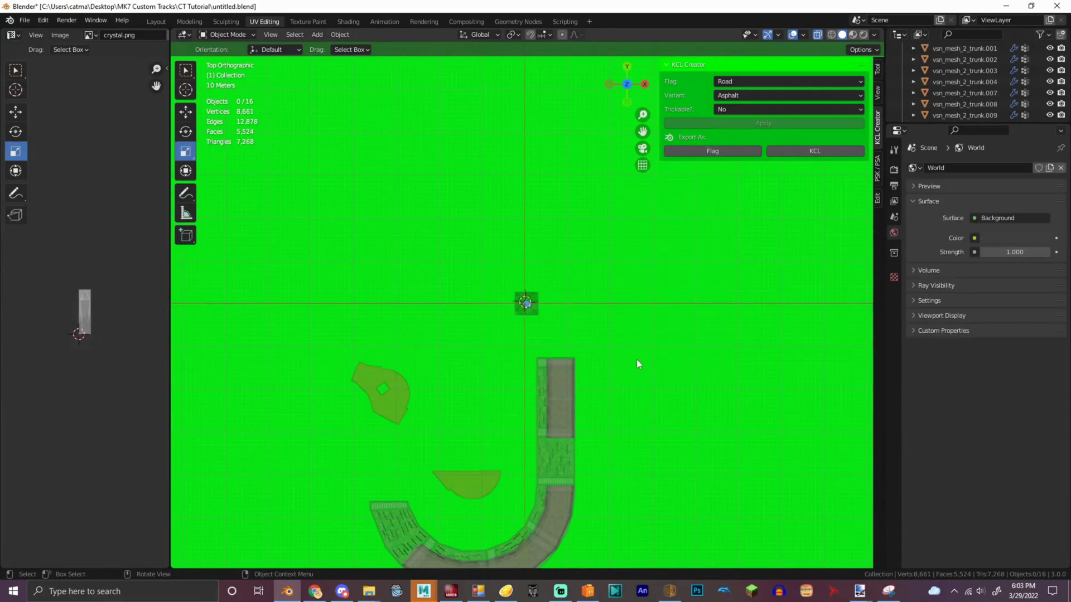
pyautogui.click(402, 417)
pyautogui.press('Delete')
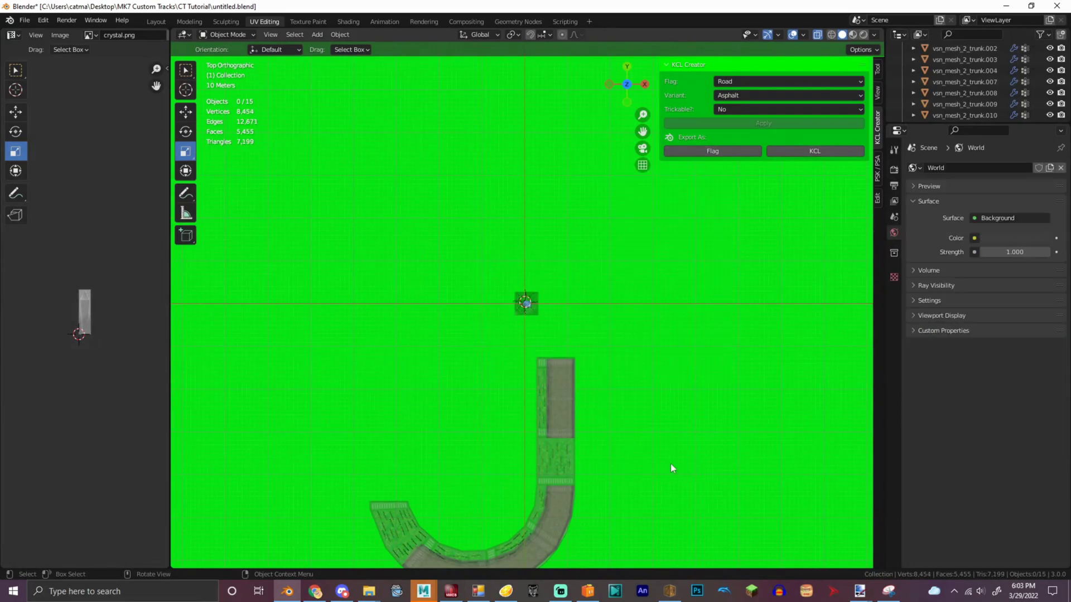
# Turn off the viewport's X-ray display and view the grandstand in perspective.
pyautogui.click(818, 35)
pyautogui.moveTo(632, 91); pyautogui.dragTo(697, 23)
pyautogui.scroll(4, 688, 337)
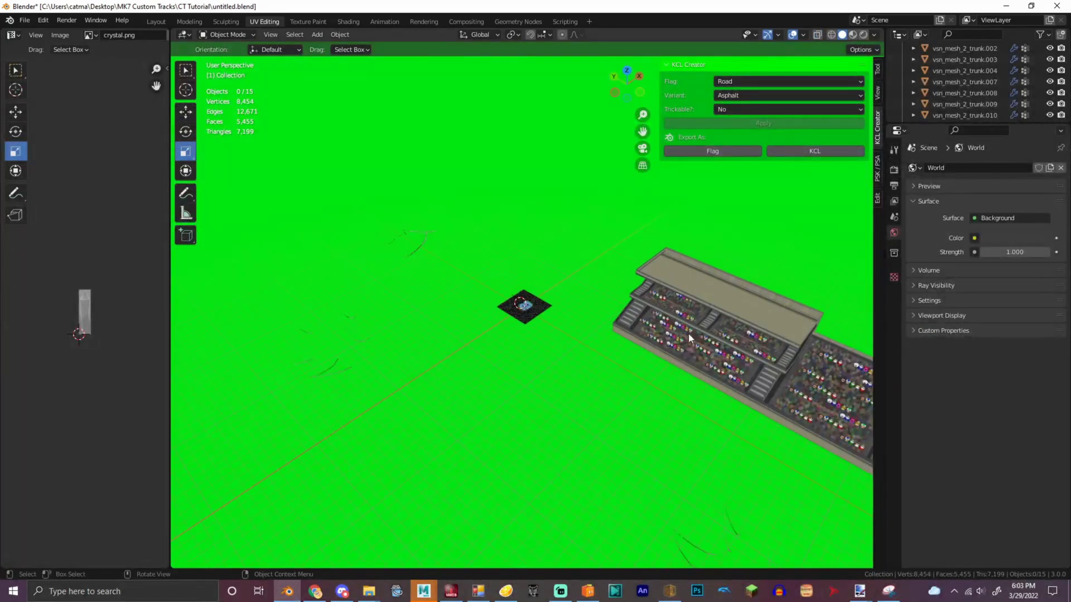
# Delete the leftover thin-line piece around the grandstand and the Gctr_ToadCircuit.010 object.
pyautogui.click(734, 529)
pyautogui.press('Delete')
pyautogui.moveTo(656, 290); pyautogui.dragTo(707, 352)
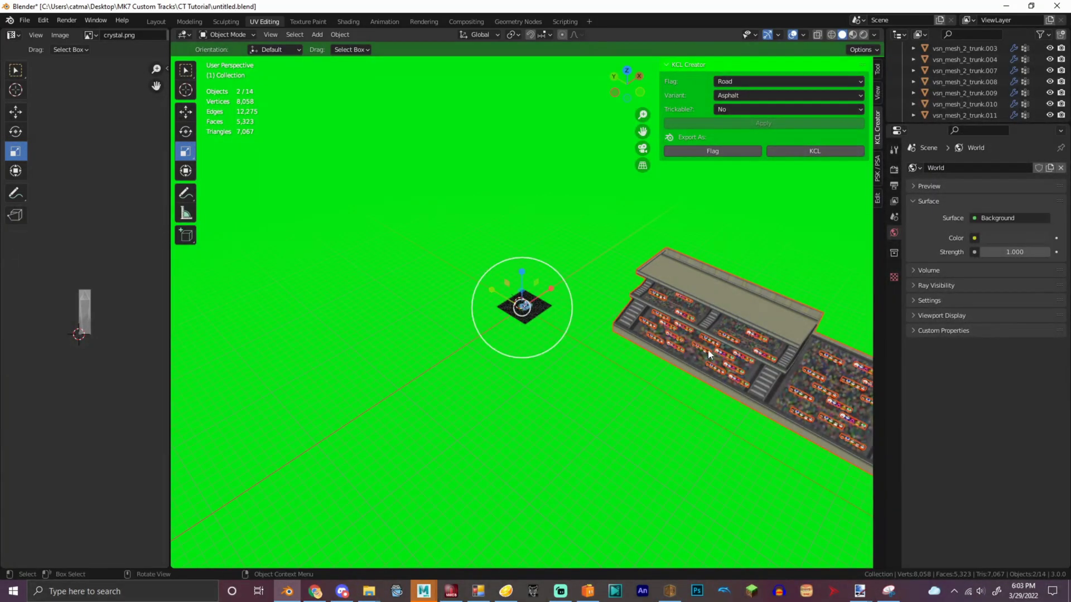
pyautogui.rightClick(725, 262)
pyautogui.click(742, 351)
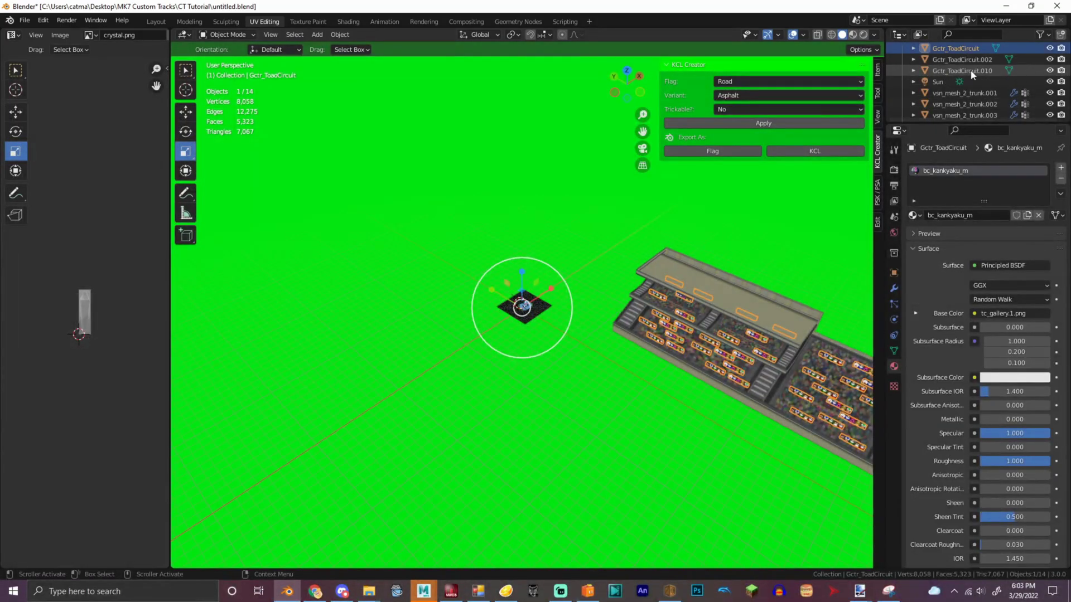
pyautogui.scroll(2, 970, 74)
pyautogui.click(961, 84)
pyautogui.click(964, 93)
pyautogui.rightClick(649, 339)
pyautogui.click(649, 338)
# Join Gctr_ToadCircuit.002 with Gctr_ToadCircuit into a single grandstand object.
pyautogui.click(975, 80)
pyautogui.keyDown('ctrl'); pyautogui.click(971, 72); pyautogui.keyUp('ctrl')
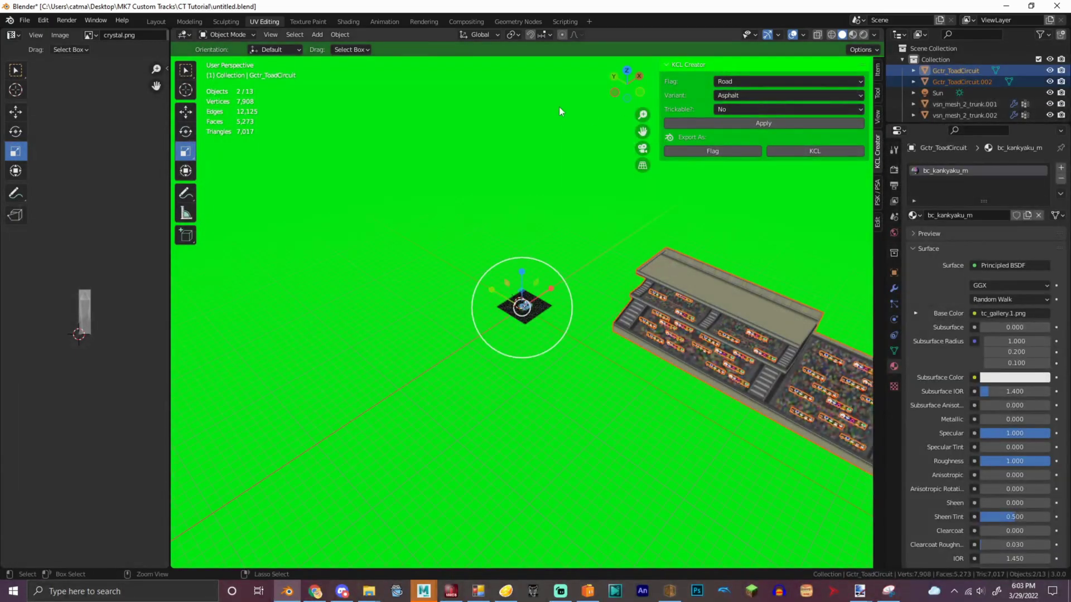
pyautogui.rightClick(501, 107)
pyautogui.click(474, 71)
# Scale the joined grandstand down uniformly in three passes.
pyautogui.moveTo(570, 302); pyautogui.dragTo(552, 305)
pyautogui.moveTo(571, 301); pyautogui.dragTo(553, 303)
pyautogui.moveTo(571, 302); pyautogui.dragTo(551, 305)
pyautogui.scroll(12, 637, 88)
# Rotate the grandstand about the global Z axis, and undo the extra 7.48° turn tried at the end.
pyautogui.moveTo(630, 83); pyautogui.dragTo(570, 106)
pyautogui.click(185, 132)
pyautogui.moveTo(535, 407); pyautogui.dragTo(524, 495)
pyautogui.moveTo(544, 365); pyautogui.dragTo(538, 399)
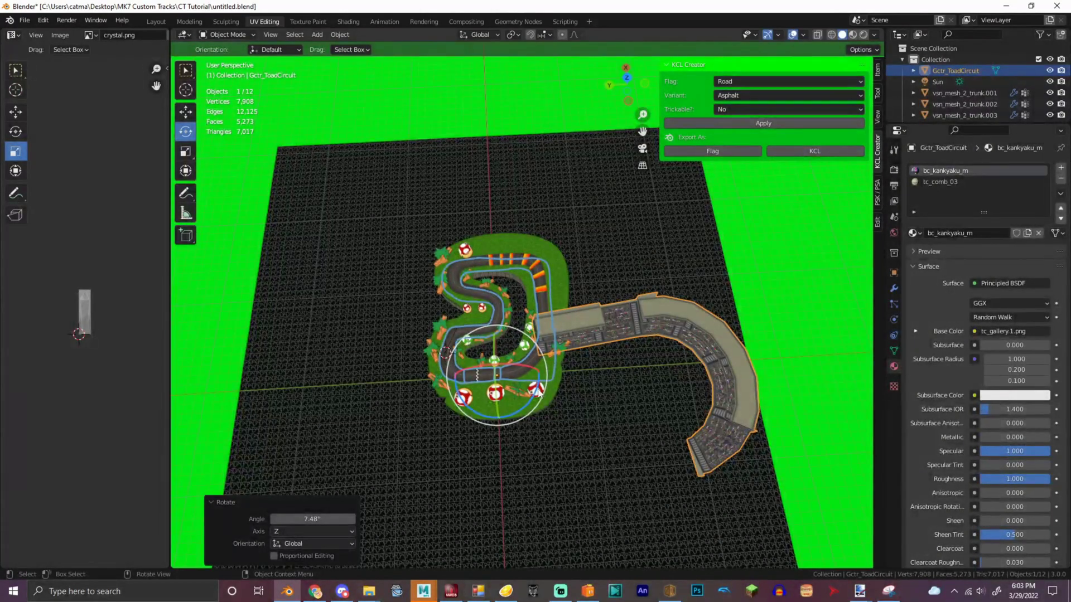
pyautogui.hotkey('ctrl', 'z')
# Move the grandstand to the outside of the track's orange-striped bend, finishing with a -6.7213 m move along Y.
pyautogui.click(172, 110)
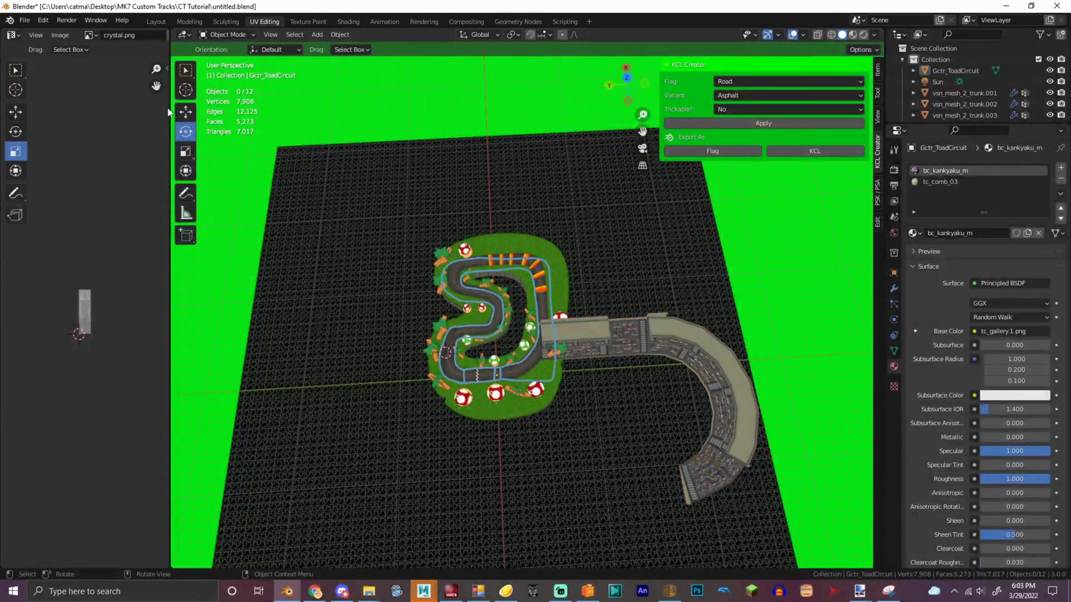
pyautogui.click(955, 71)
pyautogui.moveTo(494, 345); pyautogui.dragTo(526, 233)
pyautogui.moveTo(466, 253); pyautogui.dragTo(375, 253)
pyautogui.moveTo(429, 220); pyautogui.dragTo(416, 240)
pyautogui.moveTo(358, 263); pyautogui.dragTo(424, 265)
pyautogui.scroll(3, 441, 246)
pyautogui.scroll(4, 624, 87)
pyautogui.moveTo(624, 87)
pyautogui.mouseDown()
pyautogui.moveTo(624, 62)
pyautogui.moveTo(625, 109)
pyautogui.moveTo(625, 84)
pyautogui.moveTo(617, 91)
pyautogui.mouseUp()
pyautogui.scroll(1, 624, 86)
pyautogui.scroll(-1, 624, 87)
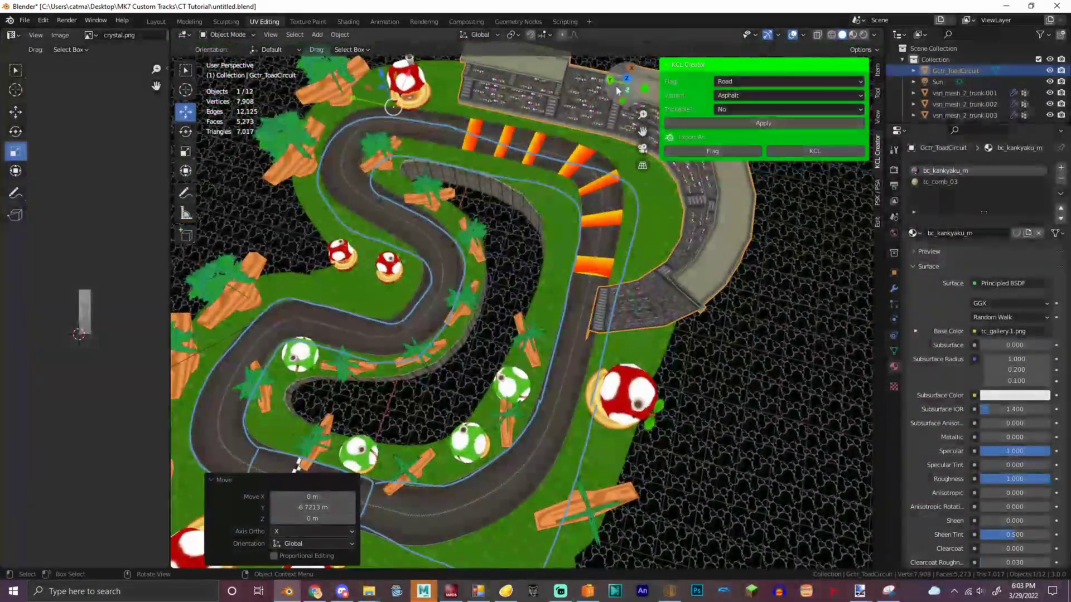
# Enter Edit Mode on the grandstand object and turn on the viewport's X-ray display.
pyautogui.click(219, 47)
pyautogui.click(225, 35)
pyautogui.click(229, 58)
pyautogui.click(228, 35)
pyautogui.click(231, 47)
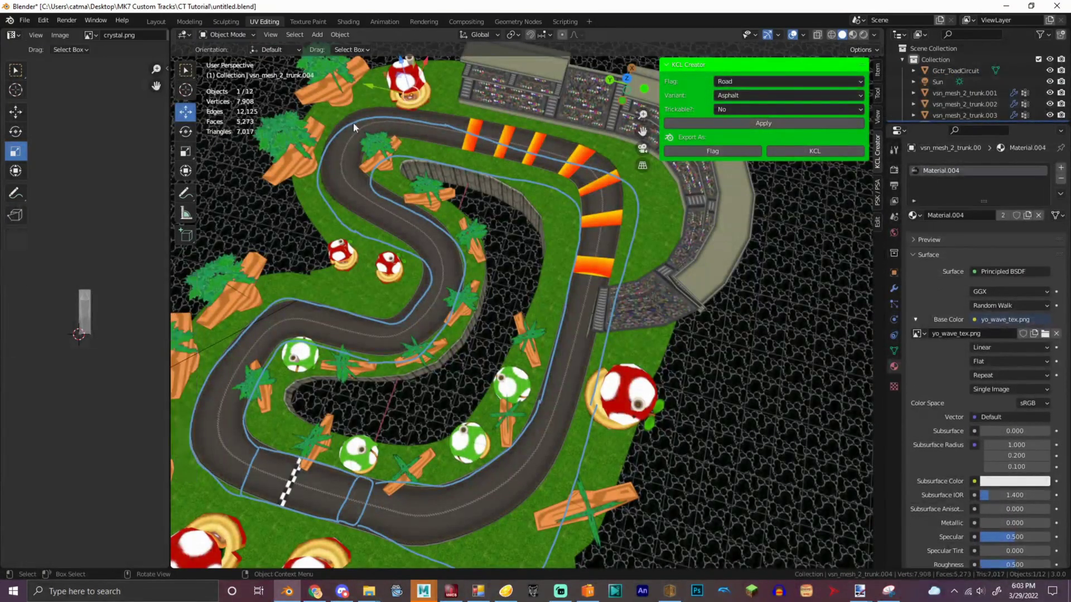
pyautogui.click(623, 286)
pyautogui.press('Tab')
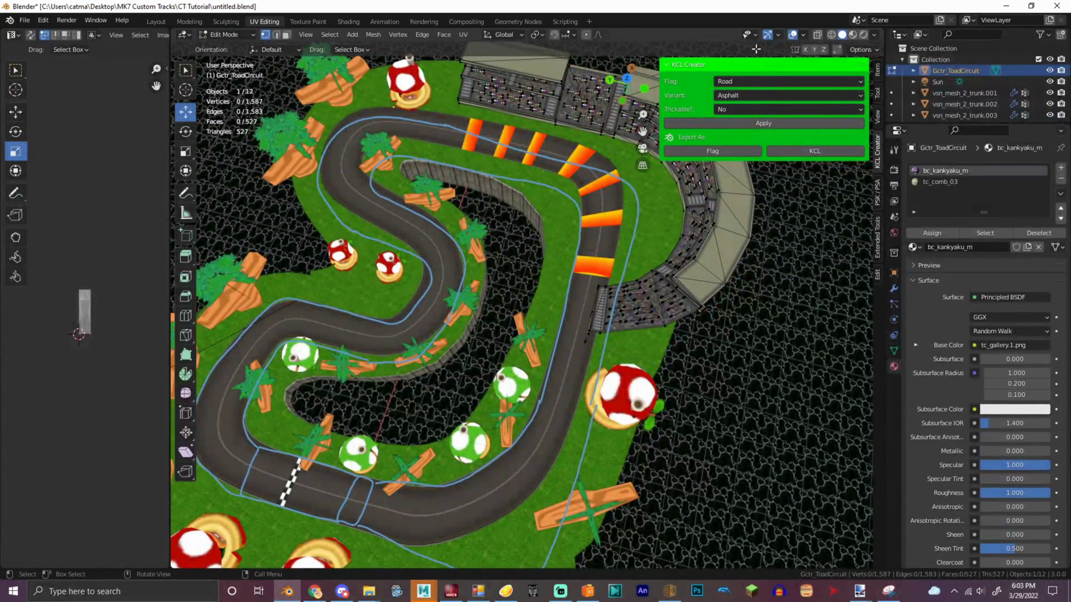
pyautogui.hotkey('alt', 'z')
# Delete the vertices of the grandstand's last section at the end of its curve, along with the stray vertices left there.
pyautogui.moveTo(545, 270); pyautogui.dragTo(634, 376)
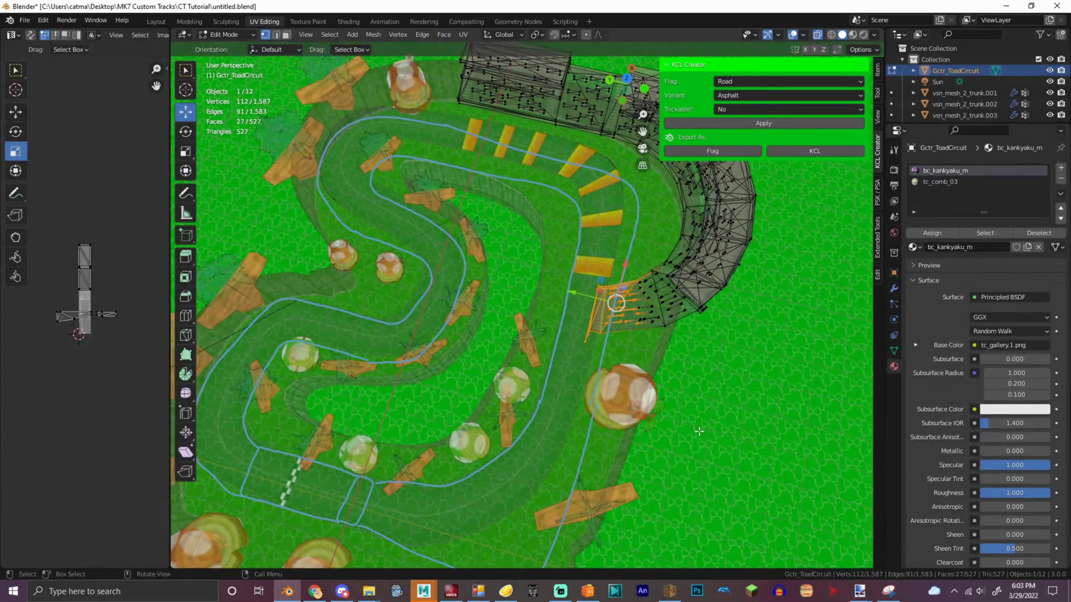
pyautogui.click(628, 79)
pyautogui.moveTo(592, 407); pyautogui.dragTo(565, 436)
pyautogui.press('x')
pyautogui.click(594, 461)
pyautogui.rightClick(630, 530)
pyautogui.click(630, 530)
pyautogui.press('x')
pyautogui.click(677, 487)
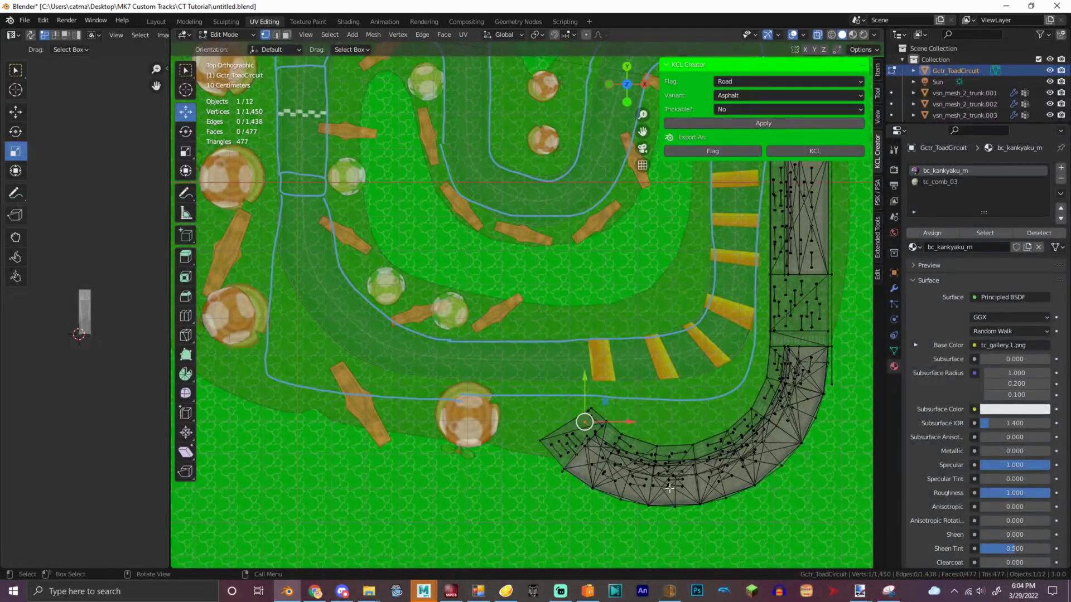
pyautogui.press('x')
pyautogui.click(597, 423)
# Extrude three vertices at the lower edge of the grandstand's cut end and move them -1.2932 m along Z.
pyautogui.moveTo(636, 122)
pyautogui.mouseDown(button='middle')
pyautogui.moveTo(605, 209)
pyautogui.moveTo(589, 162)
pyautogui.moveTo(630, 110)
pyautogui.mouseUp(button='middle')
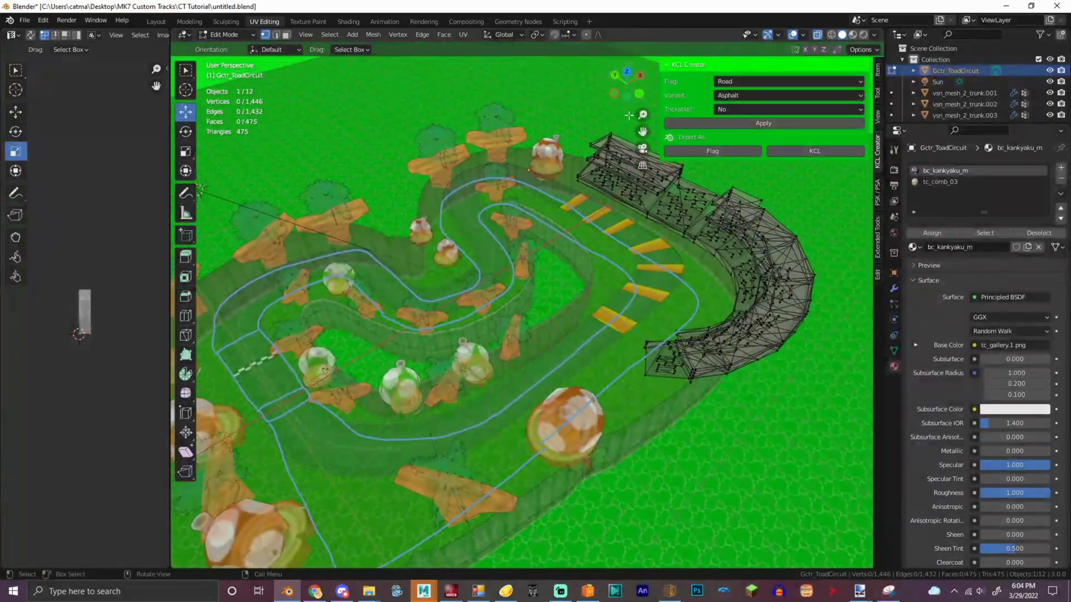
pyautogui.press('e')
pyautogui.rightClick(645, 375)
pyautogui.moveTo(652, 347); pyautogui.dragTo(645, 375)
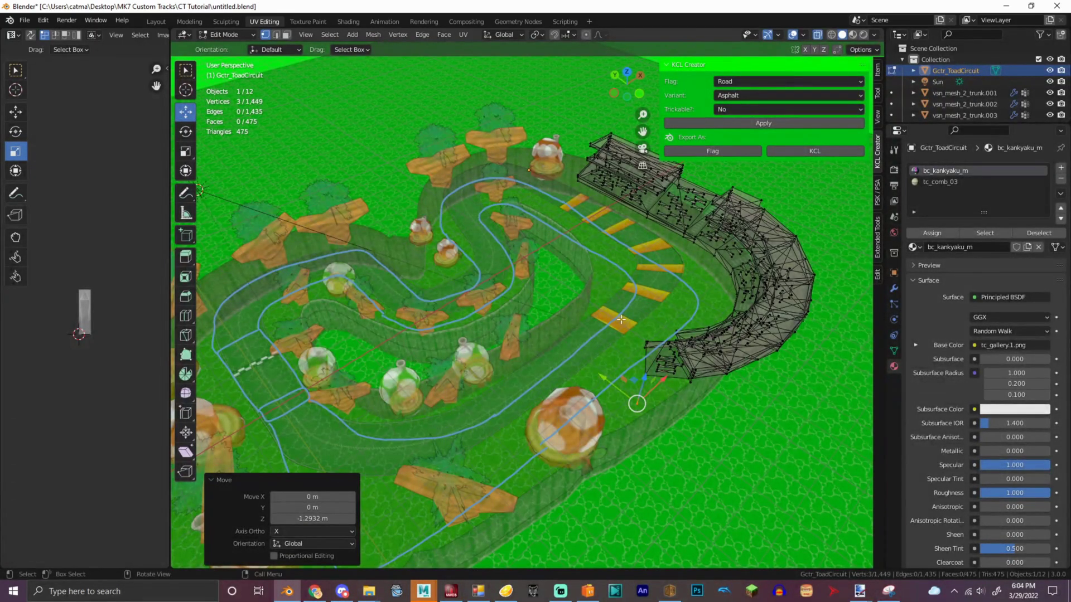
# Try filling the area below the grandstand's cut end with faces, and undo it.
pyautogui.moveTo(648, 416); pyautogui.dragTo(650, 417)
pyautogui.press('f')
pyautogui.moveTo(630, 84); pyautogui.dragTo(692, 76)
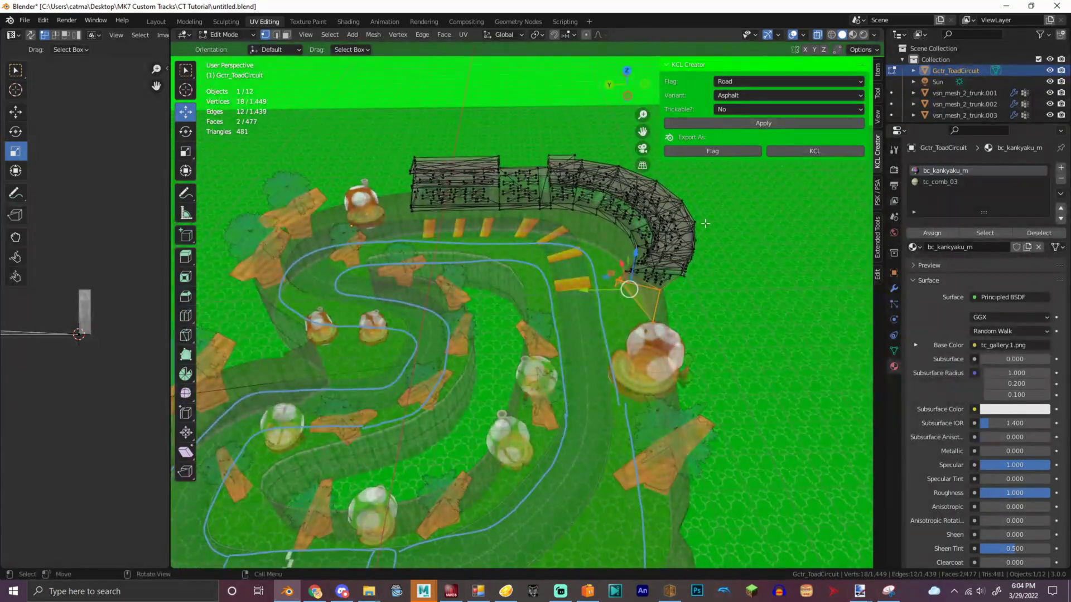
pyautogui.click(815, 38)
pyautogui.moveTo(628, 79); pyautogui.dragTo(548, 86)
pyautogui.hotkey('ctrl', 'z')
pyautogui.hotkey('ctrl', 'z')
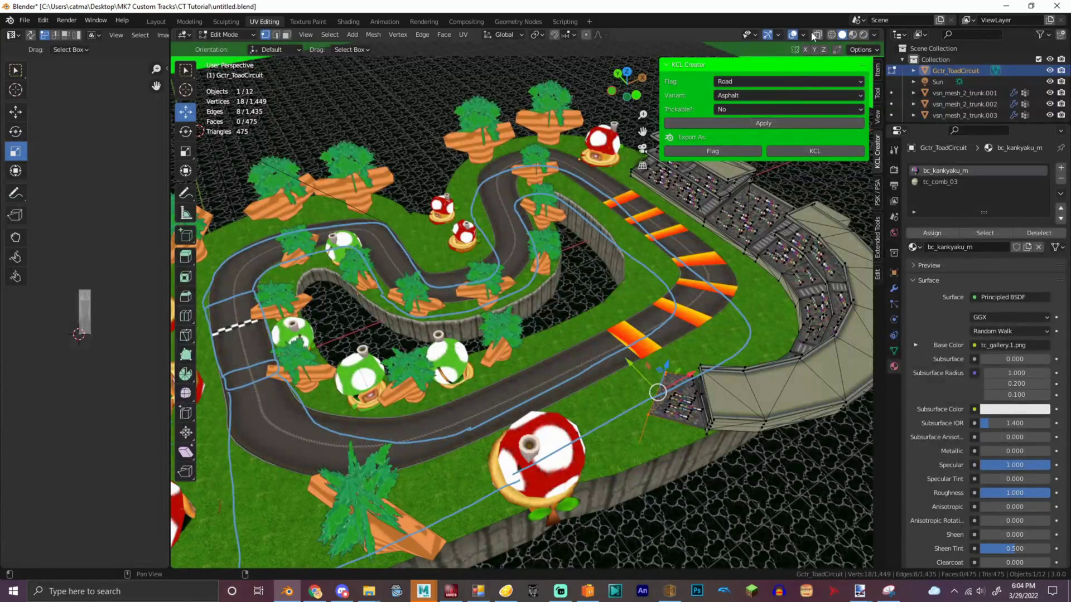
# Fill the area below the grandstand's cut end with an end wall face, with X-ray display back on.
pyautogui.click(815, 38)
pyautogui.moveTo(629, 81); pyautogui.dragTo(335, 21)
pyautogui.scroll(5, 305, 252)
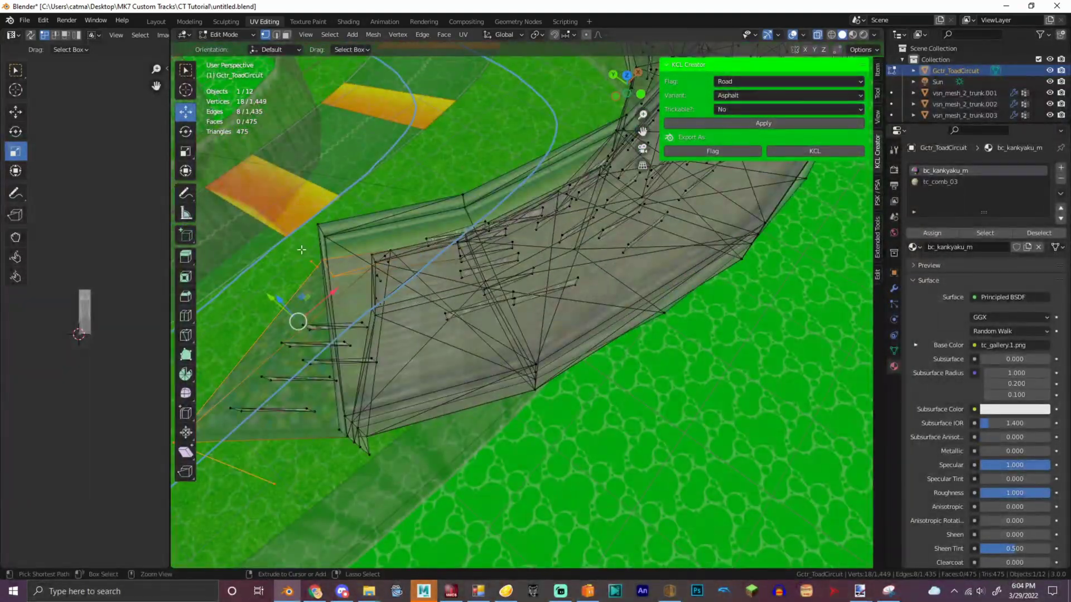
pyautogui.press('f')
pyautogui.moveTo(628, 84); pyautogui.dragTo(672, 28)
pyautogui.moveTo(468, 284); pyautogui.dragTo(379, 295, button='middle')
pyautogui.moveTo(609, 108); pyautogui.dragTo(626, 135, button='middle')
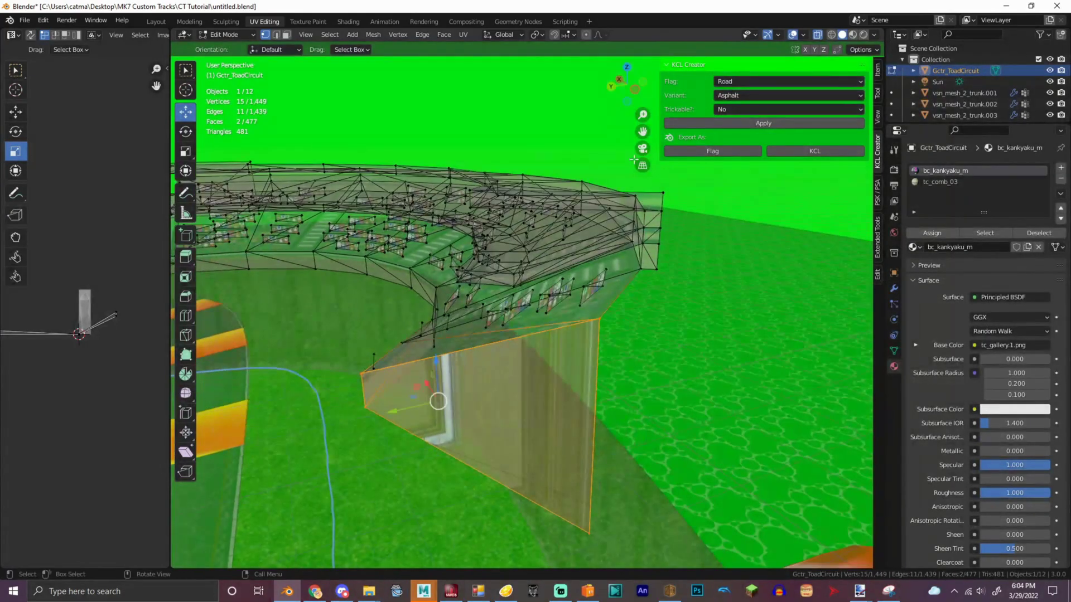
pyautogui.press('e')
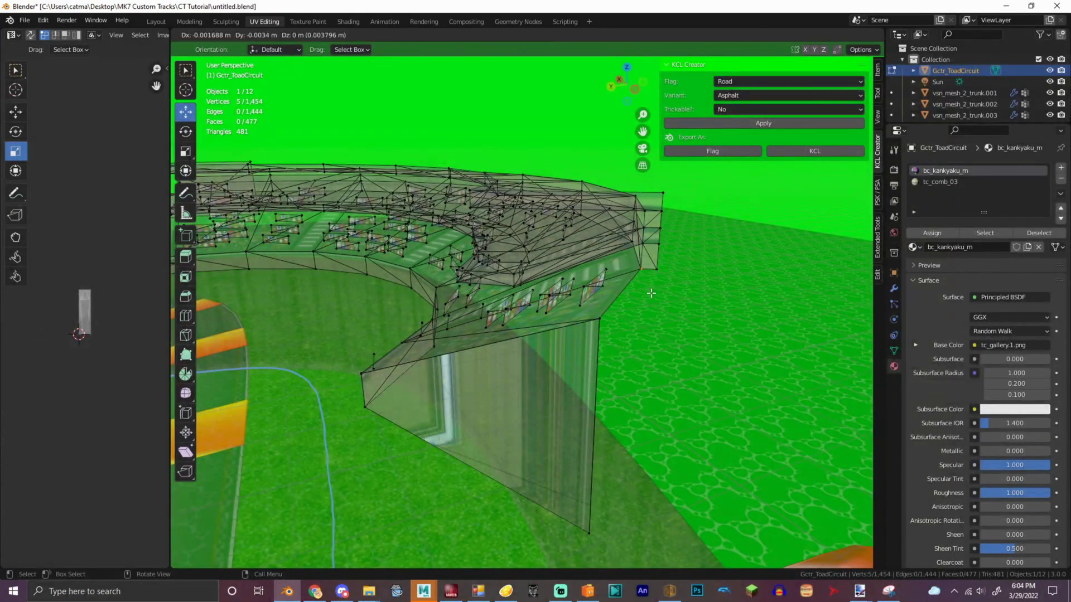
pyautogui.rightClick(649, 296)
pyautogui.press('g')
pyautogui.press('z')
pyautogui.rightClick(645, 355)
pyautogui.hotkey('ctrl', 'z')
# Extrude the five selected vertices at the outer rear corner of the grandstand's end and move them along Z.
pyautogui.press('e')
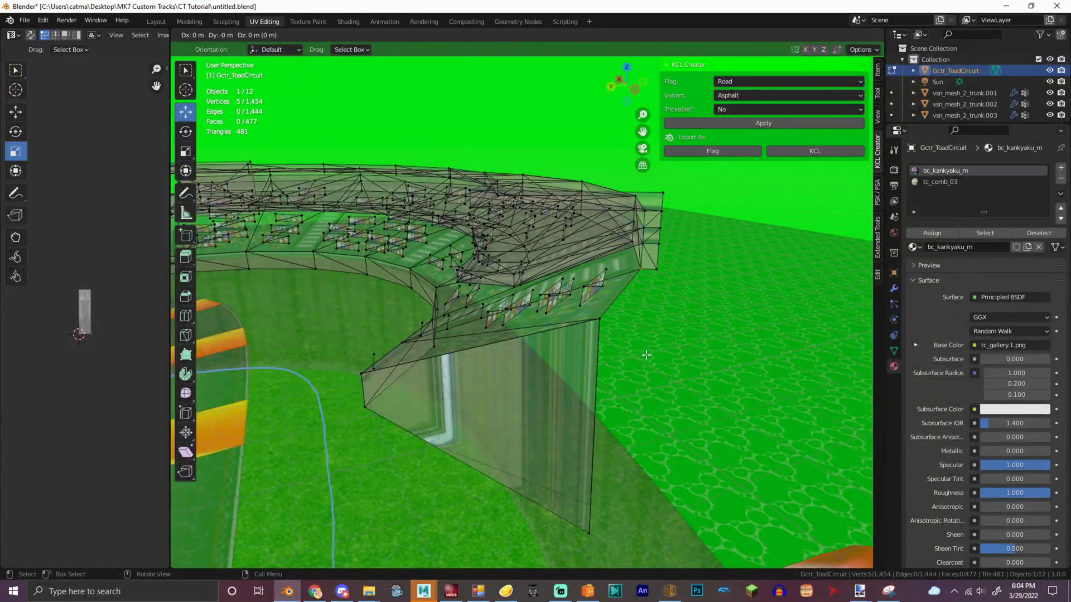
pyautogui.rightClick(645, 356)
pyautogui.press('g')
pyautogui.press('z')
pyautogui.click(632, 97)
pyautogui.moveTo(631, 97); pyautogui.dragTo(641, 112, button='middle')
# Fill the gap at the outer side of the end wall with a face and add the front wall to the selection.
pyautogui.moveTo(675, 566); pyautogui.dragTo(676, 568)
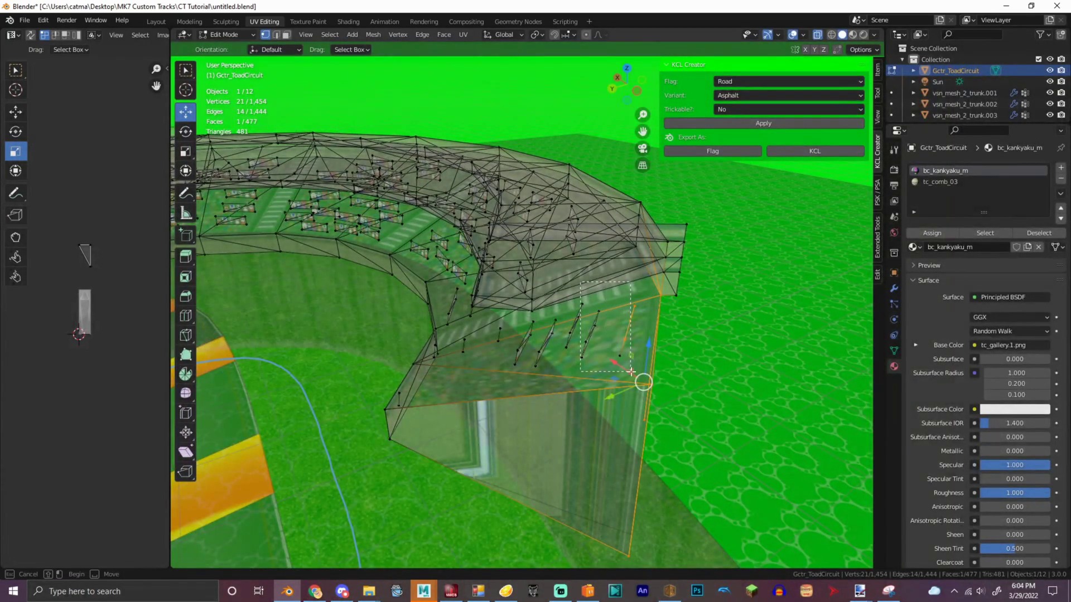
pyautogui.moveTo(625, 81); pyautogui.dragTo(626, 66)
pyautogui.click(623, 87)
pyautogui.hotkey('ctrl', 'z')
pyautogui.keyDown('shift'); pyautogui.moveTo(474, 413); pyautogui.dragTo(489, 440); pyautogui.keyUp('shift')
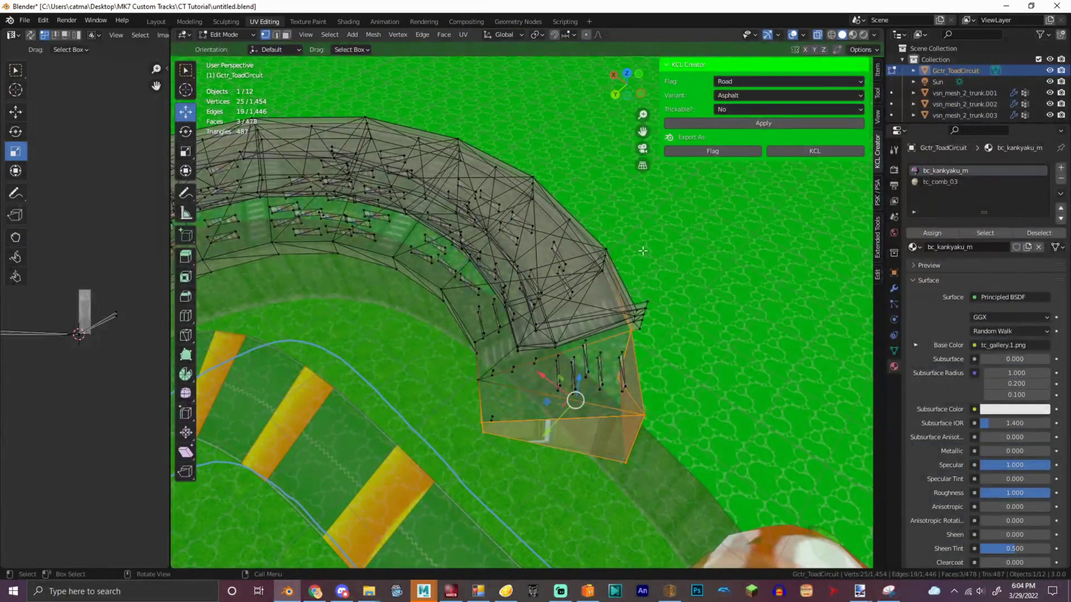
# Reset the UVs of the selected end wall faces and unwrap them.
pyautogui.moveTo(626, 85); pyautogui.dragTo(601, 42)
pyautogui.click(449, 35)
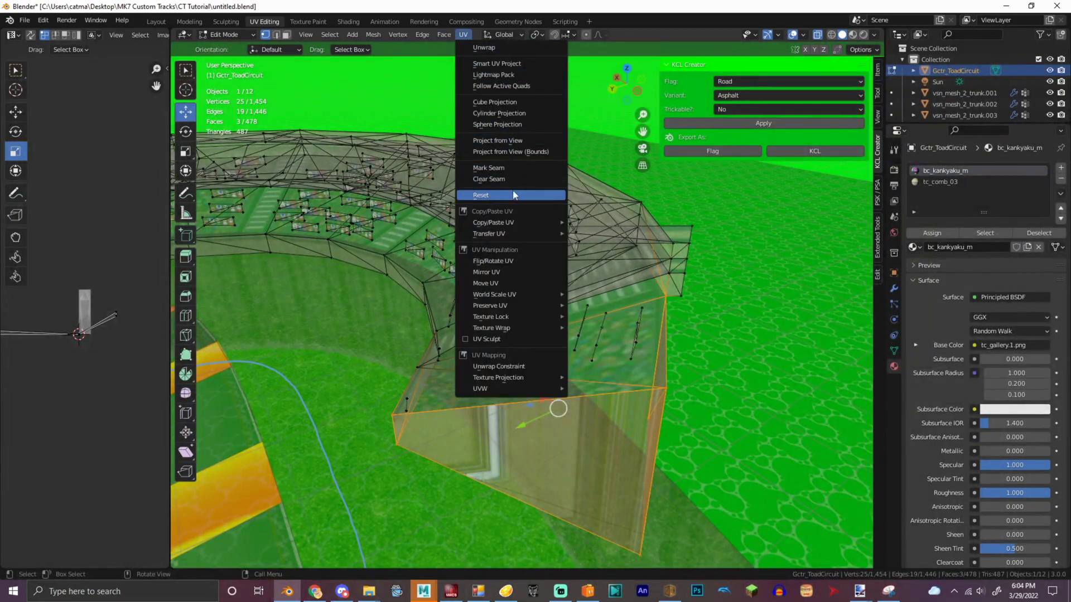
pyautogui.click(511, 188)
pyautogui.click(463, 35)
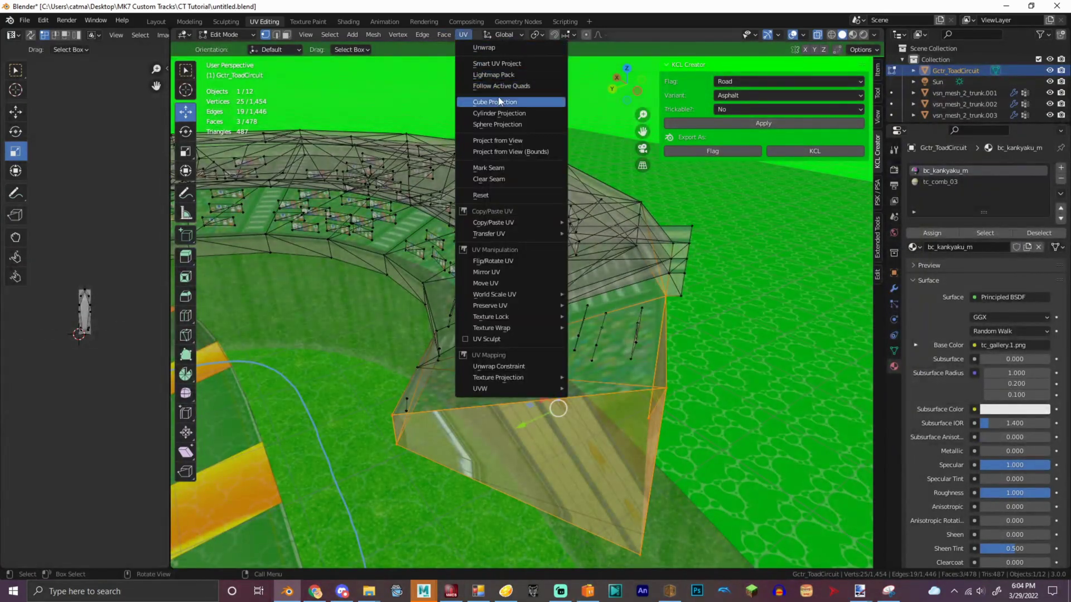
pyautogui.click(486, 48)
# Widen the UV editor and turn off the viewport's X-ray display.
pyautogui.scroll(4, 114, 286)
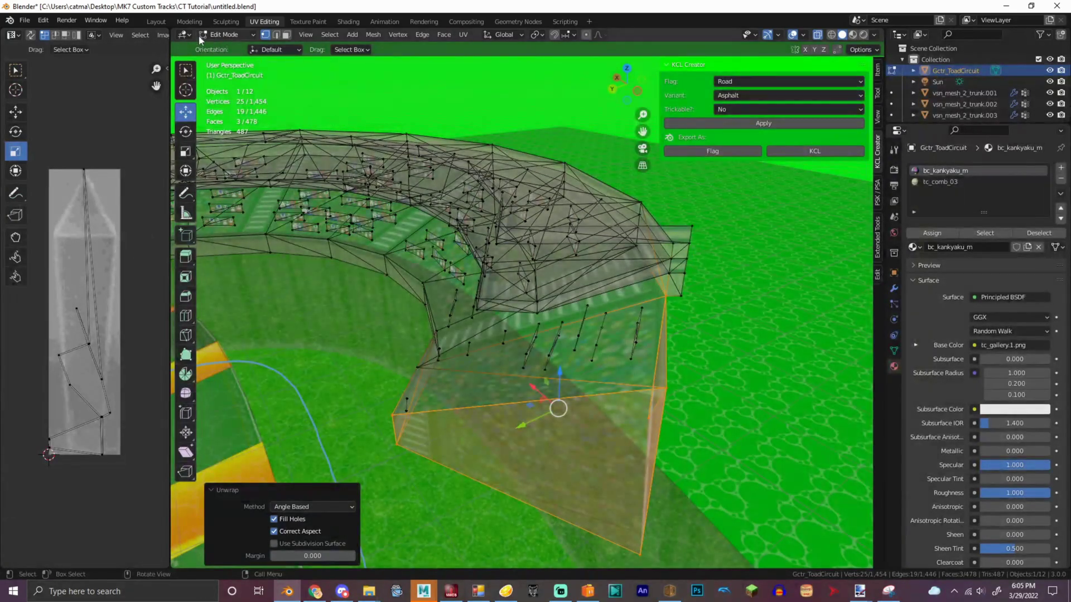
pyautogui.moveTo(170, 50); pyautogui.dragTo(340, 56)
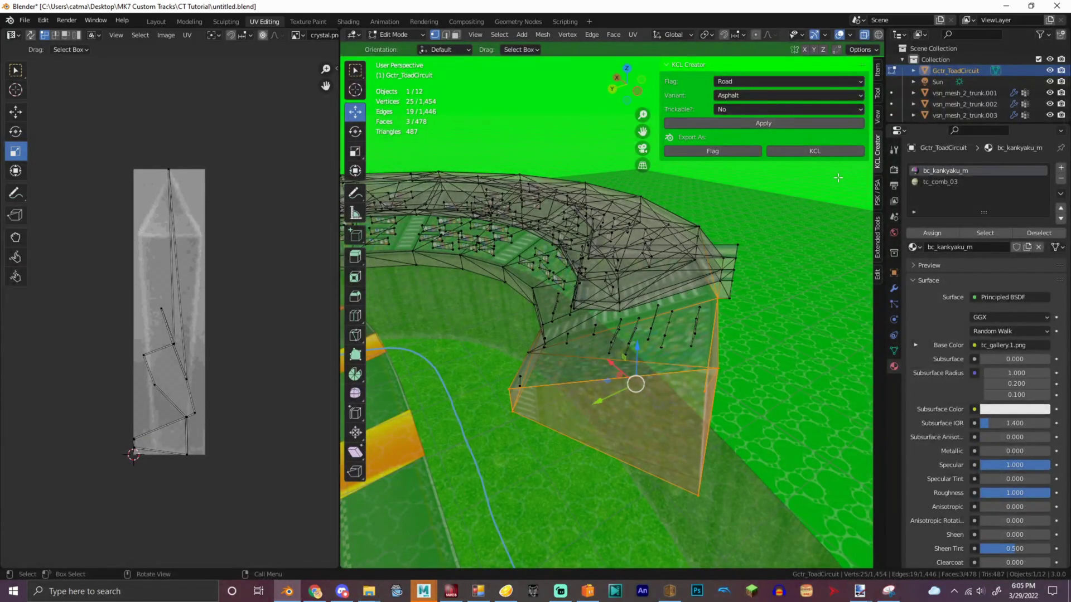
pyautogui.click(296, 35)
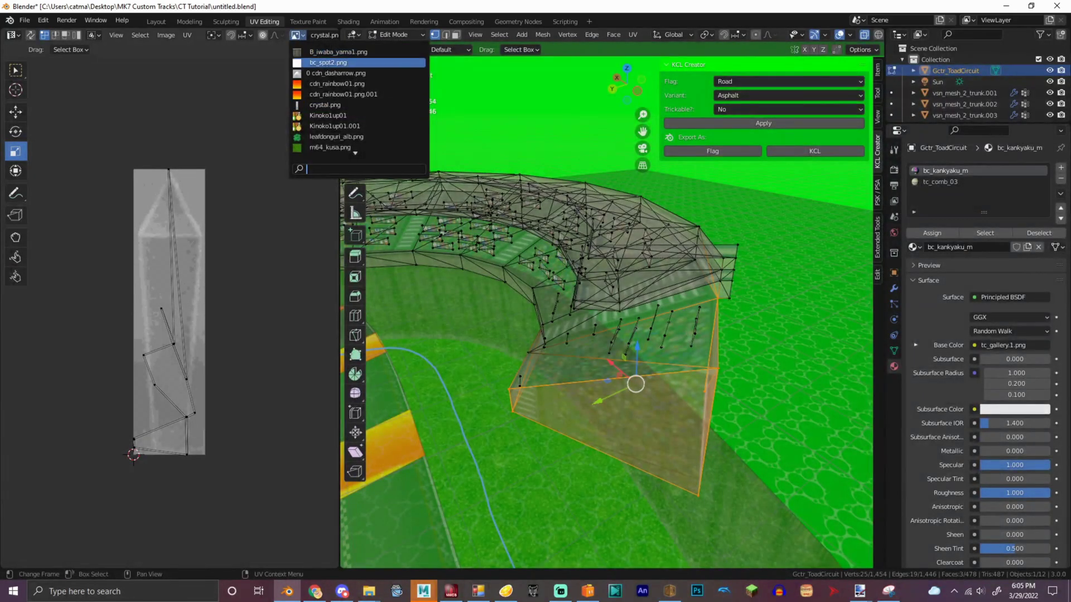
pyautogui.click(863, 34)
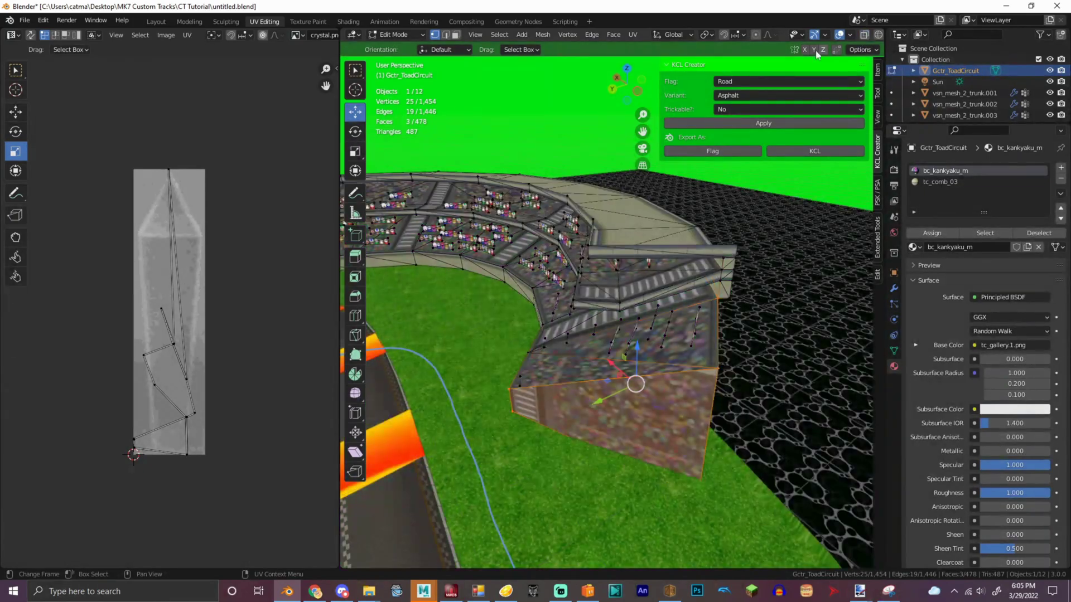
# Display the tc_nuki_01.png texture in the UV editor.
pyautogui.click(297, 35)
pyautogui.press('Down')
pyautogui.press('Down')
pyautogui.press('Down')
pyautogui.press('Down')
pyautogui.press('Down')
pyautogui.press('Down')
pyautogui.press('Down')
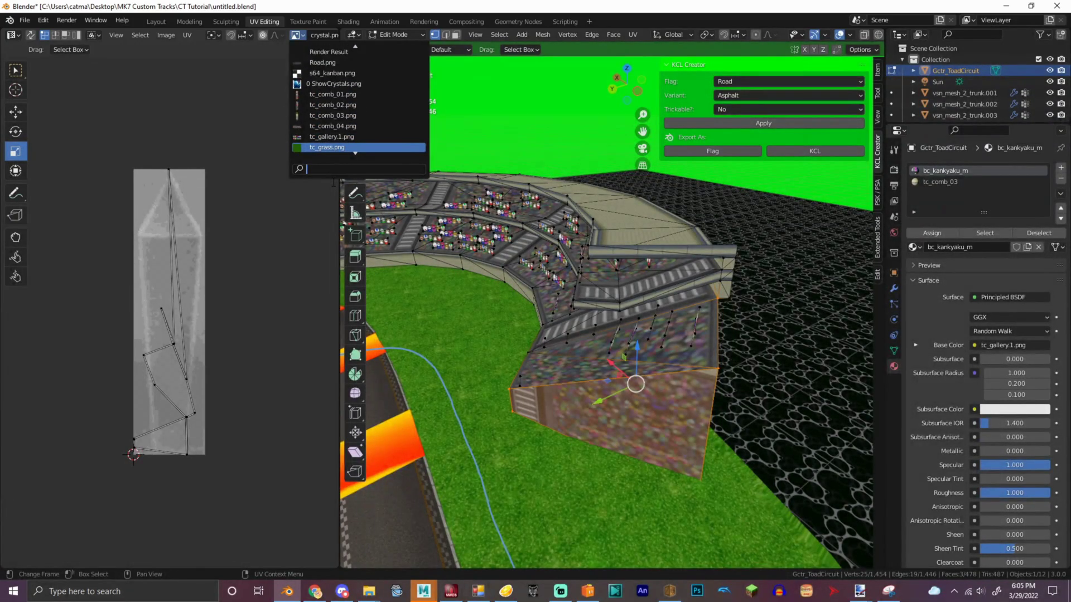
pyautogui.press('Down')
pyautogui.press('Down')
pyautogui.press('Down')
pyautogui.press('Down')
pyautogui.press('Down')
pyautogui.press('Down')
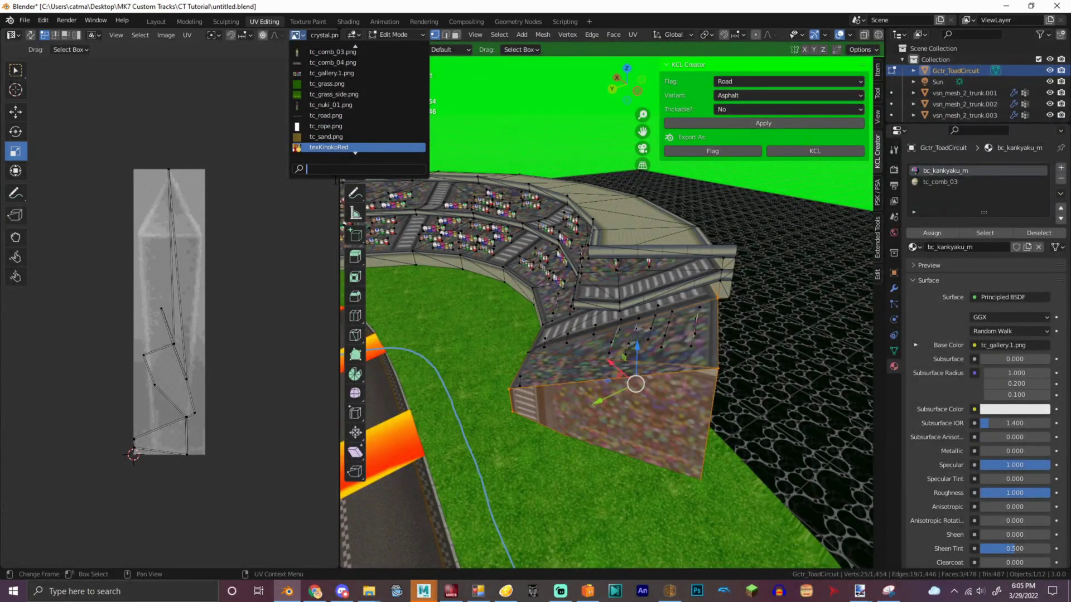
pyautogui.click(335, 104)
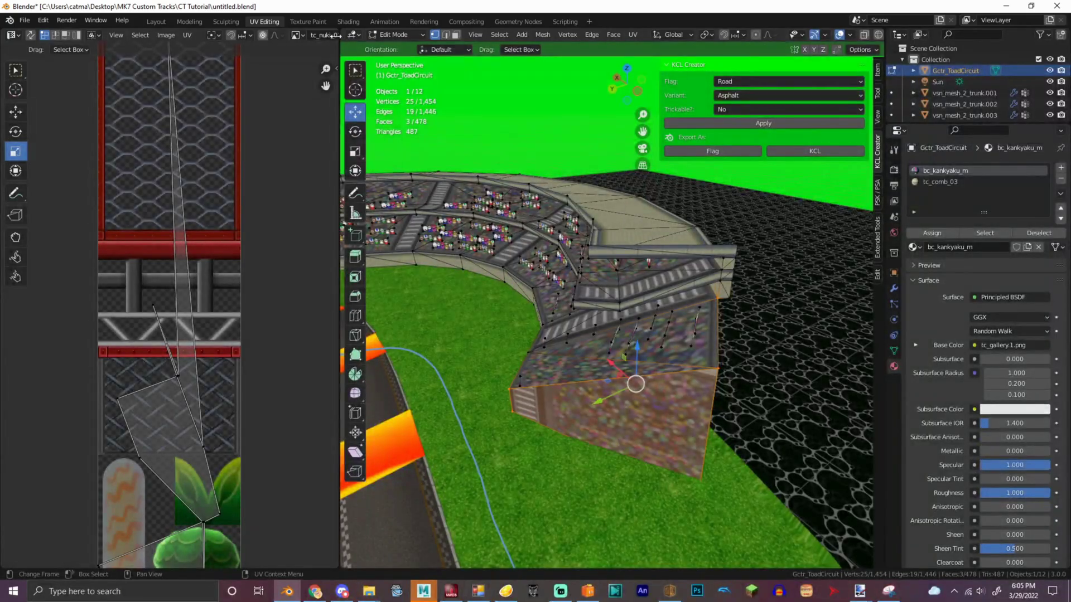
# Display the tc_comb_03.png texture in the UV editor.
pyautogui.click(298, 36)
pyautogui.scroll(-6, 315, 168)
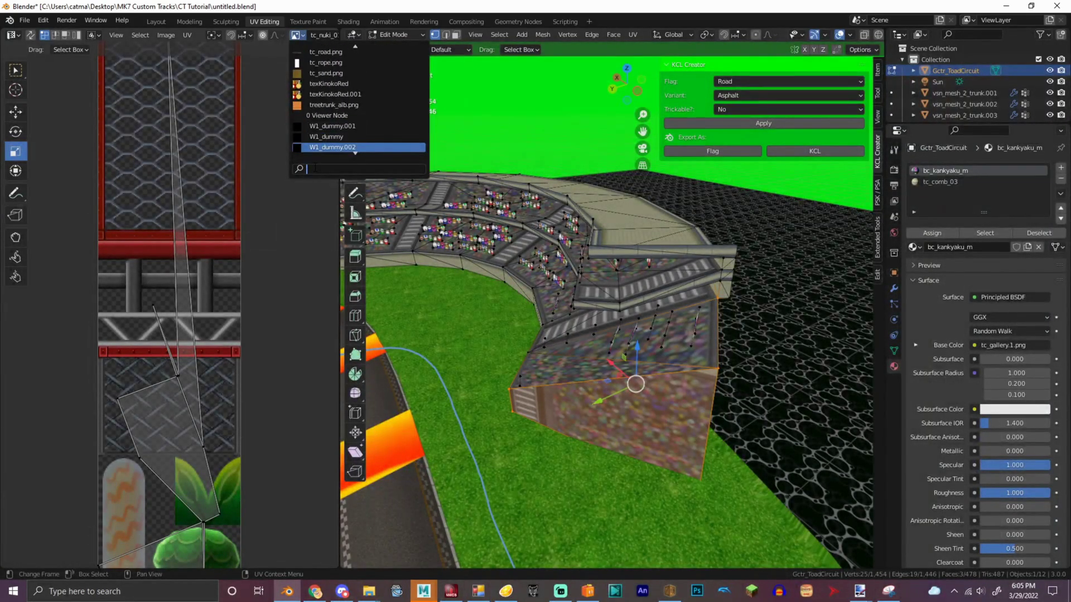
pyautogui.scroll(3, 316, 67)
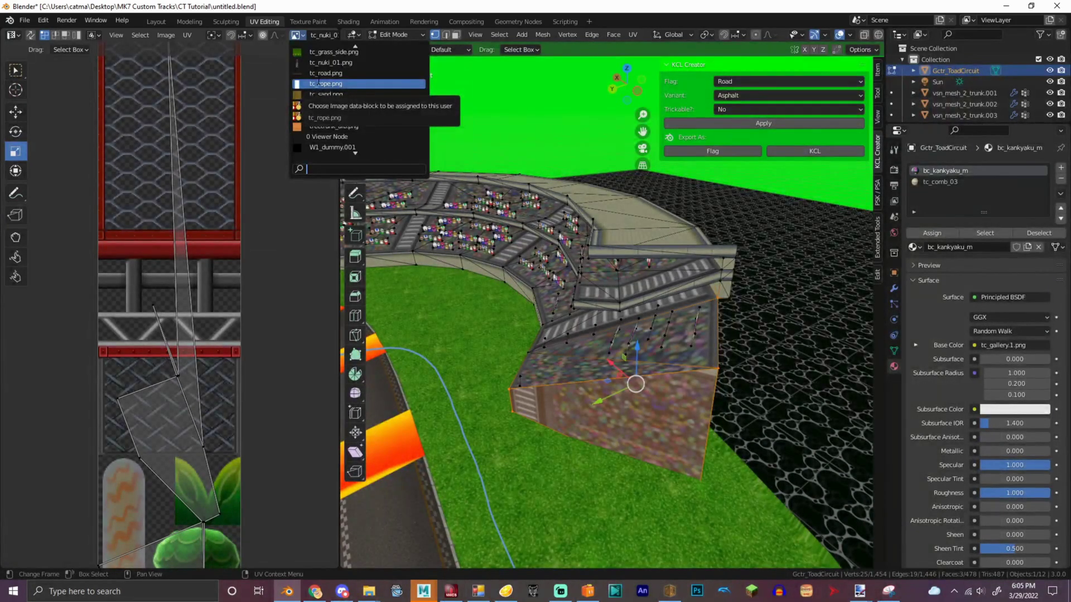
pyautogui.scroll(4, 317, 84)
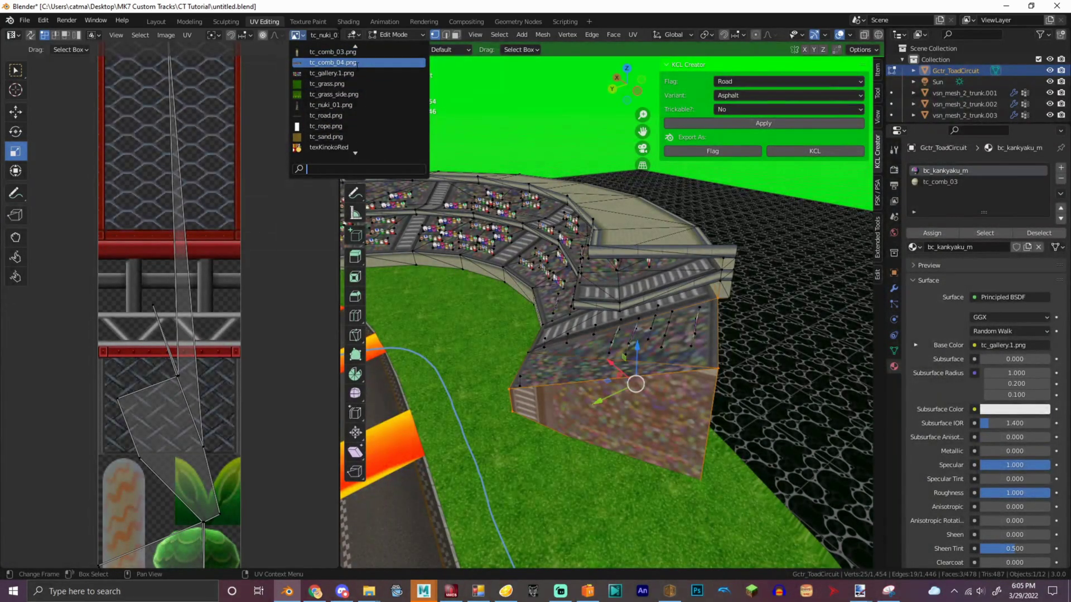
pyautogui.click(355, 52)
pyautogui.scroll(-5, 272, 209)
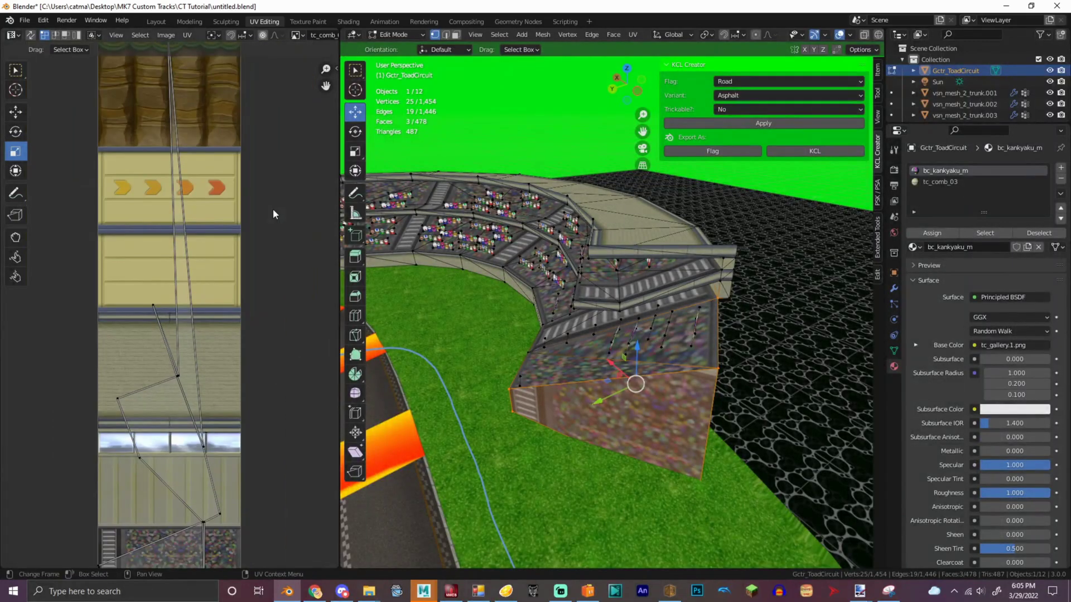
# Apply a Cube Projection to all UVs of the selected end wall faces.
pyautogui.press('a')
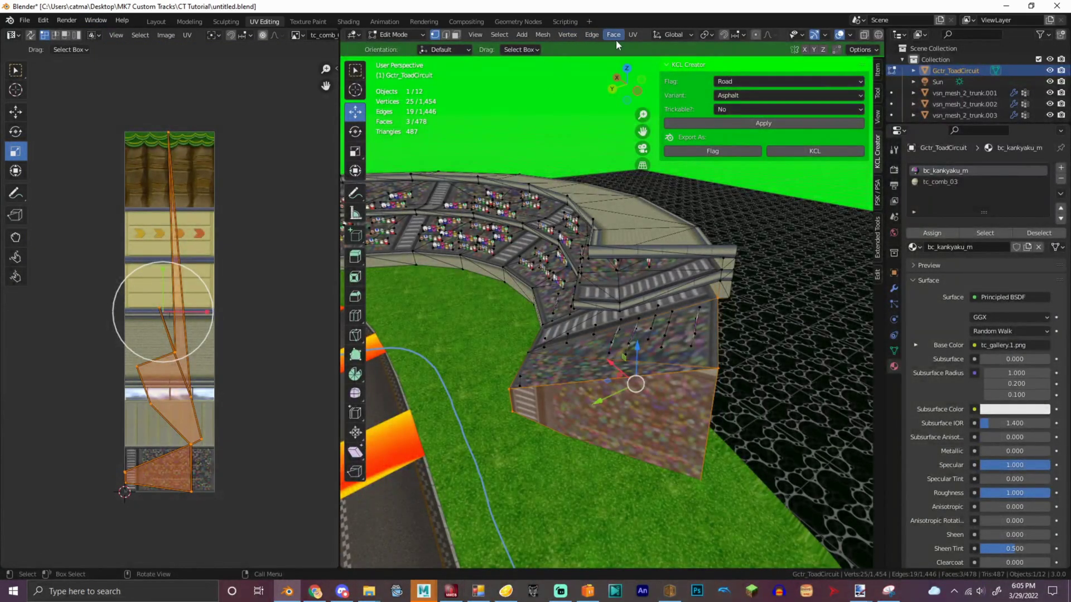
pyautogui.click(633, 35)
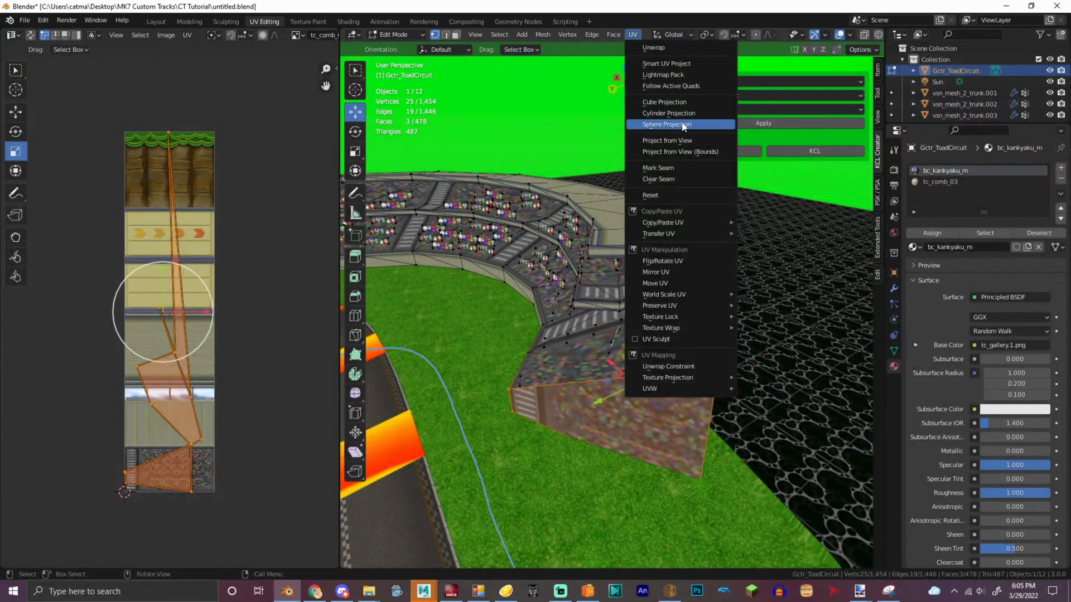
pyautogui.click(669, 102)
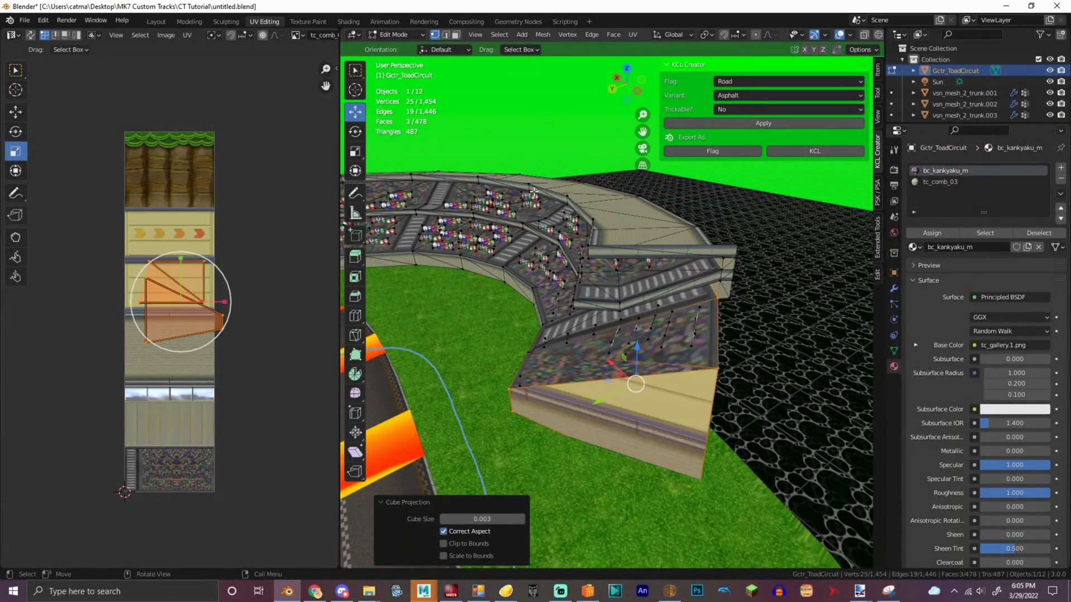
# Move the right-hand UV vertices of the large end wall toward the right edge of the texture's grey plank section.
pyautogui.click(262, 352)
pyautogui.moveTo(217, 304); pyautogui.dragTo(245, 338)
pyautogui.moveTo(224, 280); pyautogui.dragTo(243, 160)
pyautogui.click(213, 271)
pyautogui.moveTo(213, 271); pyautogui.dragTo(257, 315)
pyautogui.click(16, 112)
pyautogui.moveTo(224, 285); pyautogui.dragTo(223, 274)
pyautogui.click(225, 357)
pyautogui.moveTo(227, 357); pyautogui.dragTo(198, 371)
pyautogui.moveTo(221, 414); pyautogui.dragTo(215, 414)
# Place the remaining UV vertices of the large end wall on the corners of the grey plank section.
pyautogui.moveTo(178, 380); pyautogui.dragTo(192, 314)
pyautogui.click(102, 363)
pyautogui.moveTo(108, 299); pyautogui.dragTo(171, 383)
pyautogui.moveTo(173, 340); pyautogui.dragTo(159, 339)
pyautogui.hotkey('ctrl', 'z')
pyautogui.keyDown('ctrl'); pyautogui.moveTo(116, 276); pyautogui.dragTo(146, 309); pyautogui.keyUp('ctrl')
pyautogui.moveTo(175, 344); pyautogui.dragTo(132, 382)
pyautogui.click(214, 381)
pyautogui.moveTo(204, 371); pyautogui.dragTo(217, 391)
# Lower the end wall's bottom corner nearest the track by about 0.115 m along Z.
pyautogui.moveTo(626, 84); pyautogui.dragTo(635, 53)
pyautogui.moveTo(479, 396); pyautogui.dragTo(471, 385, button='middle')
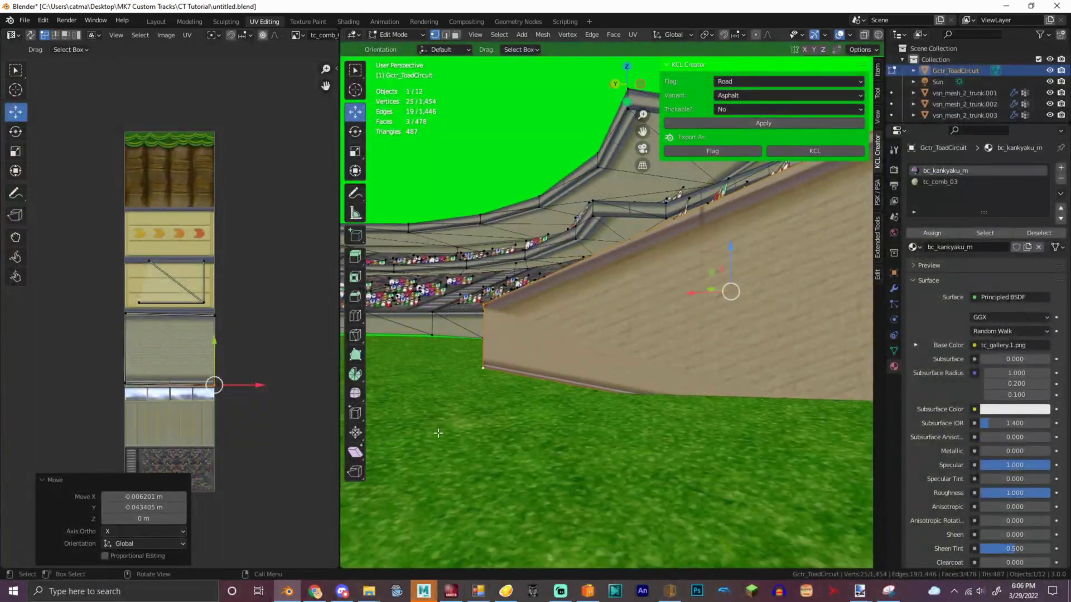
pyautogui.click(483, 367)
pyautogui.moveTo(488, 334); pyautogui.dragTo(495, 369)
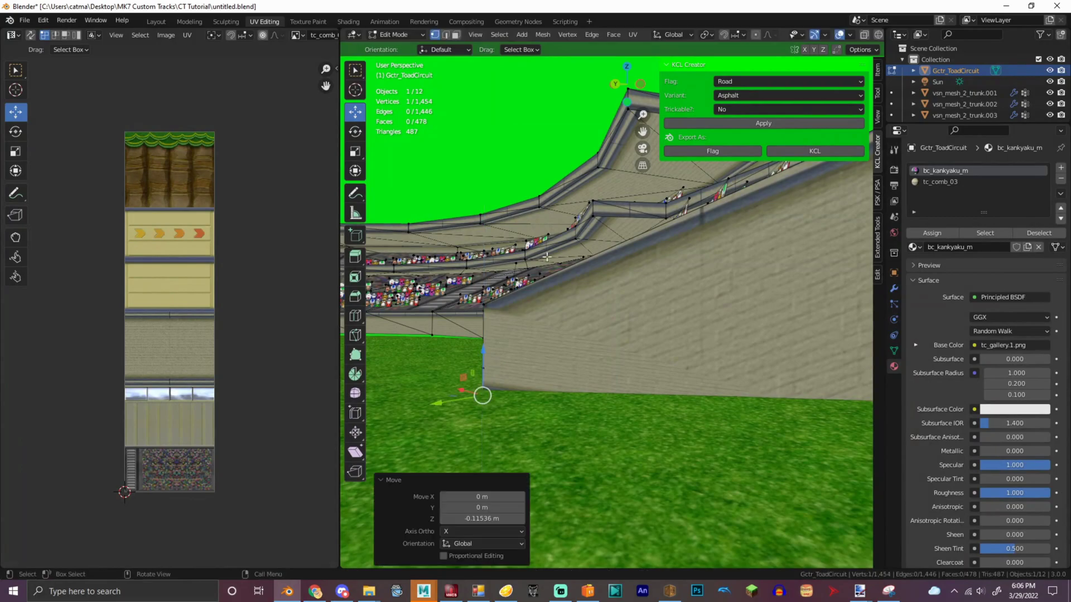
# Turn on X-ray display and select only the two faces of the large wall closing the stand's cut end.
pyautogui.click(867, 35)
pyautogui.scroll(-3, 636, 89)
pyautogui.moveTo(635, 89); pyautogui.dragTo(653, 207)
pyautogui.keyDown('alt'); pyautogui.click(720, 440); pyautogui.keyUp('alt')
pyautogui.keyDown('alt'); pyautogui.click(721, 443); pyautogui.keyUp('alt')
pyautogui.keyDown('alt'); pyautogui.click(721, 443); pyautogui.keyUp('alt')
pyautogui.keyDown('shift'); pyautogui.moveTo(690, 423); pyautogui.dragTo(733, 460); pyautogui.keyUp('shift')
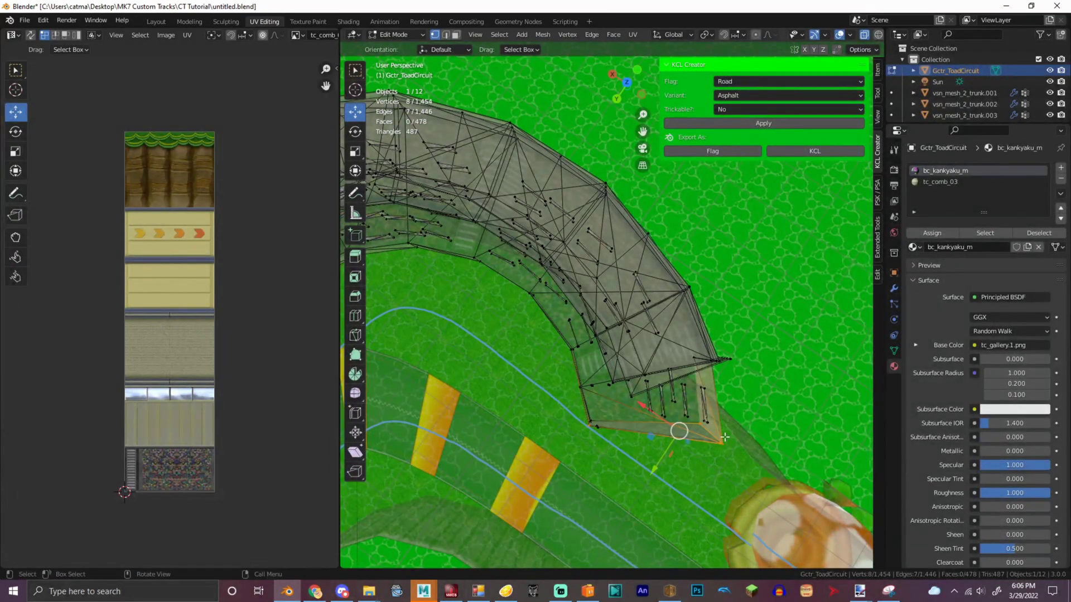
pyautogui.keyDown('shift'); pyautogui.moveTo(577, 417); pyautogui.dragTo(597, 437); pyautogui.keyUp('shift')
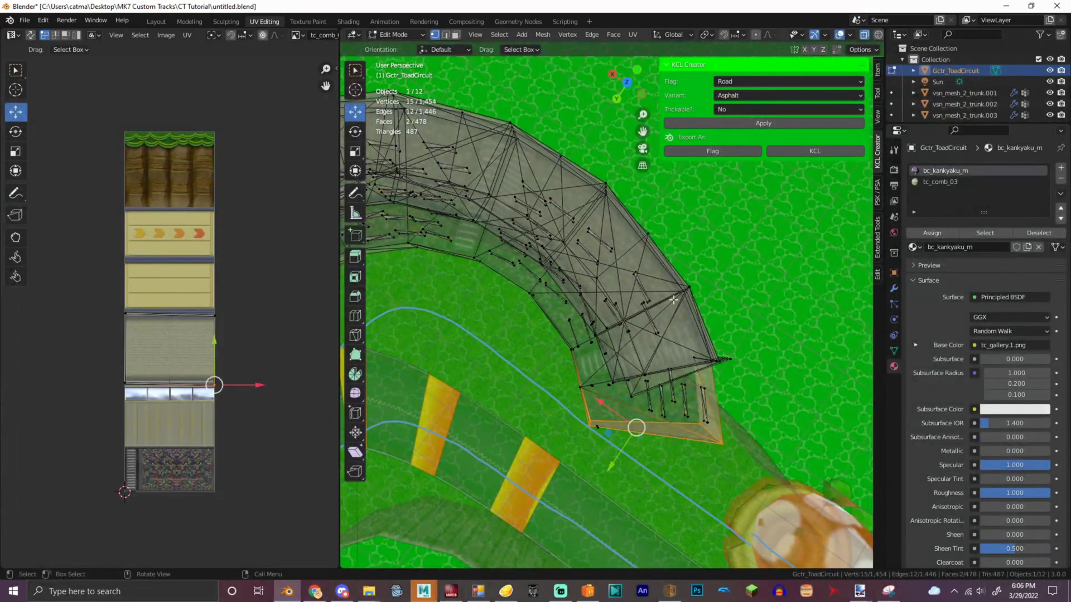
pyautogui.moveTo(628, 84); pyautogui.dragTo(605, 94)
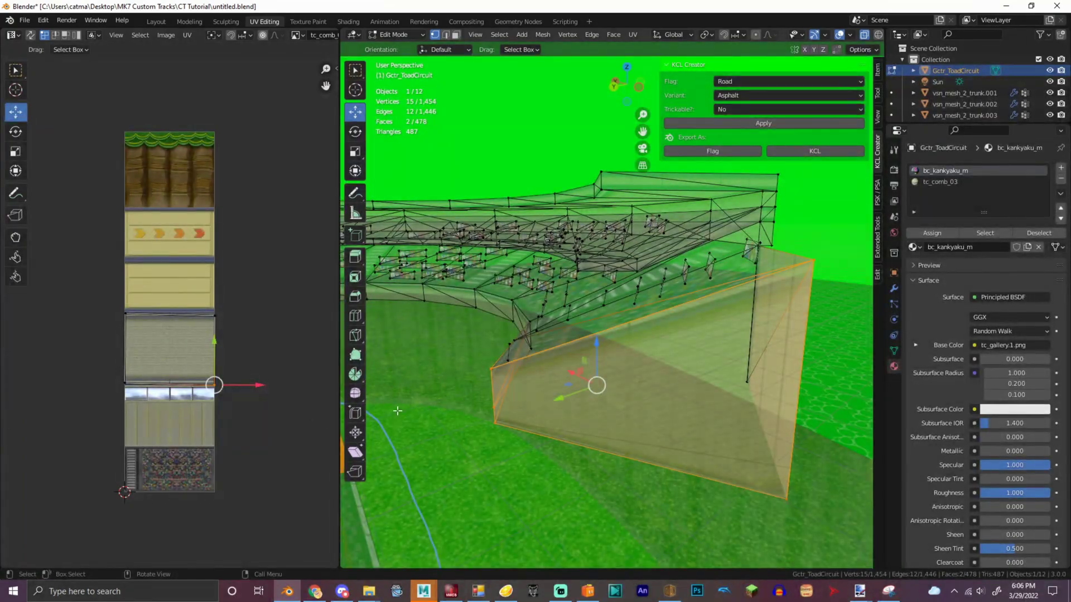
# Apply Smart UV Project to the two wall faces and align the bottom UV vertex with the texture's right corner.
pyautogui.click(632, 35)
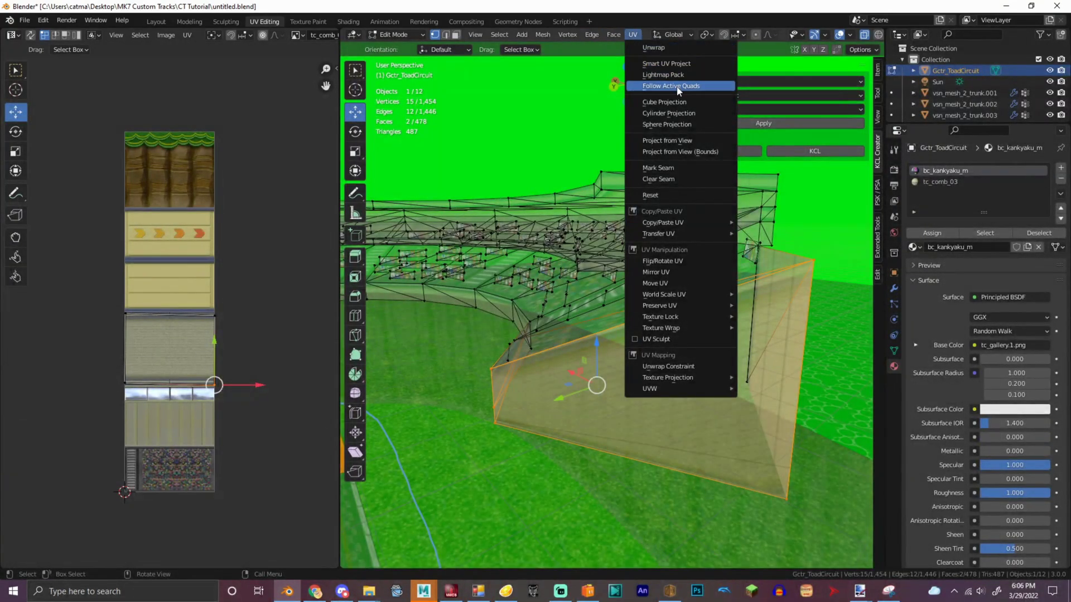
pyautogui.click(687, 73)
pyautogui.click(685, 152)
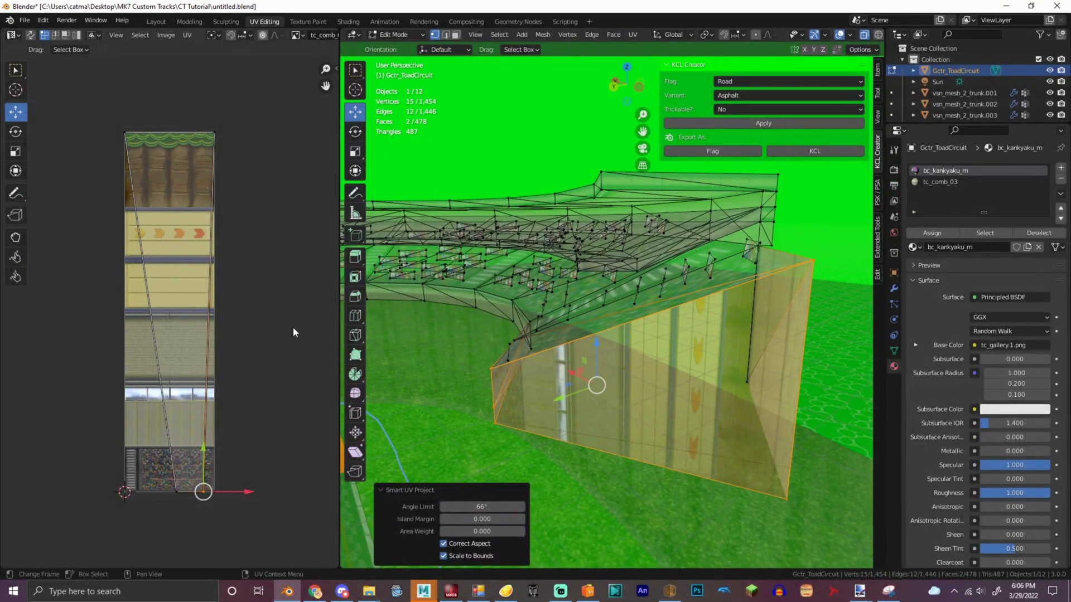
pyautogui.moveTo(202, 490); pyautogui.dragTo(146, 495)
pyautogui.moveTo(243, 509); pyautogui.dragTo(181, 491)
pyautogui.click(227, 519)
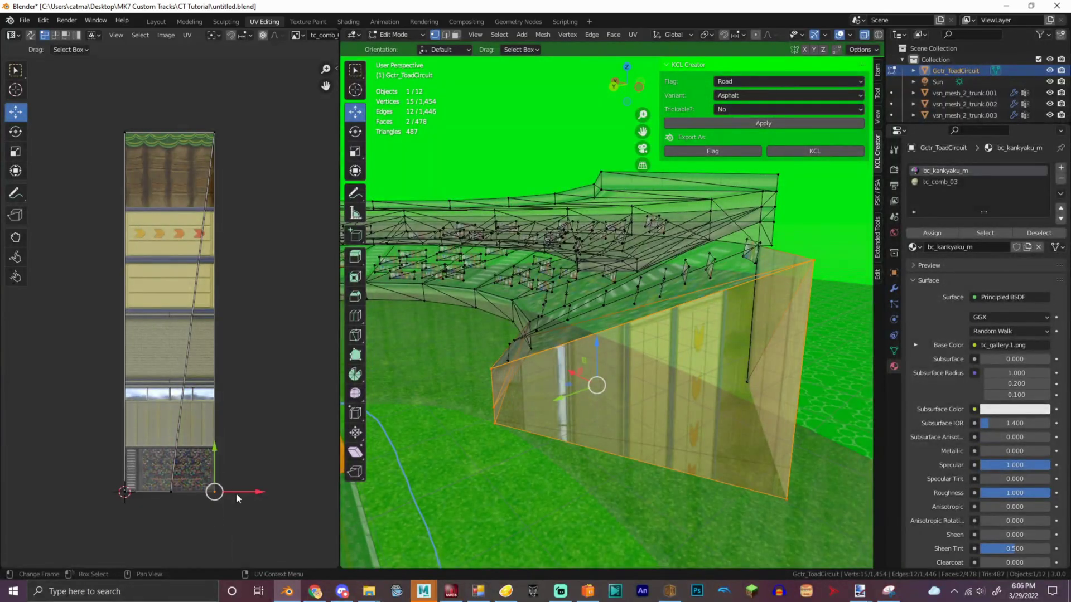
# Move the wall's top and bottom UV edges onto the upper and lower borders of the grey plank section.
pyautogui.press('g')
pyautogui.rightClick(273, 399)
pyautogui.moveTo(217, 498); pyautogui.dragTo(299, 381)
pyautogui.moveTo(162, 471); pyautogui.dragTo(202, 516)
pyautogui.moveTo(209, 493); pyautogui.dragTo(250, 494)
pyautogui.moveTo(247, 115); pyautogui.dragTo(78, 279)
pyautogui.moveTo(172, 110); pyautogui.dragTo(173, 177)
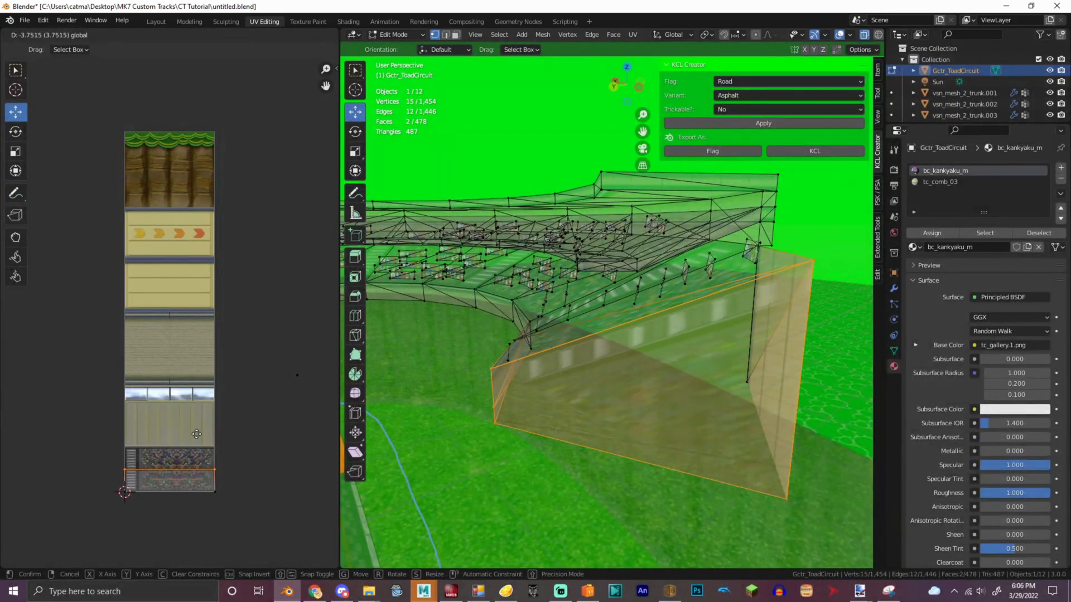
pyautogui.click(208, 283)
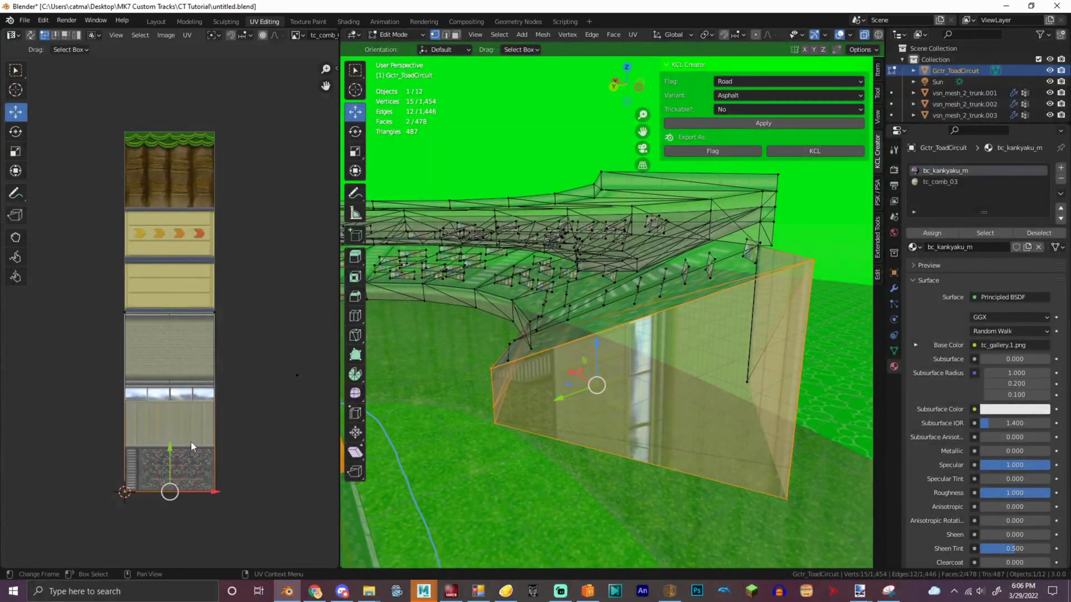
pyautogui.press('g')
pyautogui.rightClick(187, 351)
pyautogui.moveTo(173, 460); pyautogui.dragTo(189, 345)
# Rotate all of the wall's UVs by -90°.
pyautogui.moveTo(245, 453); pyautogui.dragTo(87, 242)
pyautogui.click(16, 133)
pyautogui.moveTo(214, 336); pyautogui.dragTo(153, 272)
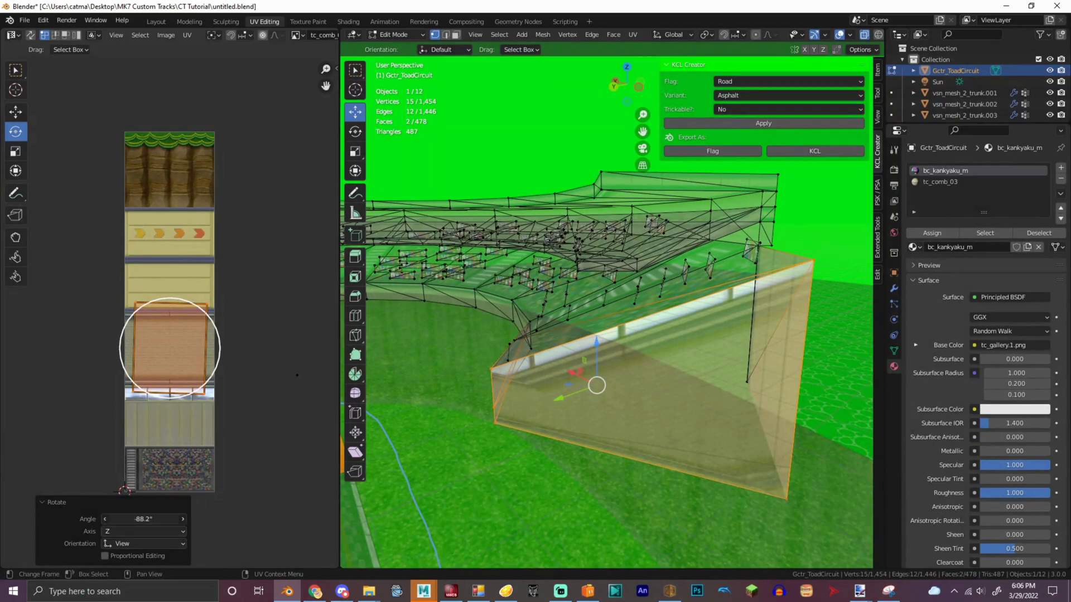
pyautogui.write('90')
pyautogui.press('Return')
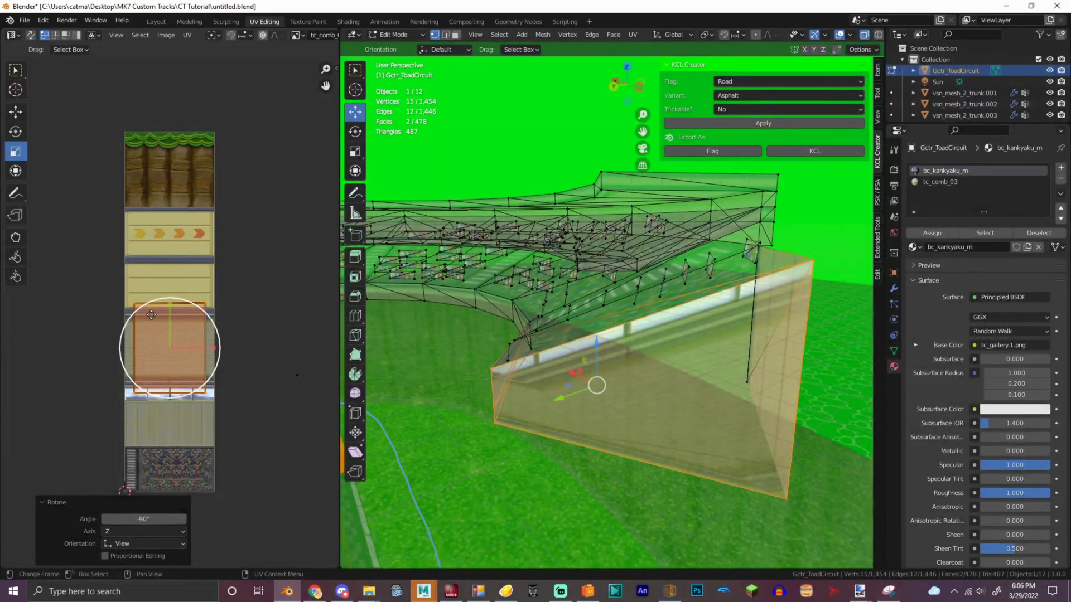
# Widen the wall's UVs to the texture width and scale them by 0.848 in Y to fit the grey plank section.
pyautogui.moveTo(216, 345); pyautogui.dragTo(228, 346)
pyautogui.press('s')
pyautogui.moveTo(173, 309); pyautogui.dragTo(178, 315)
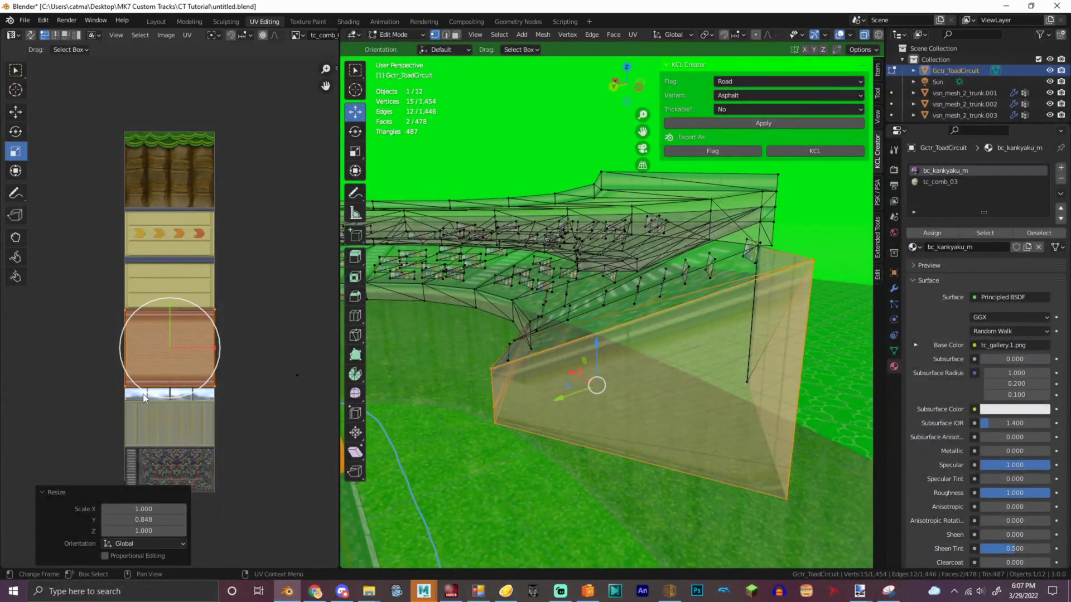
# Turn off X-ray display and apply Project from View to the large end wall's UVs.
pyautogui.click(864, 34)
pyautogui.moveTo(547, 104); pyautogui.dragTo(569, 84, button='middle')
pyautogui.click(632, 34)
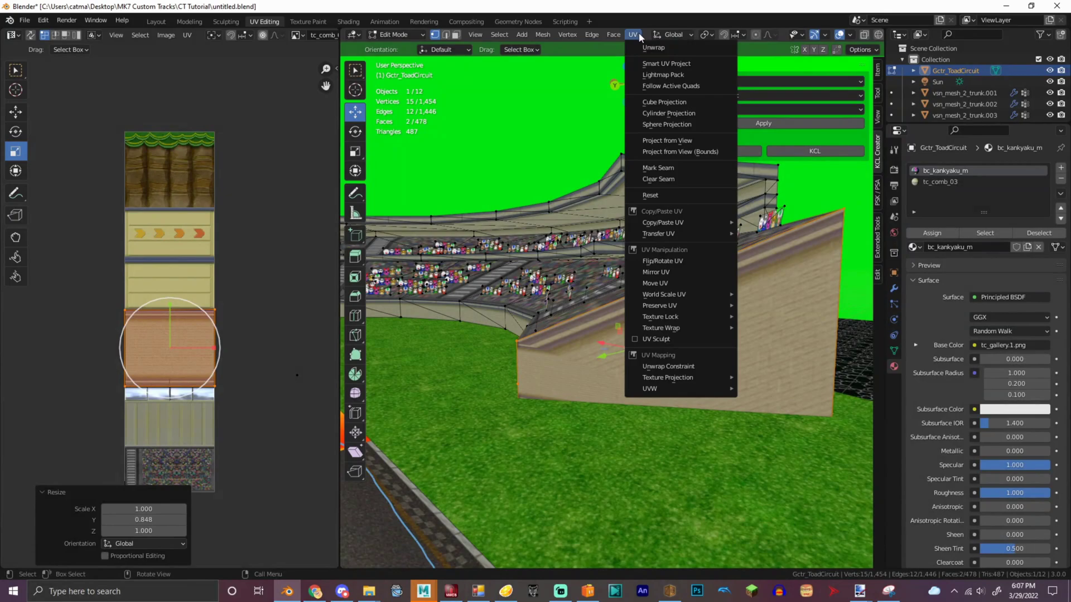
pyautogui.press('Escape')
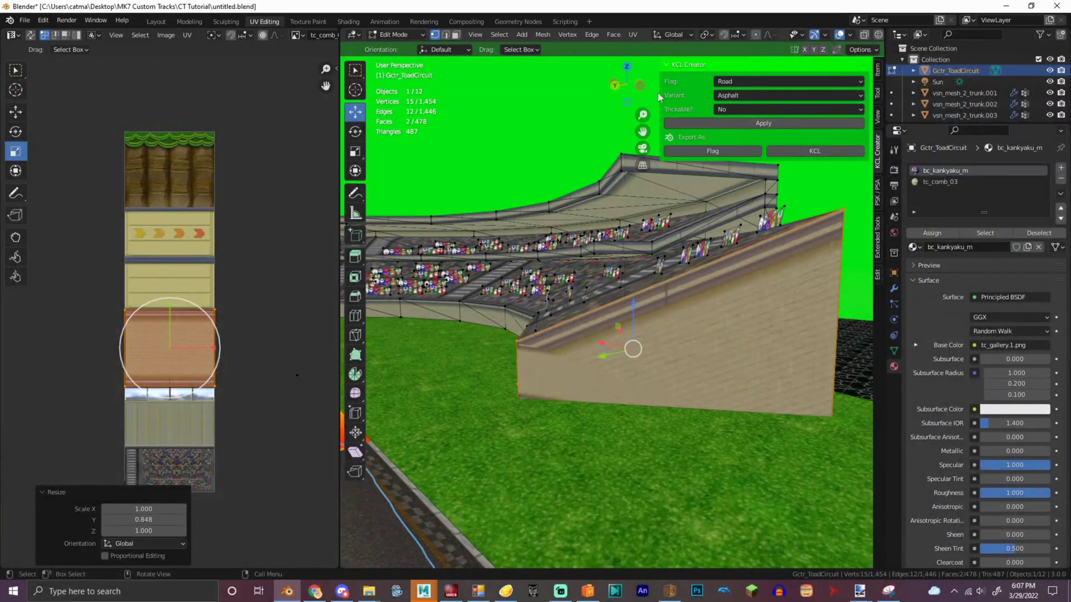
pyautogui.click(632, 35)
pyautogui.click(717, 148)
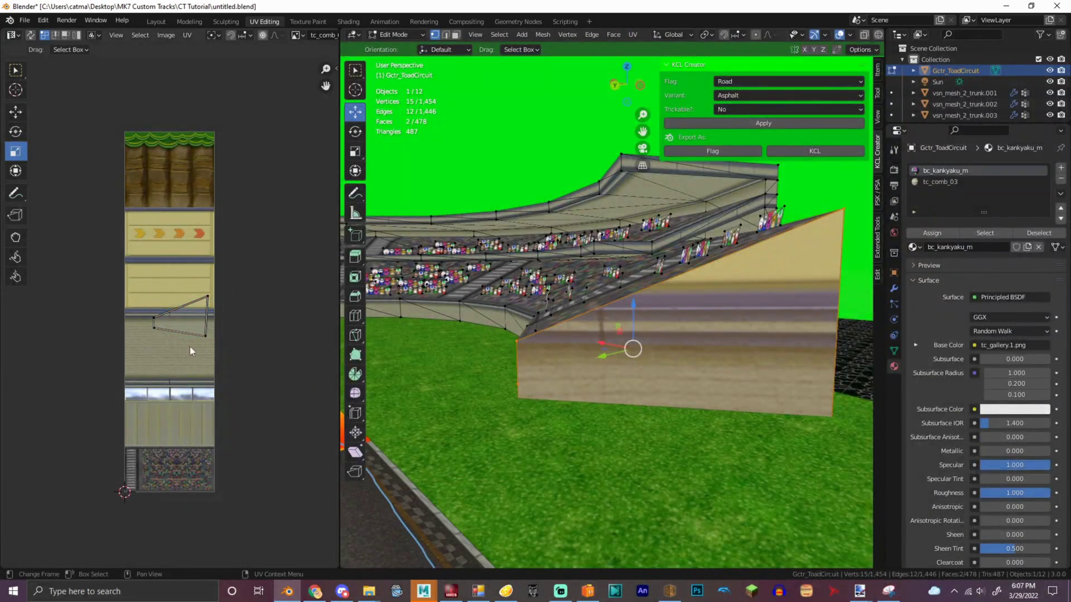
# Move the projected wall's four UV corners onto the corners of the grey plank section.
pyautogui.moveTo(164, 334); pyautogui.dragTo(124, 382)
pyautogui.click(16, 112)
pyautogui.click(205, 327)
pyautogui.moveTo(205, 327); pyautogui.dragTo(220, 386)
pyautogui.moveTo(153, 317); pyautogui.dragTo(127, 308)
pyautogui.moveTo(206, 296); pyautogui.dragTo(215, 309)
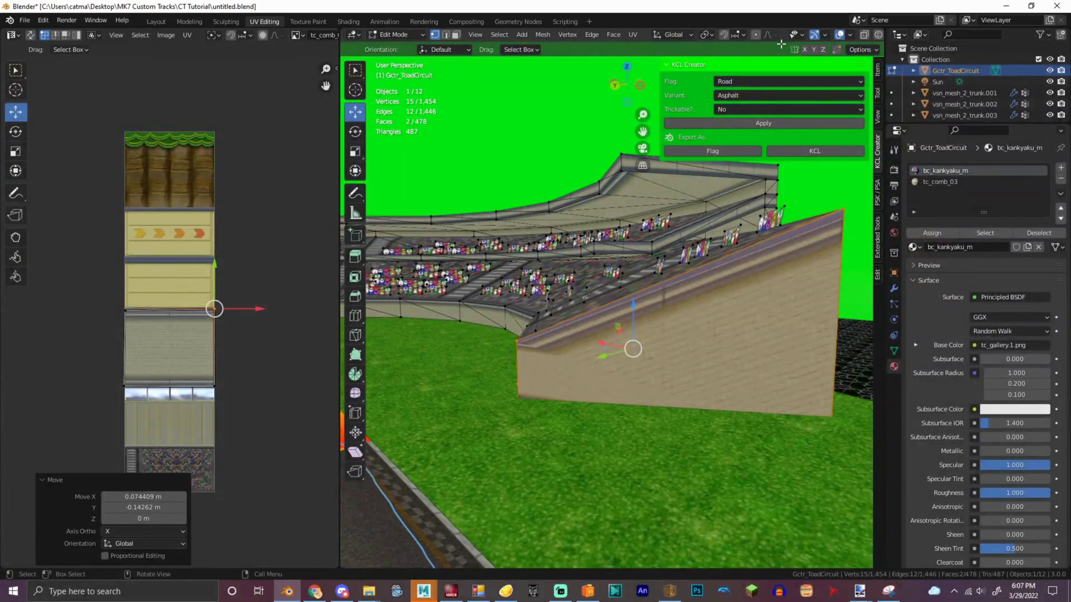
# Unwrap the two selected faces of the large end wall again.
pyautogui.click(863, 36)
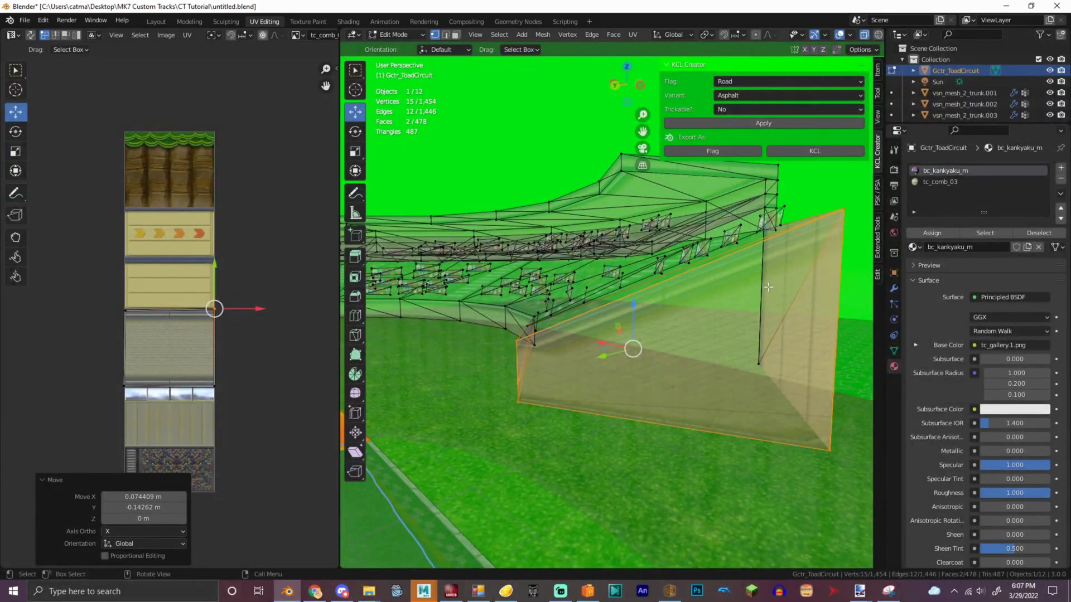
pyautogui.click(867, 34)
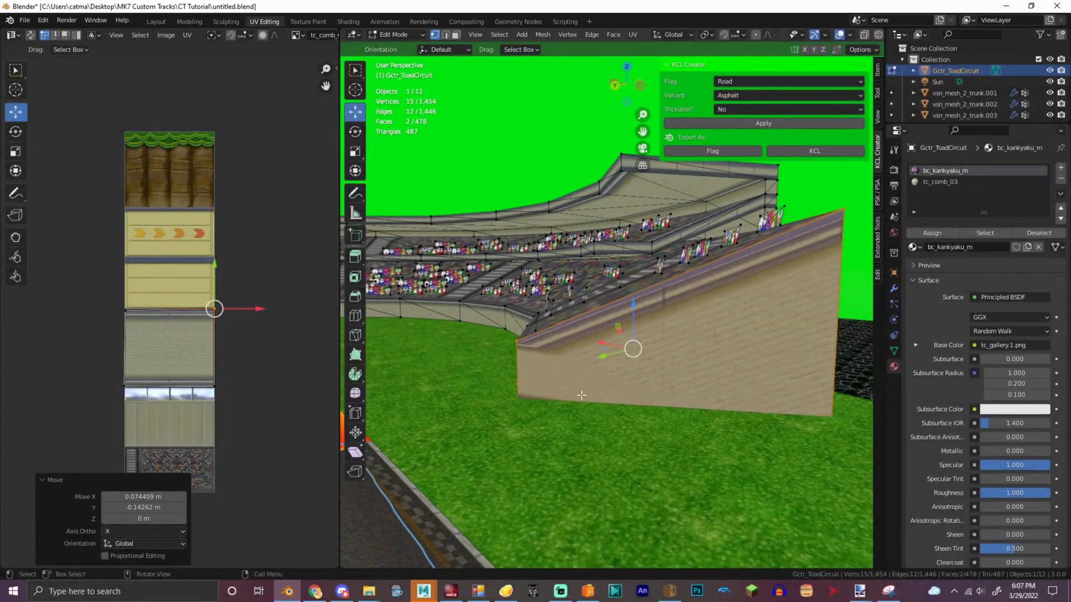
pyautogui.click(636, 34)
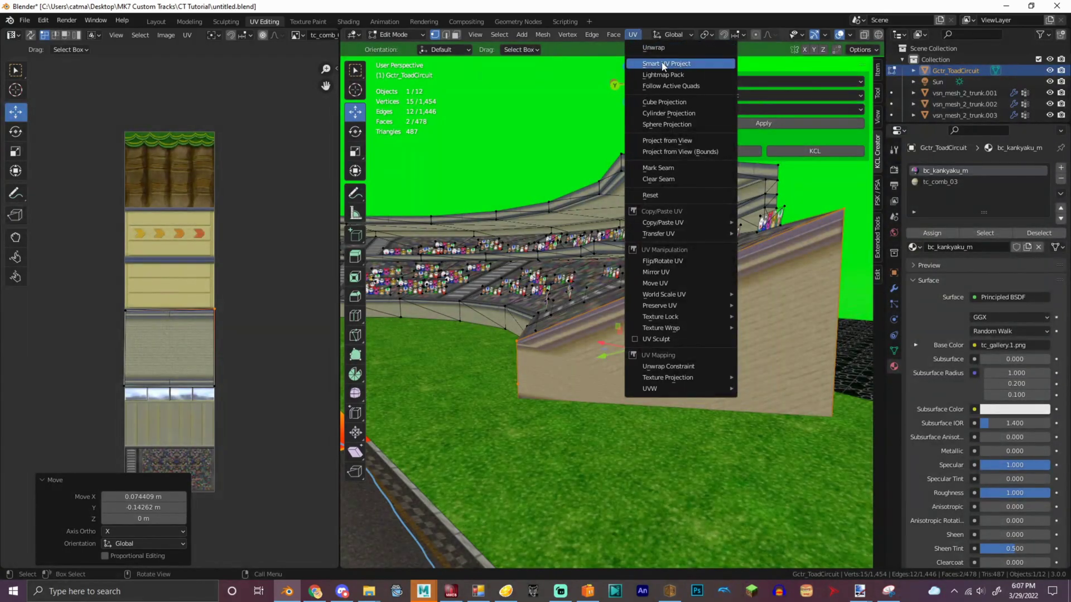
pyautogui.click(664, 48)
pyautogui.click(635, 35)
# Try raising the upper left UV corner of the unwrapped wall to level its top edge, and undo the change.
pyautogui.click(233, 498)
pyautogui.moveTo(252, 539); pyautogui.dragTo(106, 404)
pyautogui.click(165, 531)
pyautogui.moveTo(115, 476); pyautogui.dragTo(139, 495)
pyautogui.moveTo(126, 488); pyautogui.dragTo(129, 431)
pyautogui.click(178, 542)
pyautogui.click(189, 446)
pyautogui.click(241, 524)
pyautogui.moveTo(241, 525); pyautogui.dragTo(106, 430)
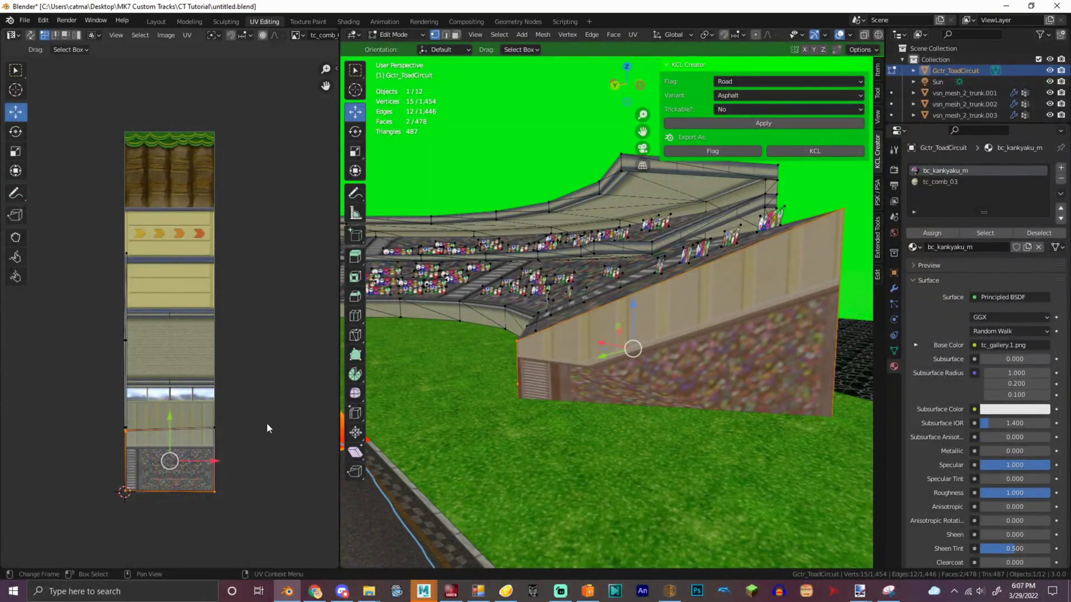
pyautogui.hotkey('ctrl', 'z')
pyautogui.hotkey('ctrl', 'z')
pyautogui.hotkey('ctrl', 'z')
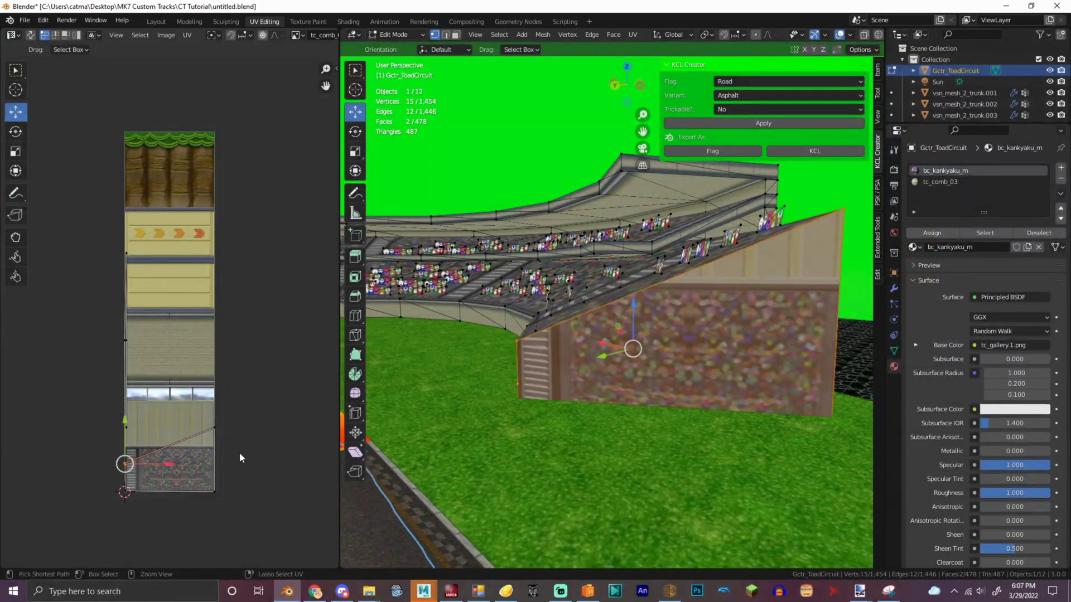
# Move the large wall's sloped UV island up 1.1843 m onto the grey plank section.
pyautogui.moveTo(241, 544); pyautogui.dragTo(139, 443)
pyautogui.press('g')
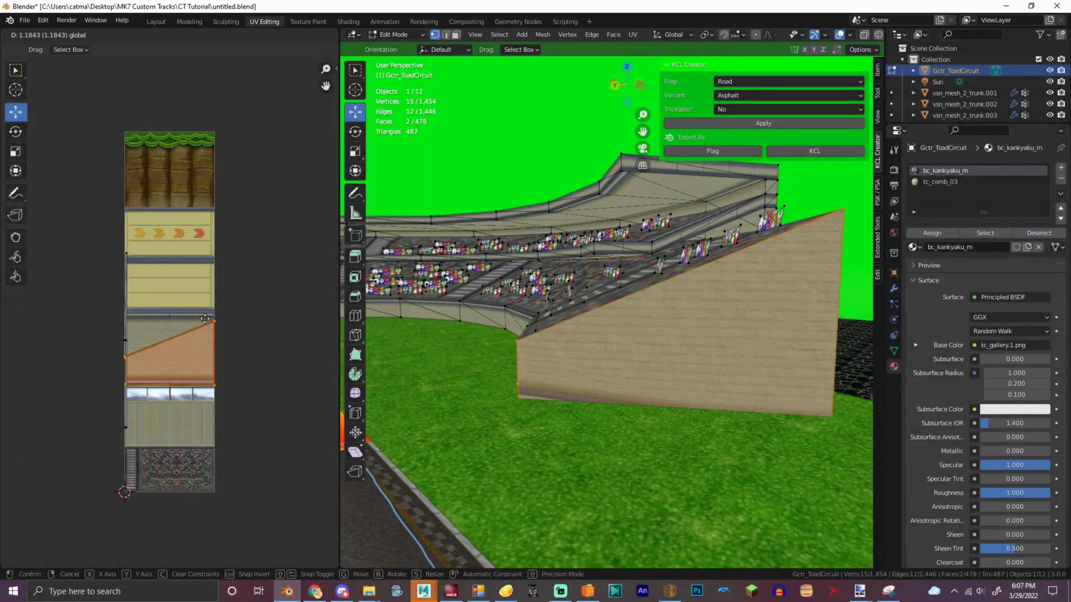
pyautogui.click(205, 318)
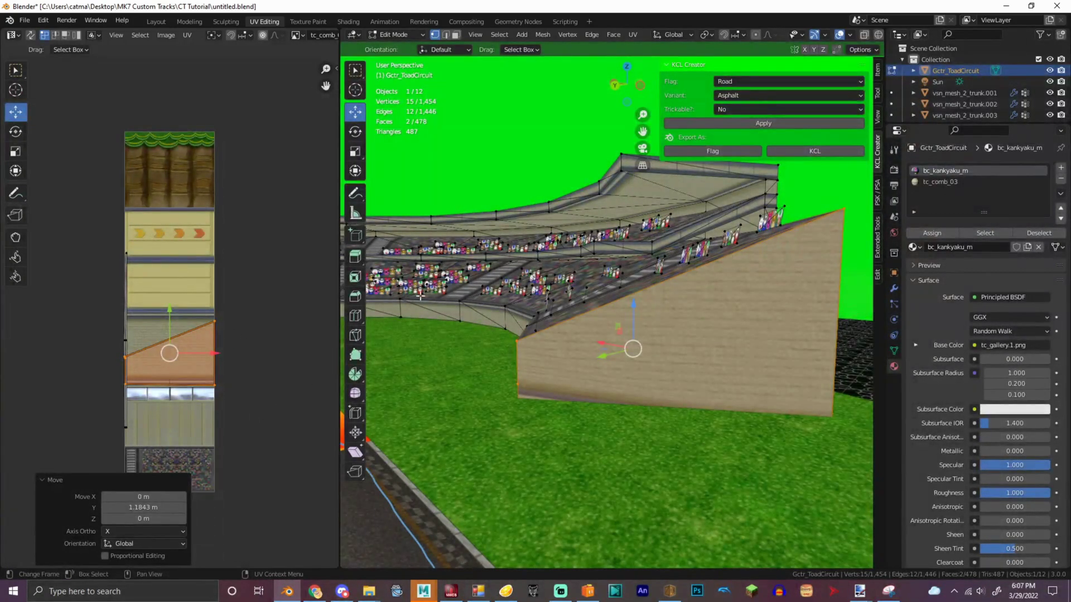
# Turn on X-ray display and select only the outer side wall beside the large end wall.
pyautogui.moveTo(635, 80)
pyautogui.mouseDown()
pyautogui.moveTo(608, 86)
pyautogui.moveTo(652, 73)
pyautogui.mouseUp()
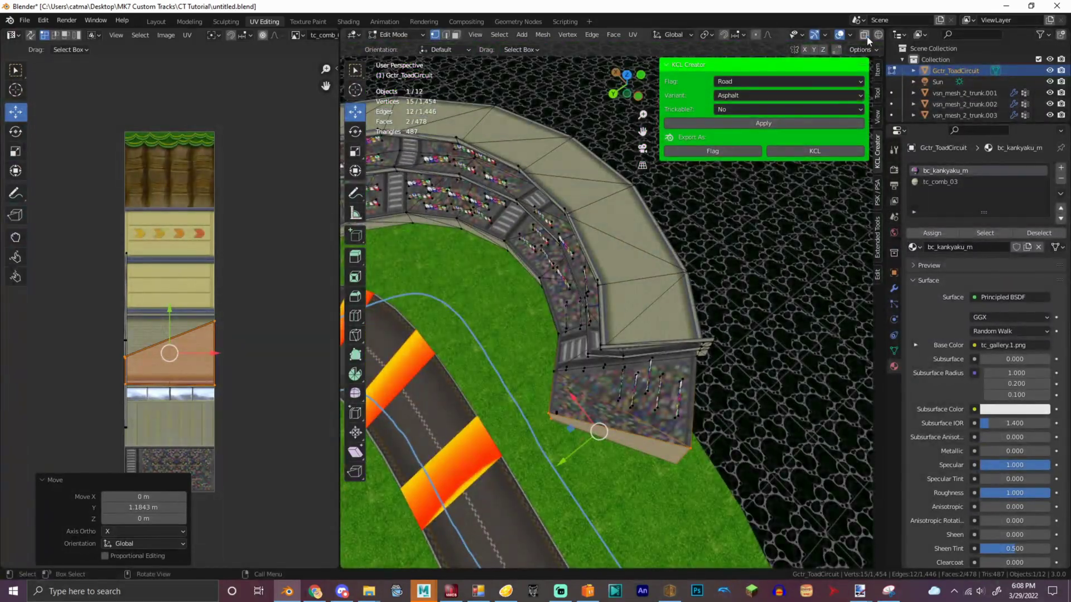
pyautogui.click(865, 35)
pyautogui.scroll(-2, 738, 387)
pyautogui.click(738, 387)
pyautogui.moveTo(702, 413); pyautogui.dragTo(703, 414)
pyautogui.moveTo(630, 86); pyautogui.dragTo(579, 34)
pyautogui.keyDown('ctrl'); pyautogui.moveTo(632, 300); pyautogui.dragTo(631, 300); pyautogui.keyUp('ctrl')
pyautogui.keyDown('ctrl'); pyautogui.moveTo(614, 253); pyautogui.dragTo(653, 308); pyautogui.keyUp('ctrl')
pyautogui.keyDown('ctrl'); pyautogui.moveTo(653, 269); pyautogui.dragTo(653, 270); pyautogui.keyUp('ctrl')
pyautogui.keyDown('ctrl'); pyautogui.moveTo(607, 266); pyautogui.dragTo(638, 295); pyautogui.keyUp('ctrl')
pyautogui.keyDown('ctrl'); pyautogui.moveTo(513, 252); pyautogui.dragTo(575, 309); pyautogui.keyUp('ctrl')
pyautogui.moveTo(622, 82)
pyautogui.mouseDown()
pyautogui.moveTo(636, 84)
pyautogui.moveTo(623, 82)
pyautogui.mouseUp()
# Apply a Cube Projection to the side wall and move its UVs onto the grey plank section.
pyautogui.moveTo(174, 245); pyautogui.dragTo(174, 312)
pyautogui.hotkey('ctrl', 'z')
pyautogui.click(632, 34)
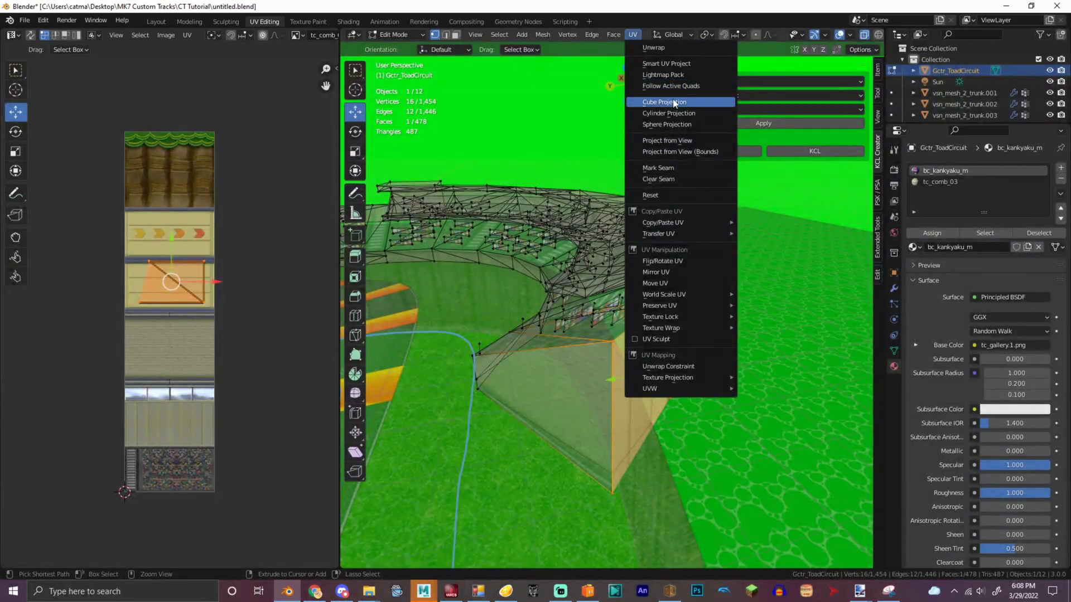
pyautogui.click(663, 102)
pyautogui.press('g')
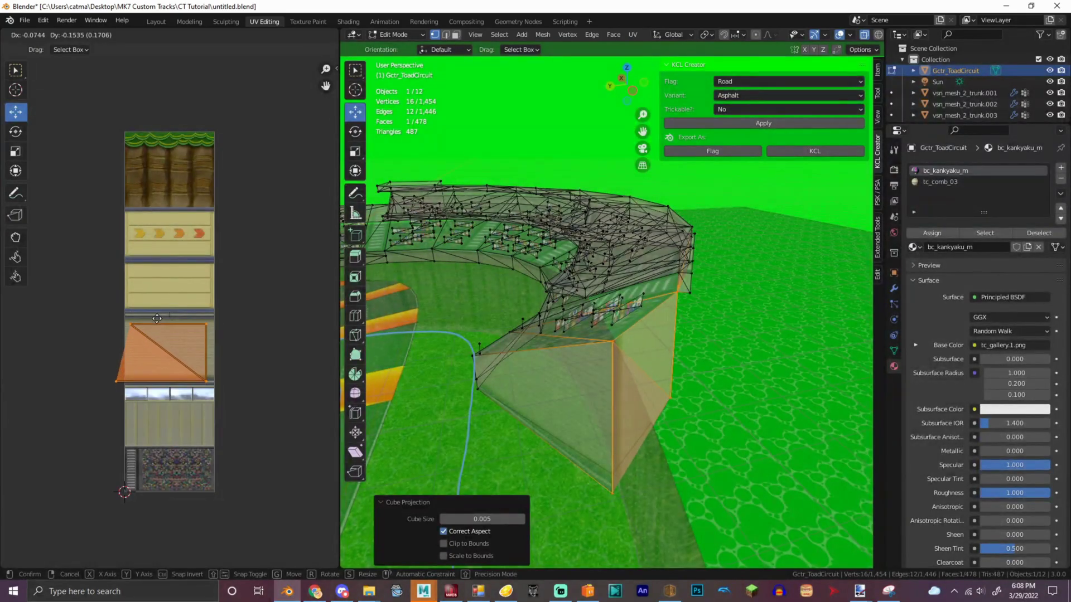
pyautogui.click(164, 323)
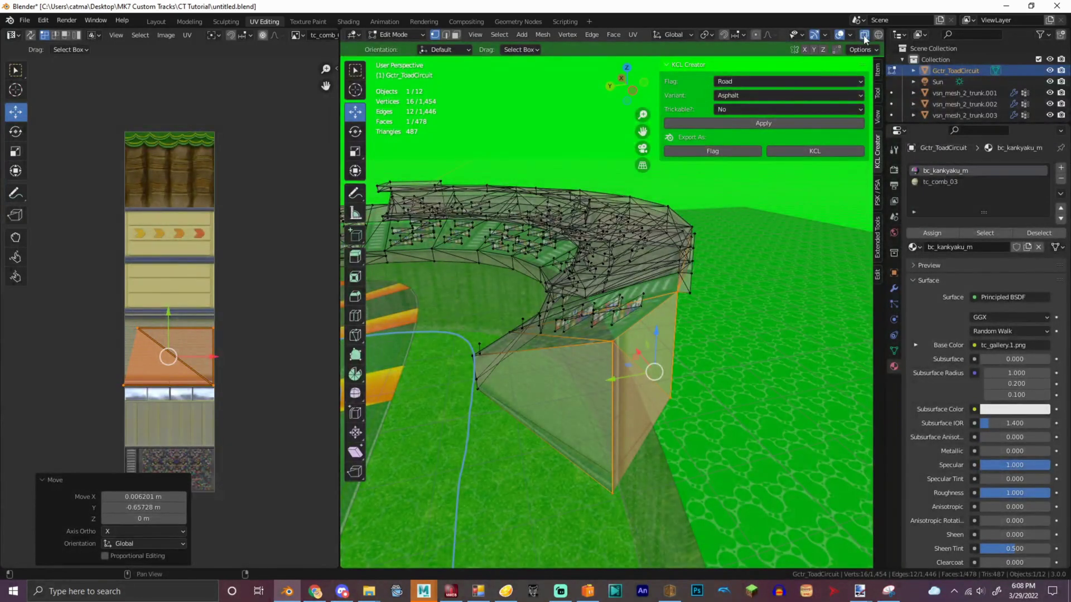
# Rotate the side wall's UVs by about 90° and shift them up to align with the grey plank section.
pyautogui.click(15, 132)
pyautogui.moveTo(220, 355); pyautogui.dragTo(181, 448)
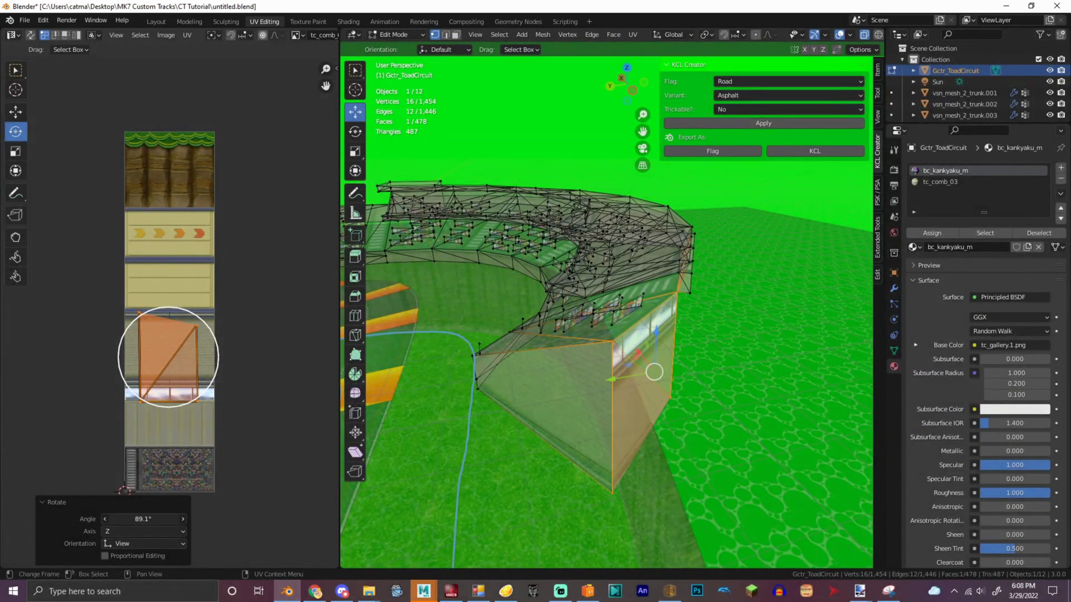
pyautogui.press('Return')
pyautogui.click(16, 112)
pyautogui.moveTo(169, 334); pyautogui.dragTo(169, 319)
# Move the side wall's left UV corners onto the left edge of the grey plank section.
pyautogui.moveTo(118, 263); pyautogui.dragTo(190, 322)
pyautogui.moveTo(137, 291); pyautogui.dragTo(124, 306)
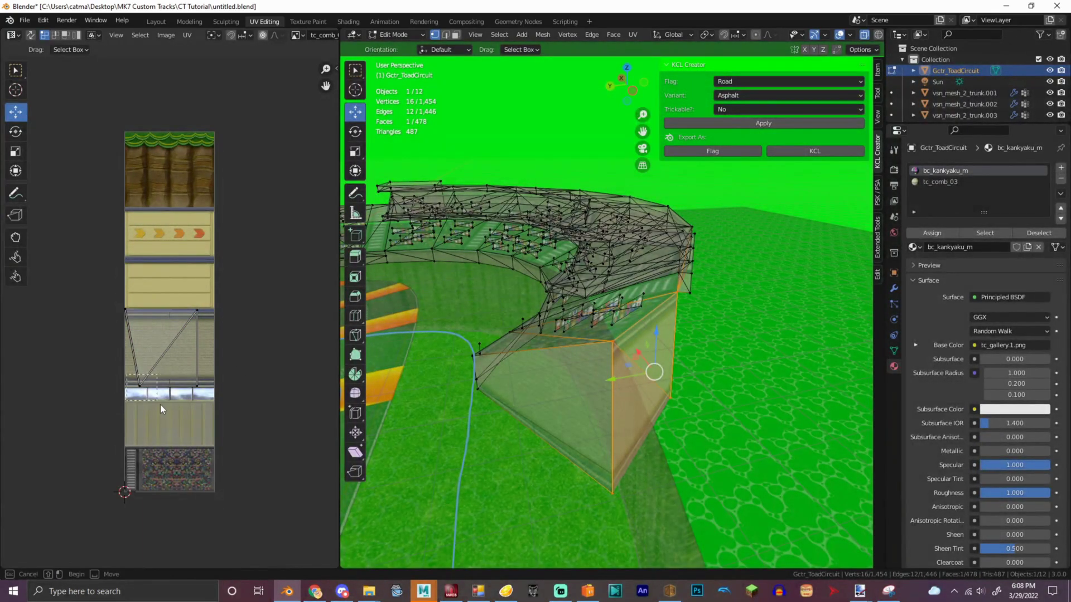
pyautogui.click(139, 384)
pyautogui.moveTo(139, 386); pyautogui.dragTo(125, 387)
pyautogui.moveTo(240, 429); pyautogui.dragTo(187, 298)
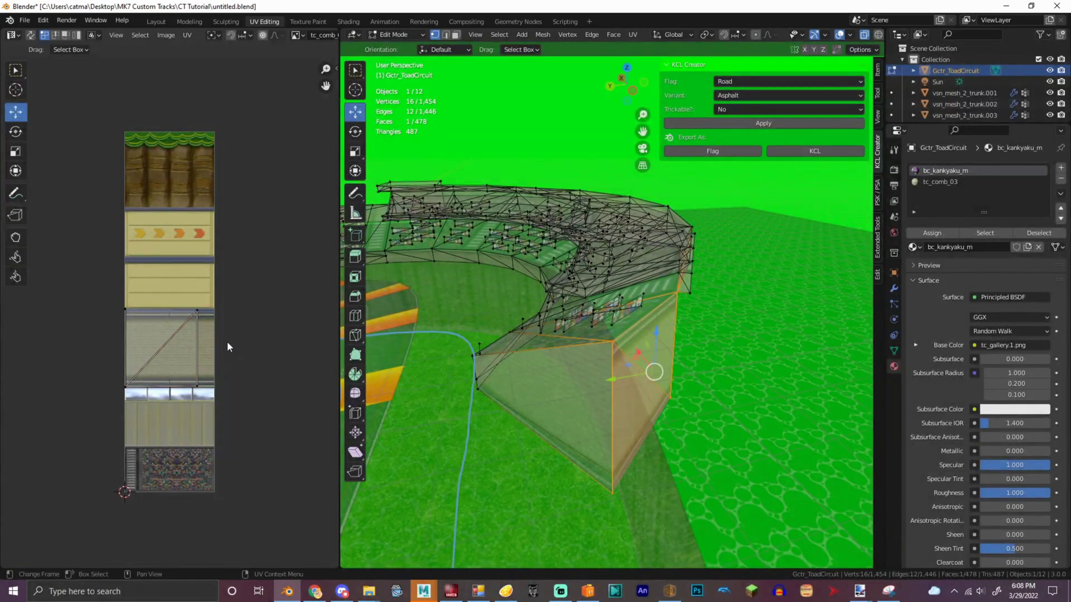
pyautogui.moveTo(234, 348); pyautogui.dragTo(248, 353)
# Turn off X-ray display and leave Edit Mode on the grandstand.
pyautogui.moveTo(626, 84)
pyautogui.mouseDown()
pyautogui.moveTo(730, 125)
pyautogui.moveTo(764, 105)
pyautogui.moveTo(629, 85)
pyautogui.moveTo(616, 79)
pyautogui.moveTo(623, 72)
pyautogui.moveTo(623, 85)
pyautogui.mouseUp()
pyautogui.click(864, 34)
pyautogui.press('Tab')
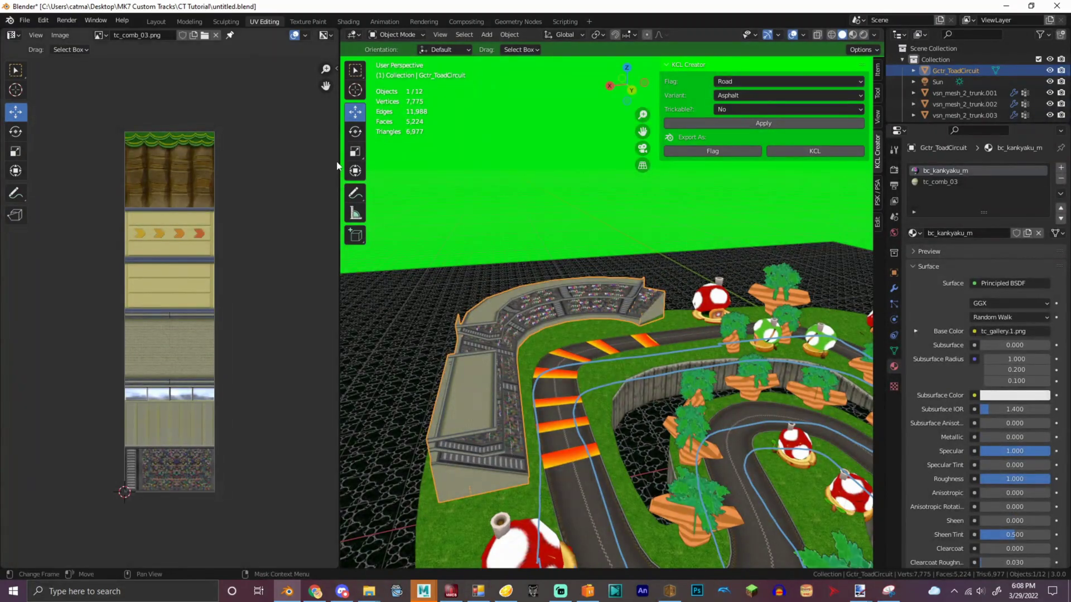
# Scale the grandstand up by a factor of about 1.64 and lower it about 2.15 m.
pyautogui.scroll(-3, 491, 241)
pyautogui.moveTo(629, 413); pyautogui.dragTo(655, 400)
pyautogui.click(355, 111)
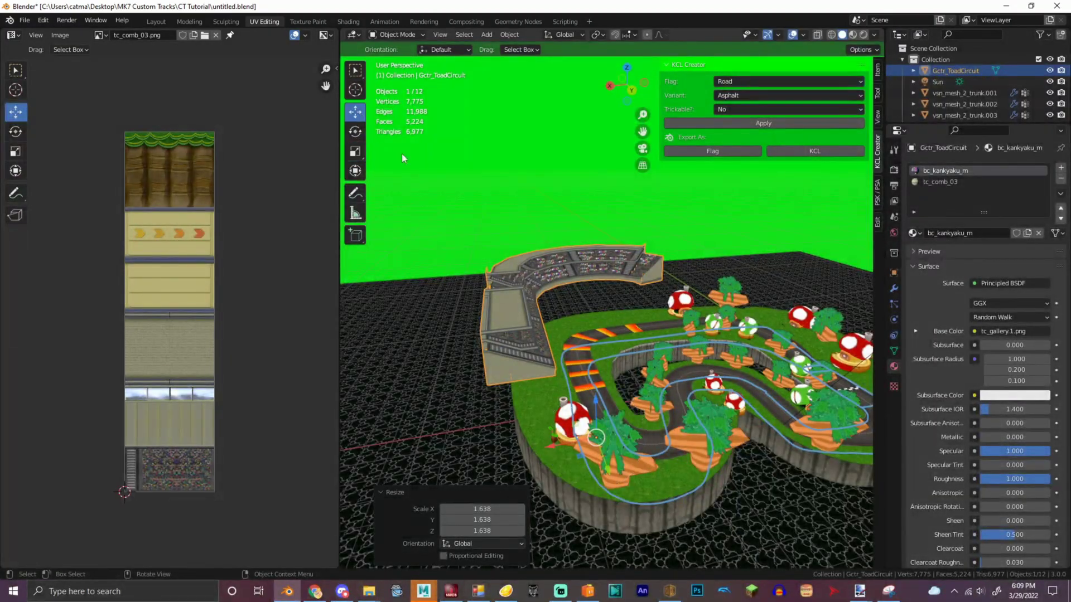
pyautogui.moveTo(584, 392); pyautogui.dragTo(630, 343)
pyautogui.scroll(-3, 631, 342)
pyautogui.moveTo(621, 73); pyautogui.dragTo(578, 128)
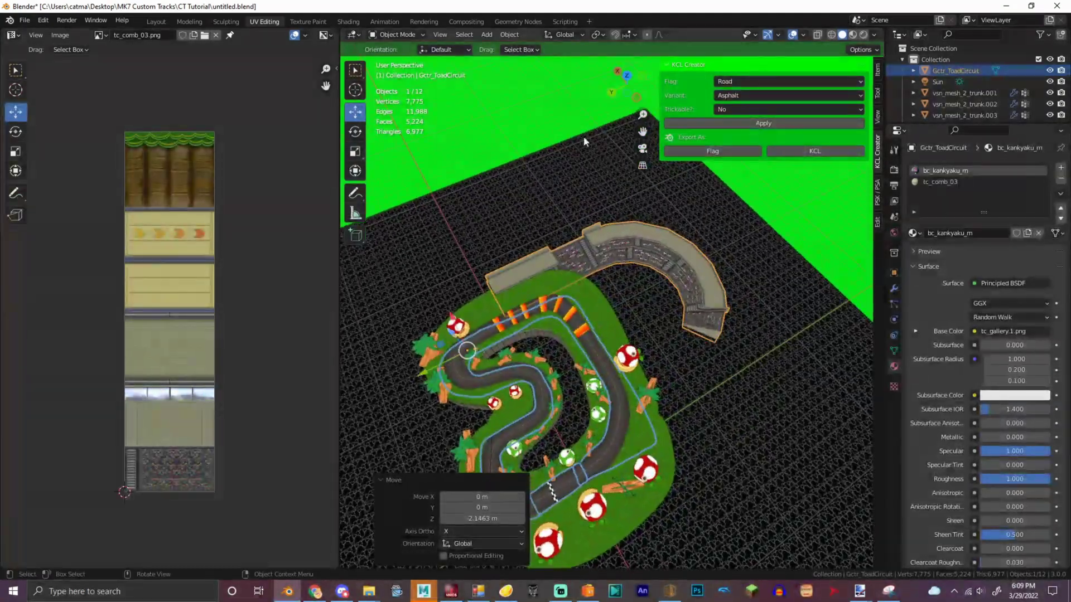
# Shift the grandstand along Y against the track's outer curve and raise it about 1.46 m.
pyautogui.moveTo(454, 356); pyautogui.dragTo(357, 367)
pyautogui.scroll(3, 591, 223)
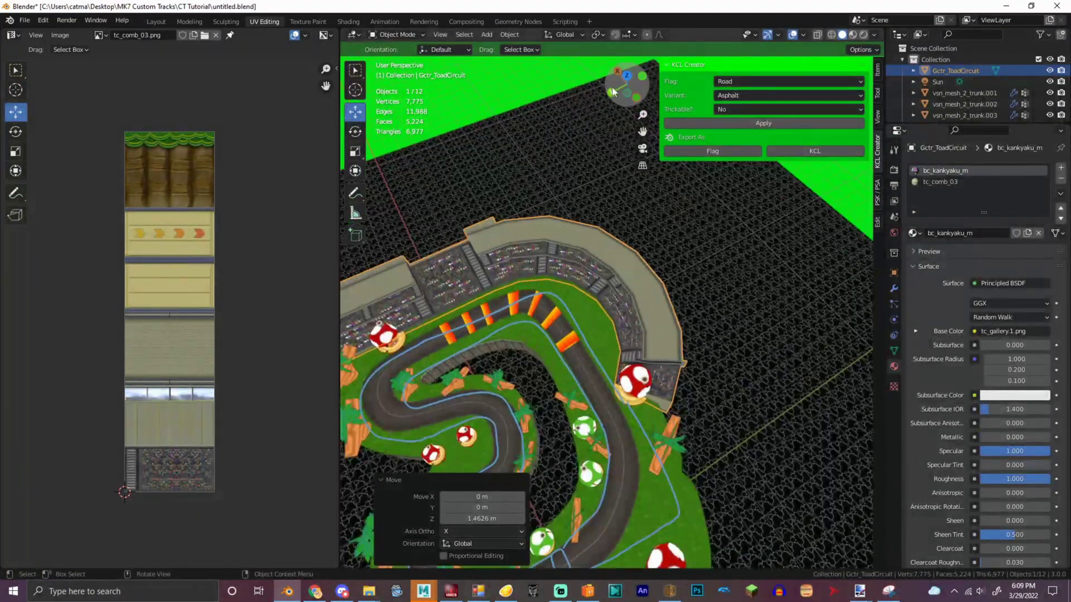
pyautogui.moveTo(620, 88); pyautogui.dragTo(650, 46)
pyautogui.moveTo(664, 548); pyautogui.dragTo(725, 526)
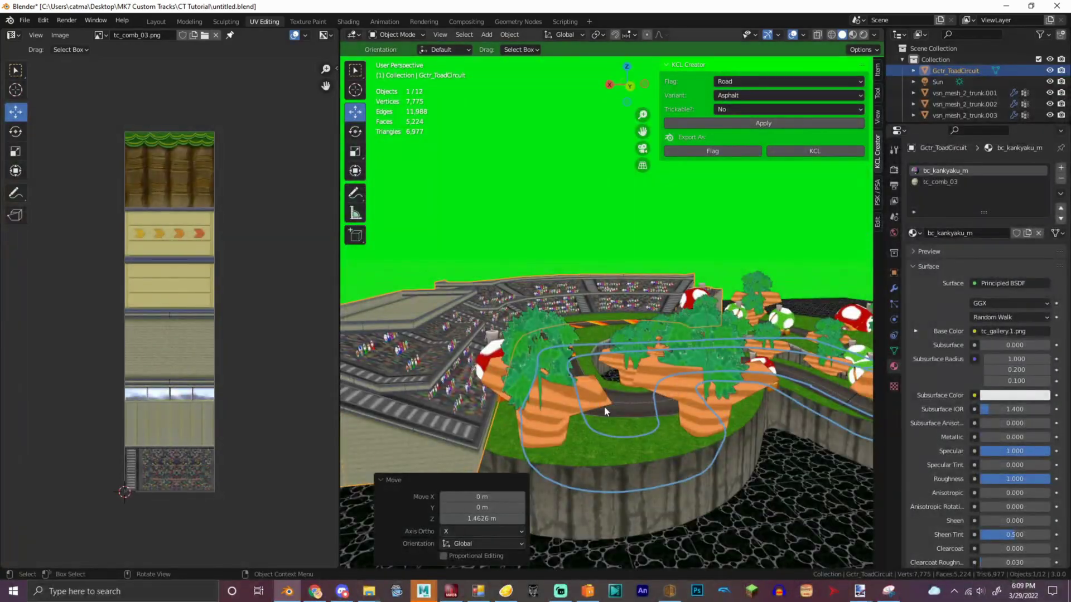
# Raise the grandstand object about 0.16 m along Z.
pyautogui.scroll(-6, 604, 433)
pyautogui.press('g')
pyautogui.press('z')
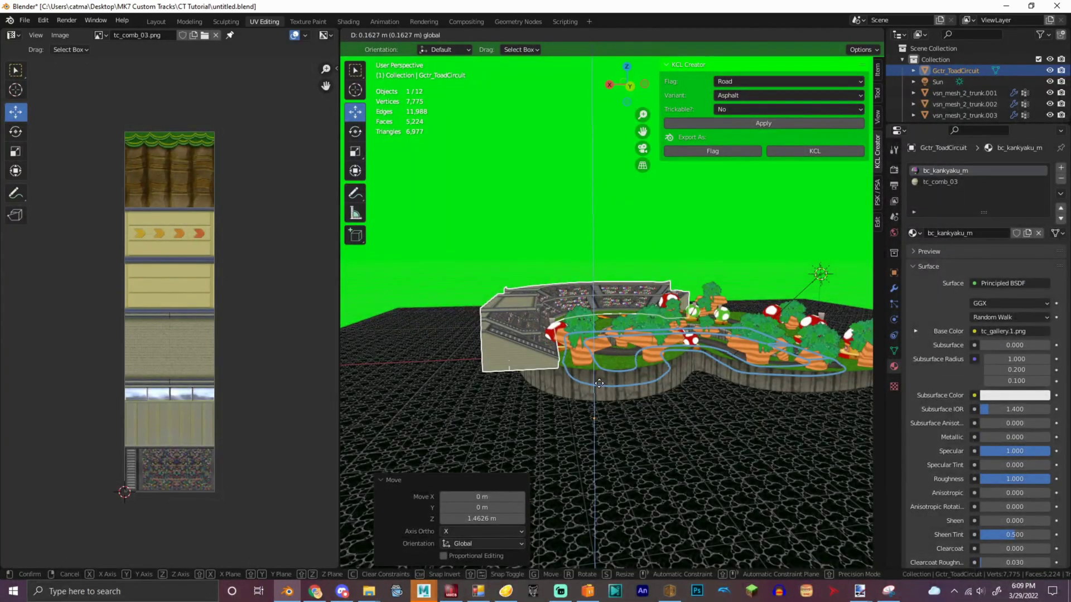
pyautogui.moveTo(599, 384); pyautogui.dragTo(599, 383)
# Select the grandstand's entire mesh in Edit Mode and raise it about 0.24 m along Z.
pyautogui.scroll(5, 602, 251)
pyautogui.moveTo(631, 84); pyautogui.dragTo(542, 96)
pyautogui.click(393, 37)
pyautogui.click(394, 59)
pyautogui.click(499, 35)
pyautogui.click(507, 49)
pyautogui.scroll(-3, 462, 204)
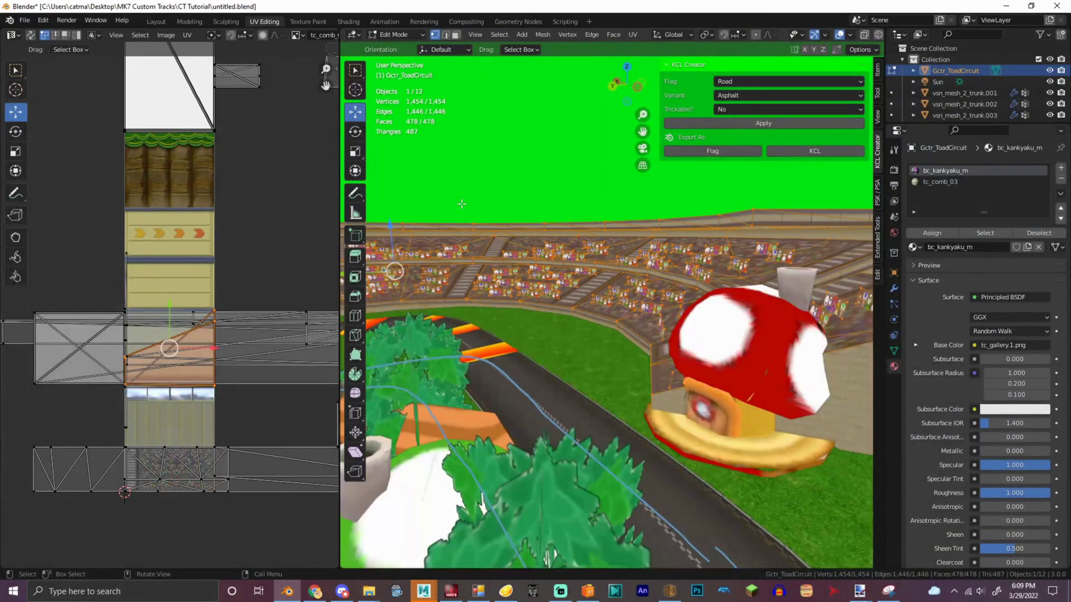
pyautogui.press('g')
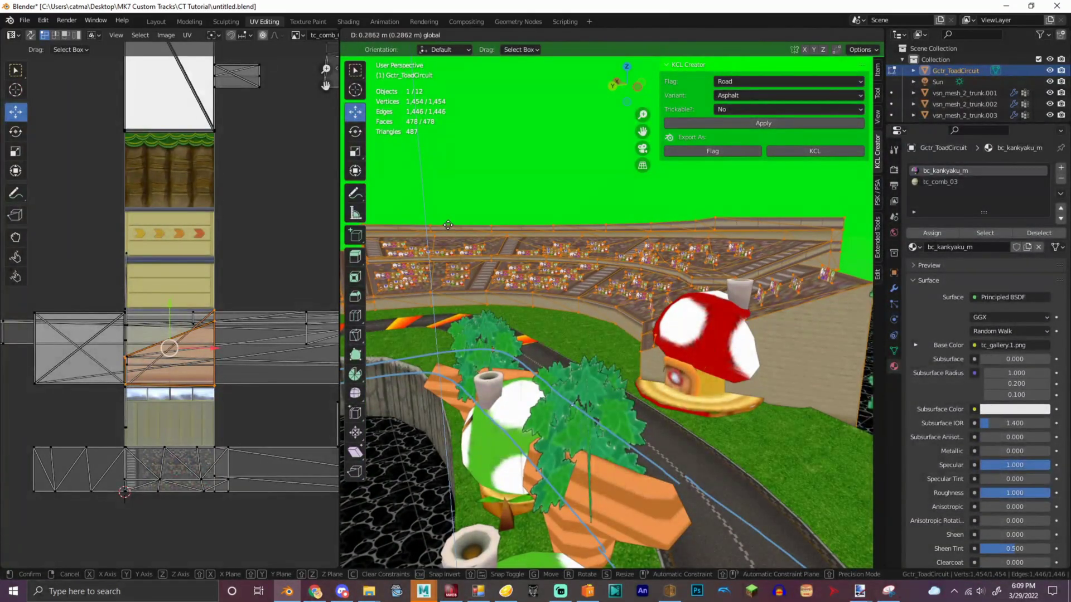
pyautogui.click(449, 228)
# Adjust the height of the whole grandstand mesh along Z against the side of the track's ground.
pyautogui.moveTo(623, 87); pyautogui.dragTo(766, 73)
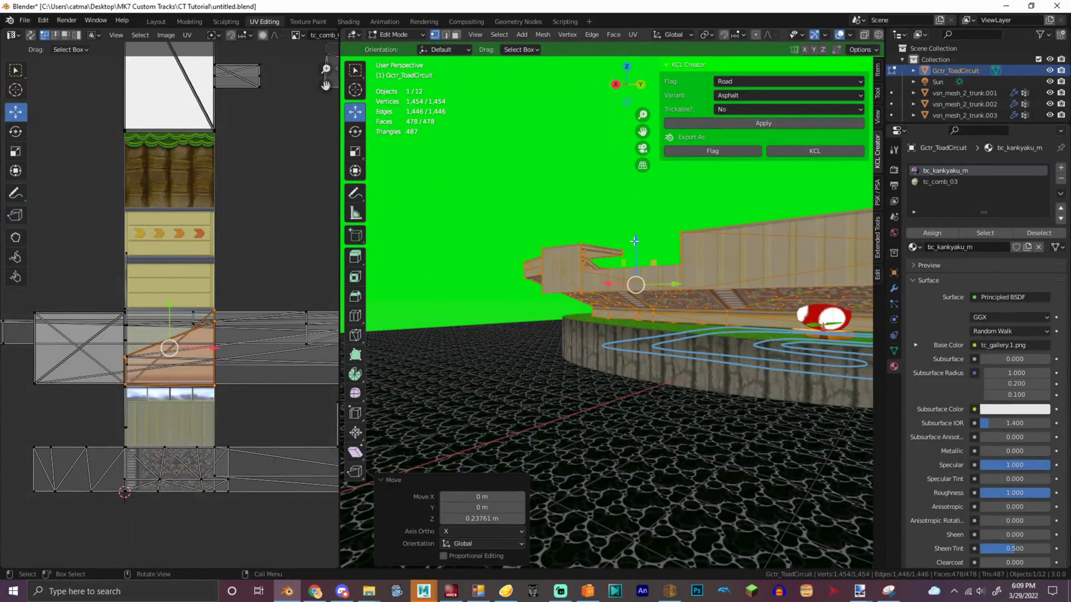
pyautogui.scroll(-5, 637, 175)
pyautogui.moveTo(628, 87)
pyautogui.mouseDown()
pyautogui.moveTo(655, 105)
pyautogui.moveTo(625, 84)
pyautogui.moveTo(626, 67)
pyautogui.moveTo(629, 85)
pyautogui.mouseUp()
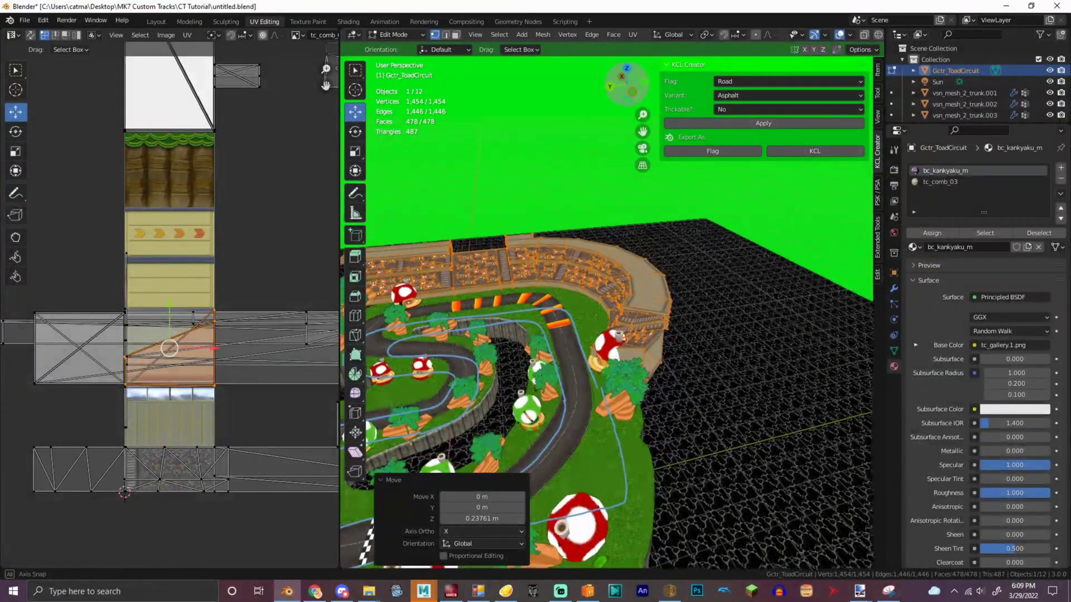
pyautogui.moveTo(629, 85); pyautogui.dragTo(626, 81)
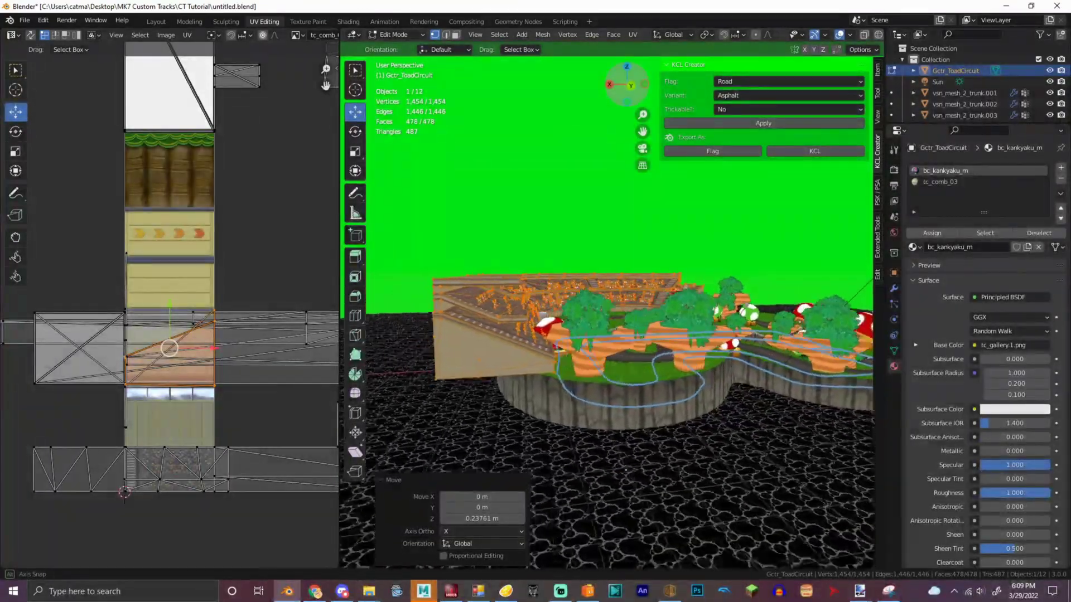
pyautogui.press('g')
pyautogui.press('z')
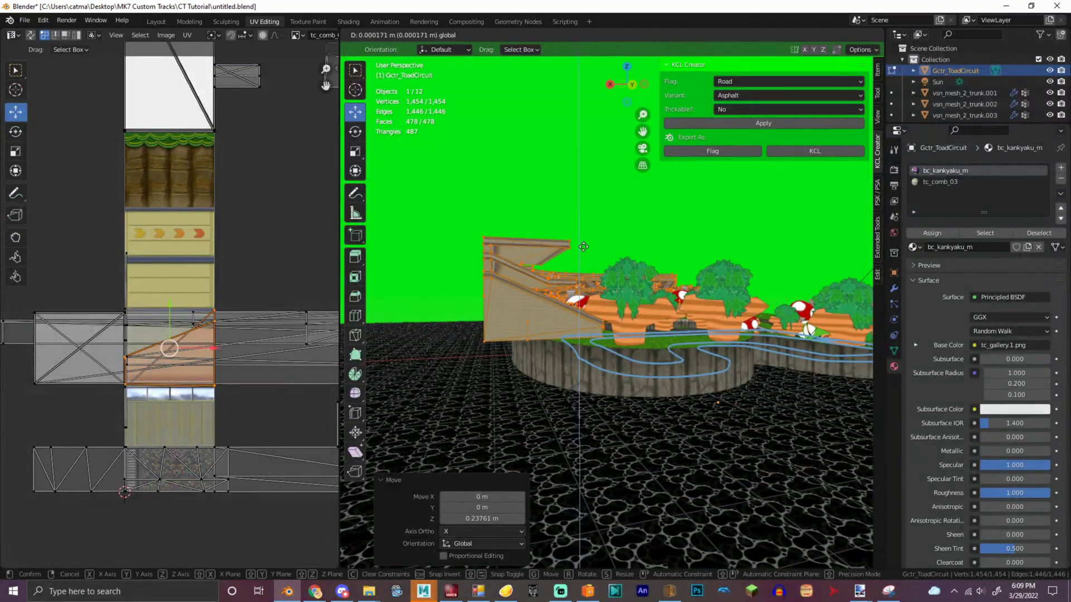
pyautogui.click(592, 255)
# Raise the whole grandstand mesh about 0.15 m along Z.
pyautogui.scroll(6, 592, 254)
pyautogui.moveTo(623, 98)
pyautogui.mouseDown()
pyautogui.moveTo(622, 132)
pyautogui.moveTo(614, 117)
pyautogui.moveTo(634, 82)
pyautogui.mouseUp()
pyautogui.press('g')
pyautogui.press('z')
pyautogui.click(419, 269)
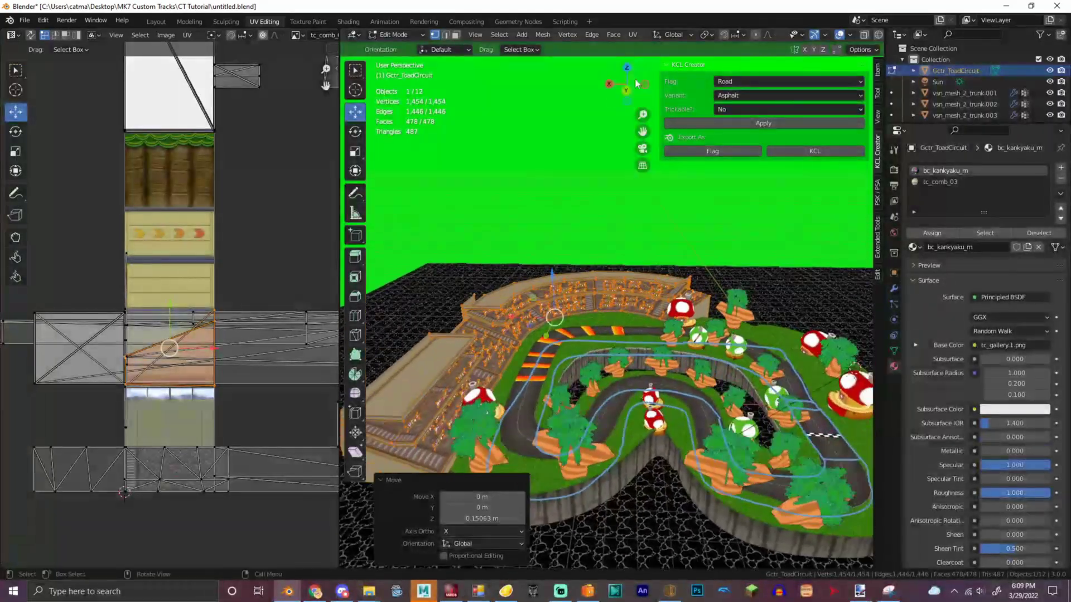
# Box-select the grandstand's straight end in X-ray display and move it about -0.42 m along Y.
pyautogui.moveTo(626, 85); pyautogui.dragTo(578, 111)
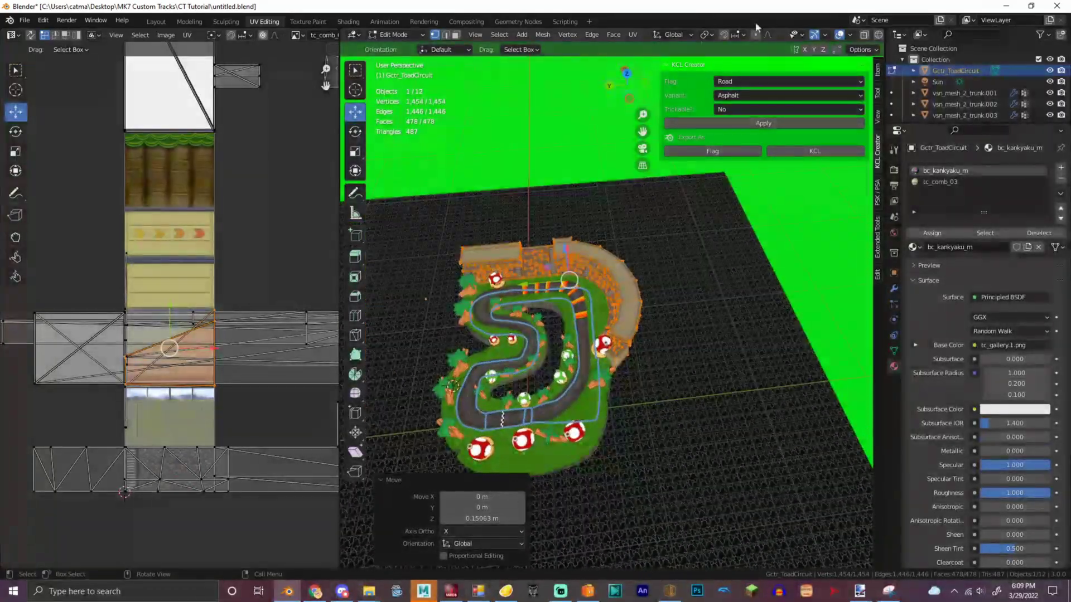
pyautogui.click(864, 34)
pyautogui.moveTo(424, 230); pyautogui.dragTo(442, 254)
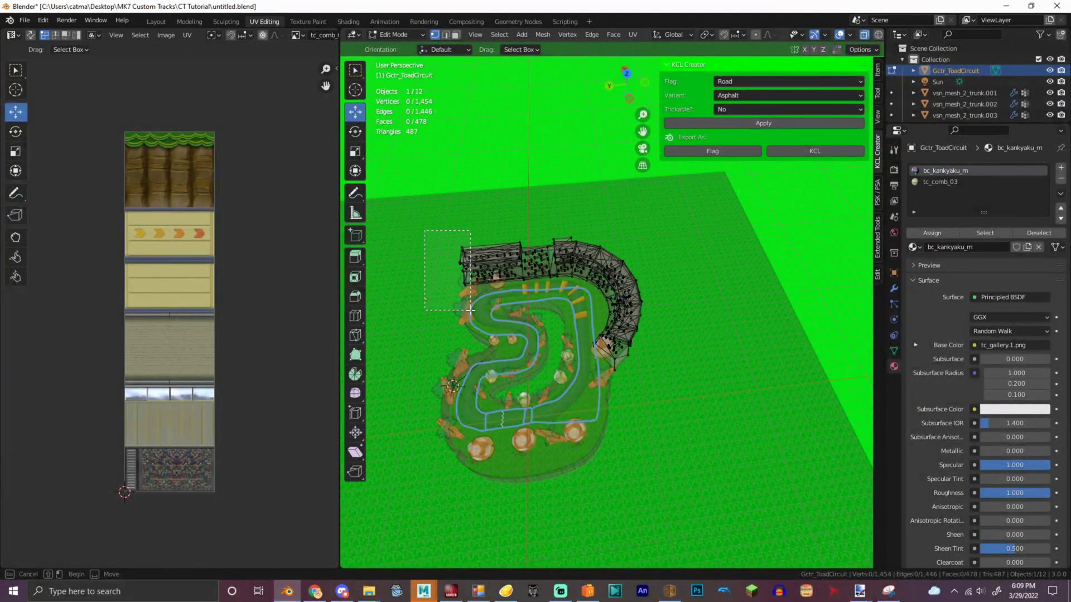
pyautogui.moveTo(470, 310); pyautogui.dragTo(471, 304)
pyautogui.moveTo(426, 261); pyautogui.dragTo(430, 261)
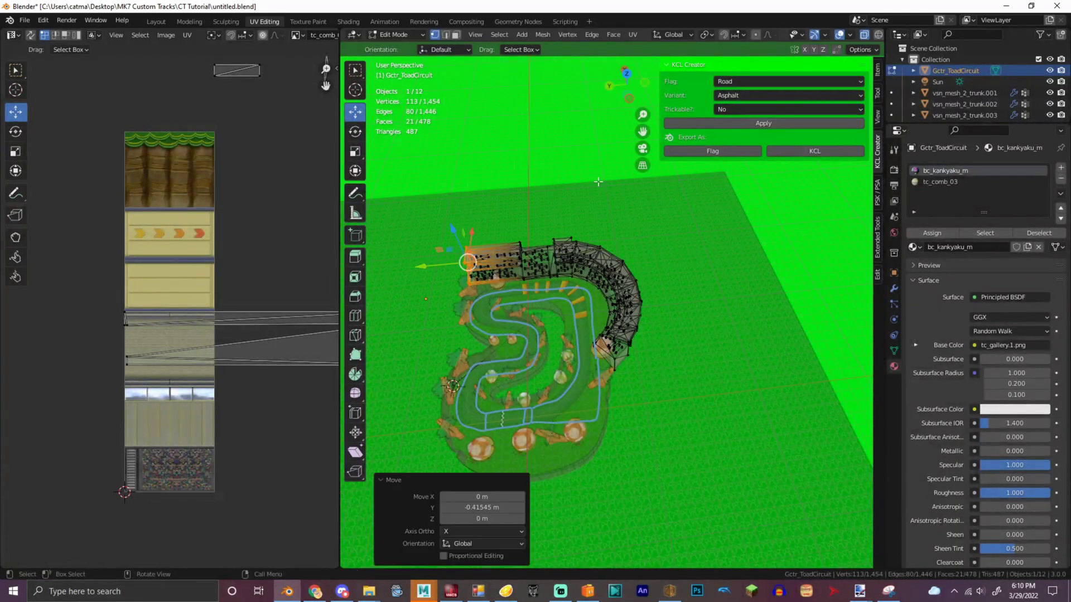
pyautogui.click(849, 35)
pyautogui.click(865, 36)
pyautogui.click(865, 36)
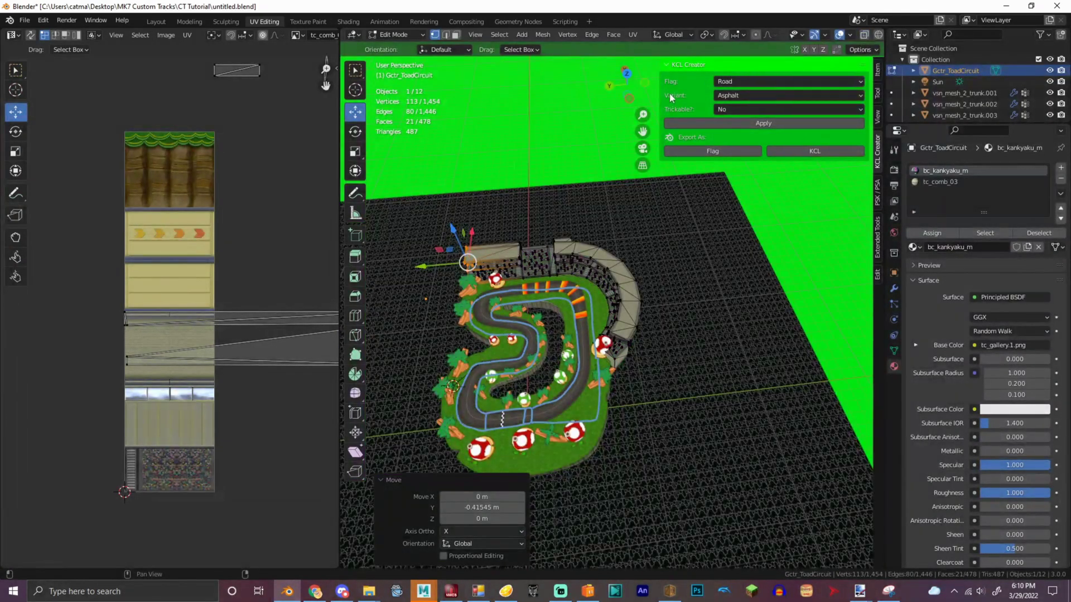
# Delete the red mushroom house in front of the grandstand's curved end, selecting its mesh in X-ray display.
pyautogui.moveTo(629, 85); pyautogui.dragTo(694, 62)
pyautogui.moveTo(629, 84)
pyautogui.mouseDown()
pyautogui.moveTo(630, 54)
pyautogui.moveTo(664, 82)
pyautogui.moveTo(650, 82)
pyautogui.mouseUp()
pyautogui.scroll(8, 629, 85)
pyautogui.scroll(-8, 606, 312)
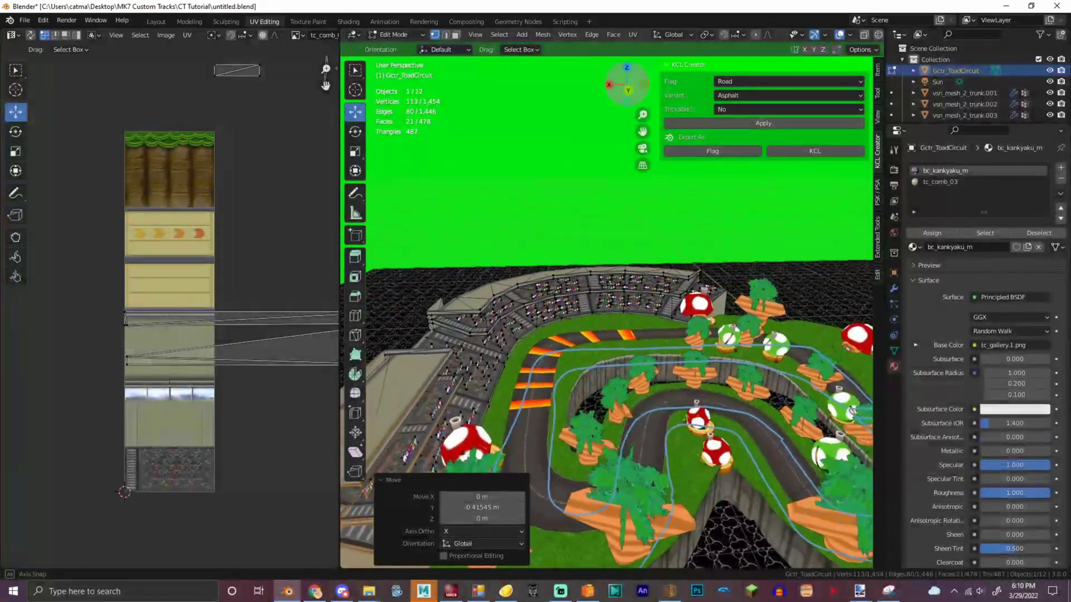
pyautogui.moveTo(606, 312)
pyautogui.mouseDown(button='middle')
pyautogui.moveTo(604, 329)
pyautogui.moveTo(602, 316)
pyautogui.mouseUp(button='middle')
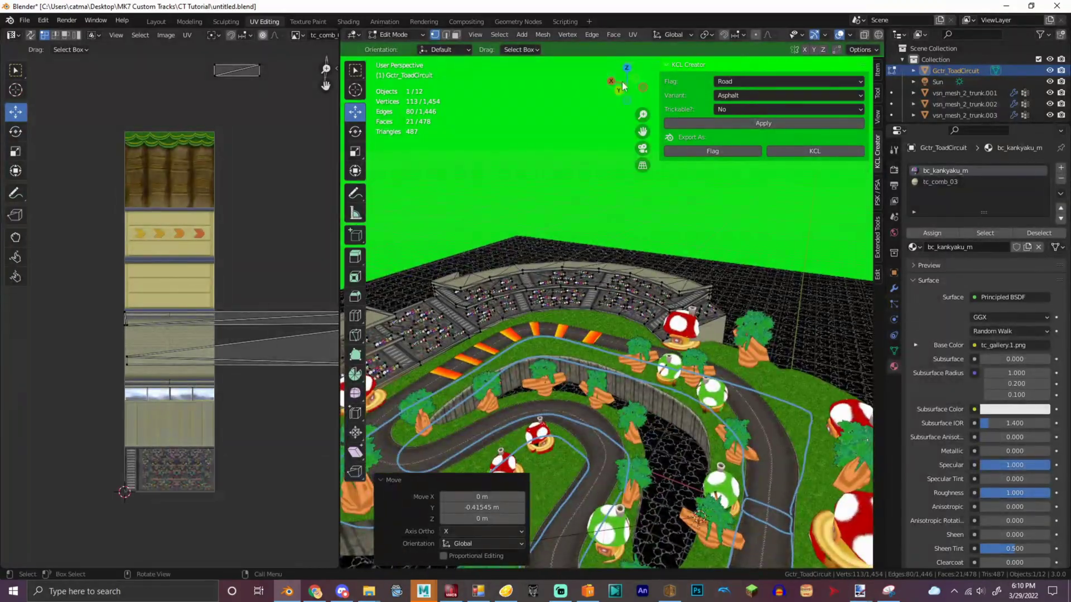
pyautogui.moveTo(626, 85); pyautogui.dragTo(662, 130)
pyautogui.click(394, 35)
pyautogui.click(397, 47)
pyautogui.click(467, 97)
pyautogui.click(394, 34)
pyautogui.click(396, 59)
pyautogui.click(864, 35)
pyautogui.moveTo(601, 234); pyautogui.dragTo(750, 397)
pyautogui.rightClick(783, 433)
pyautogui.click(783, 432)
pyautogui.click(864, 35)
# Select the Sun in Object Mode, switch to rendered shading and rotate the light freely by about -32° and 39°.
pyautogui.moveTo(628, 84); pyautogui.dragTo(627, 37)
pyautogui.scroll(-4, 628, 84)
pyautogui.moveTo(628, 84); pyautogui.dragTo(523, 146)
pyautogui.click(393, 34)
pyautogui.click(393, 40)
pyautogui.click(470, 273)
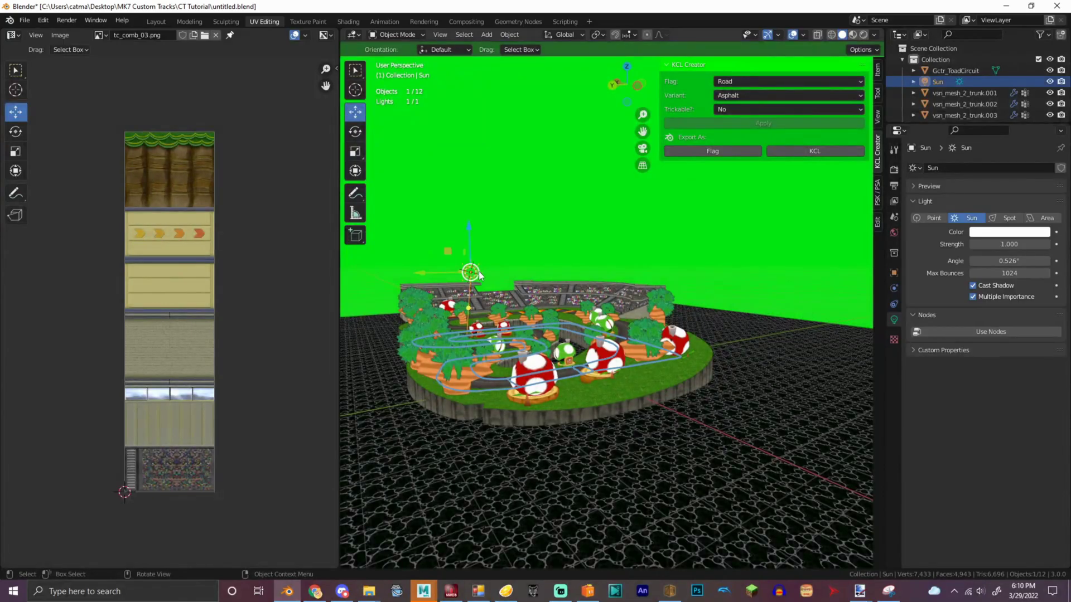
pyautogui.click(356, 134)
pyautogui.click(863, 35)
pyautogui.moveTo(448, 252); pyautogui.dragTo(486, 221)
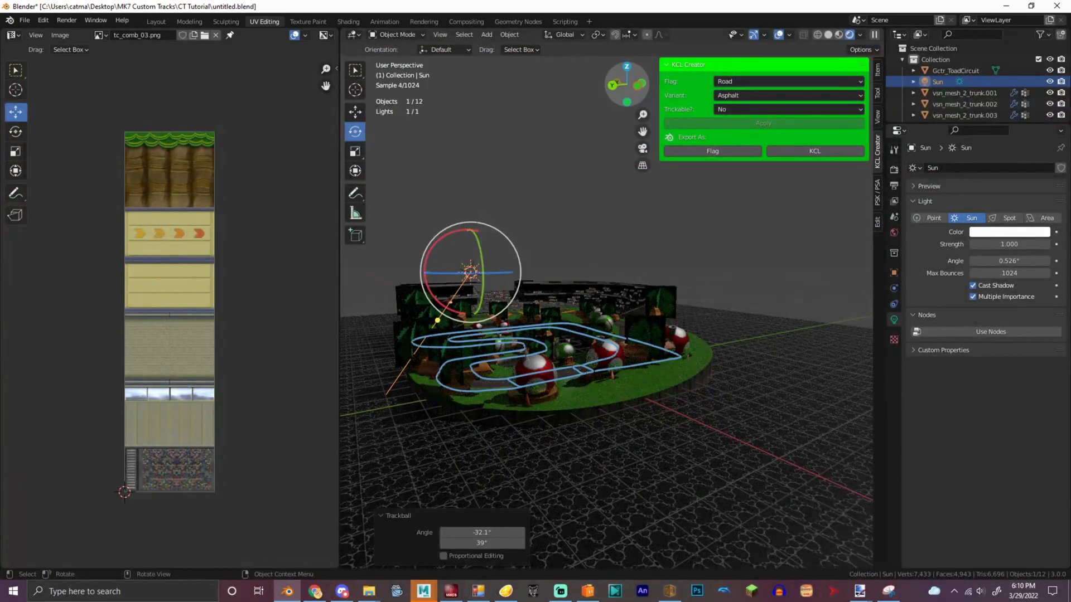
# Set the Sun's strength to 10 and move it about 4.5 m in X, -12.9 m in Y and 4.6 m in Z.
pyautogui.moveTo(644, 71); pyautogui.dragTo(630, 80)
pyautogui.moveTo(976, 244); pyautogui.dragTo(1029, 249)
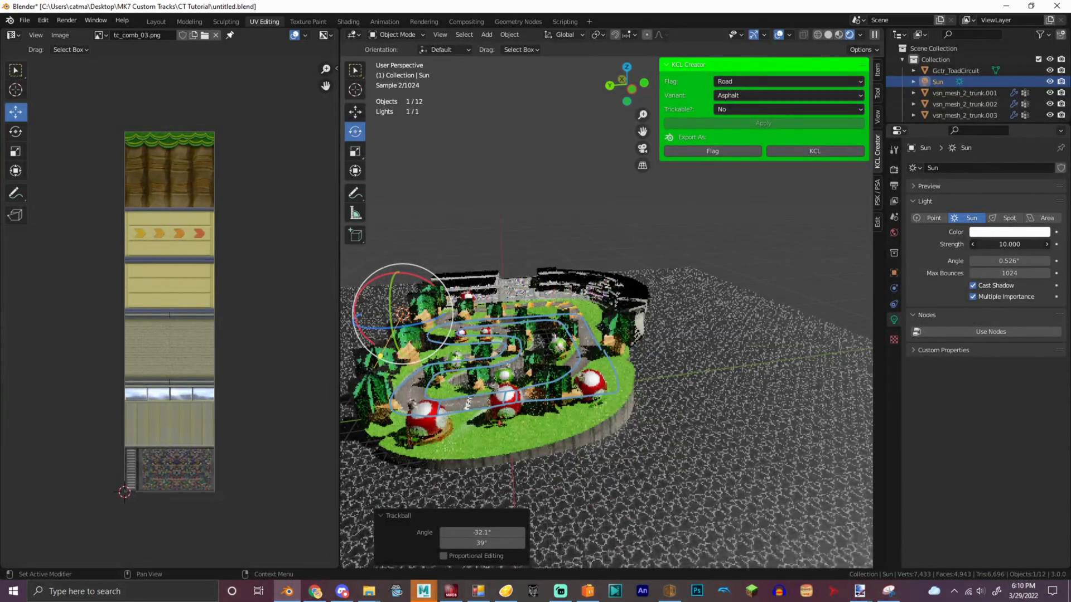
pyautogui.moveTo(627, 85); pyautogui.dragTo(411, 80)
pyautogui.click(355, 112)
pyautogui.moveTo(433, 320); pyautogui.dragTo(605, 247)
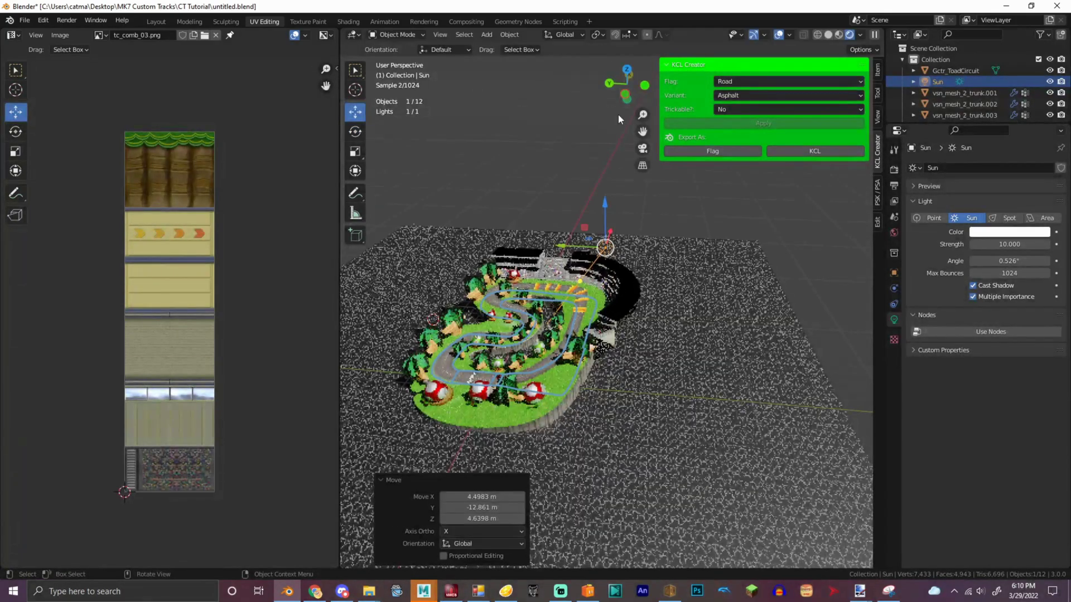
# Rotate the Sun about 53.7° around the Z axis.
pyautogui.moveTo(618, 116); pyautogui.dragTo(612, 244, button='middle')
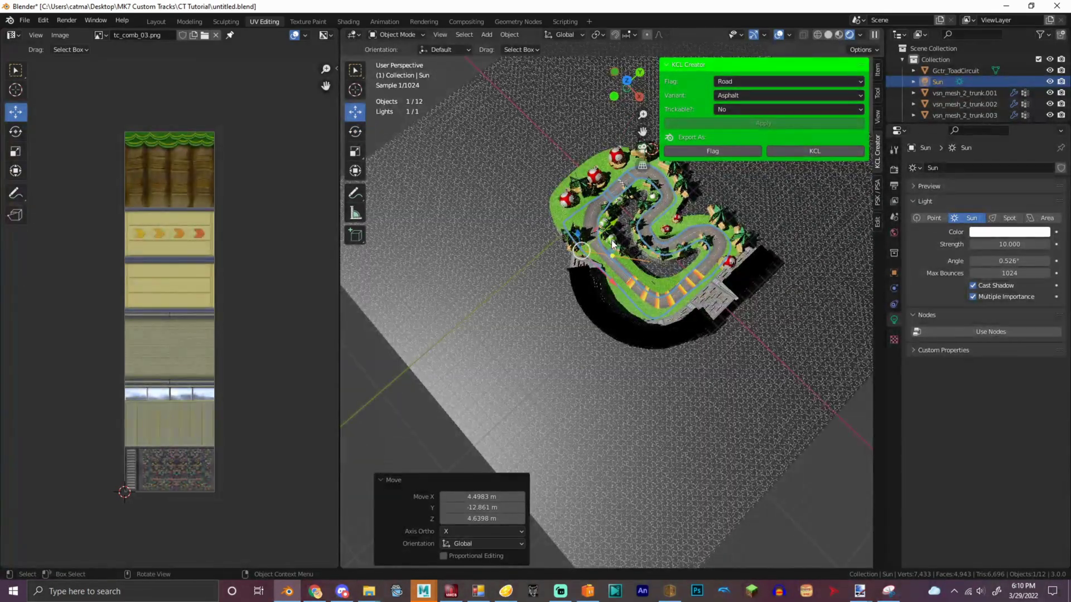
pyautogui.click(355, 132)
pyautogui.moveTo(581, 250); pyautogui.dragTo(682, 286)
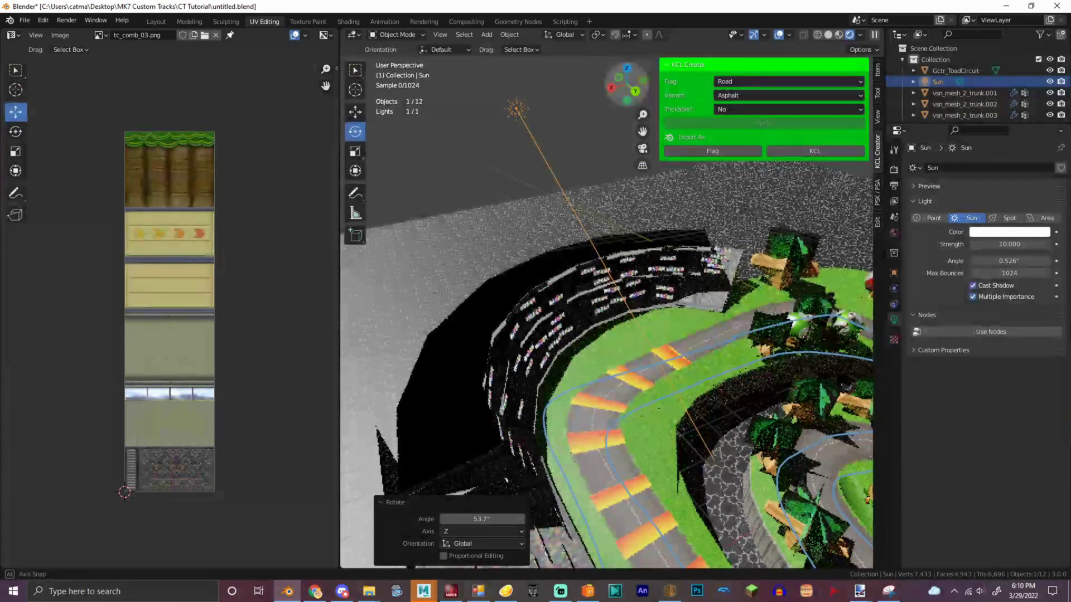
# Select the grandstand and all the track meshes, ending with vsn_mesh_2_trunk.012, and join them into one object.
pyautogui.moveTo(607, 151); pyautogui.dragTo(585, 117, button='middle')
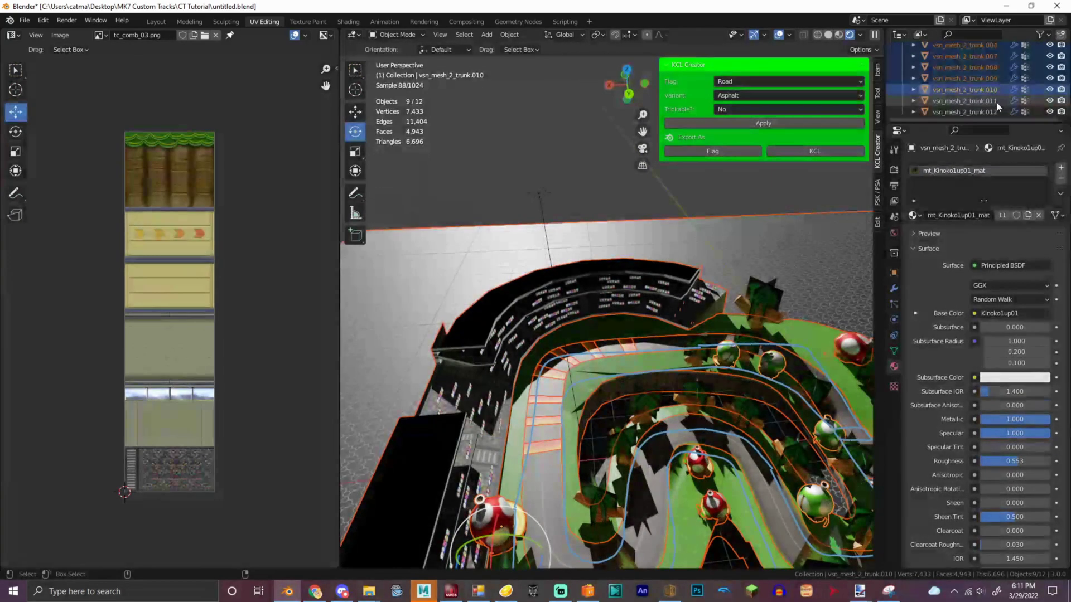
pyautogui.keyDown('ctrl'); pyautogui.click(996, 112); pyautogui.keyUp('ctrl')
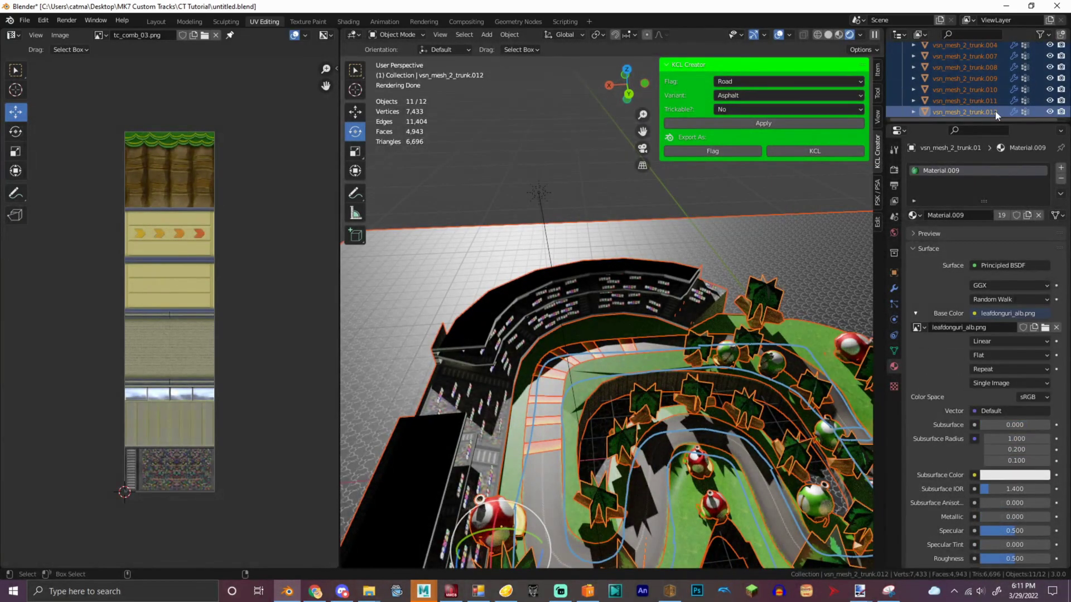
pyautogui.hotkey('ctrl', 'j')
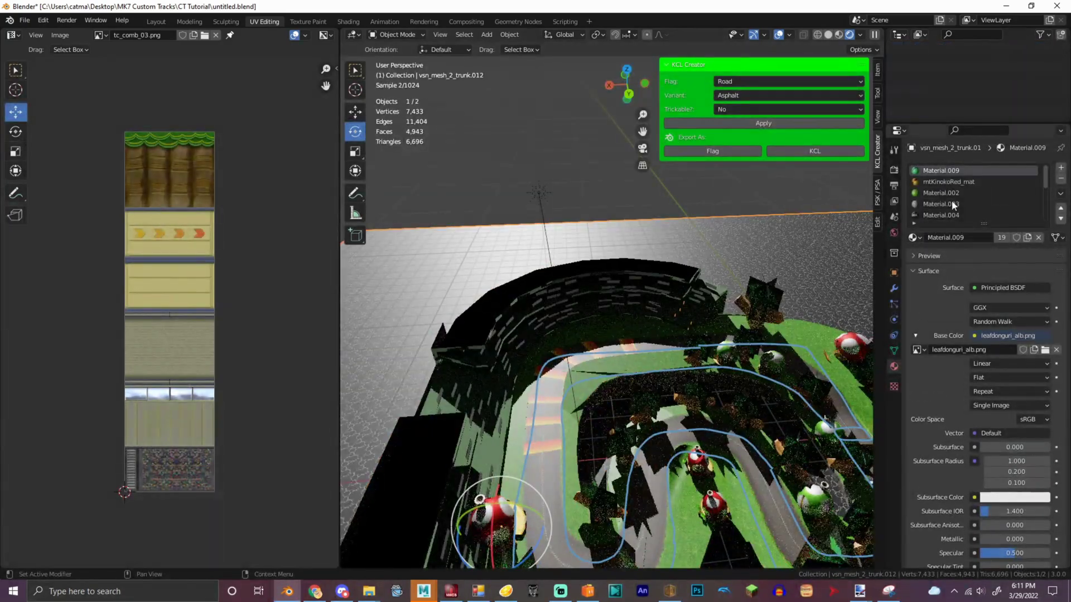
# Delete the joined mesh's UVMap.001 and add a second vertex color layer, set active for rendering.
pyautogui.click(894, 350)
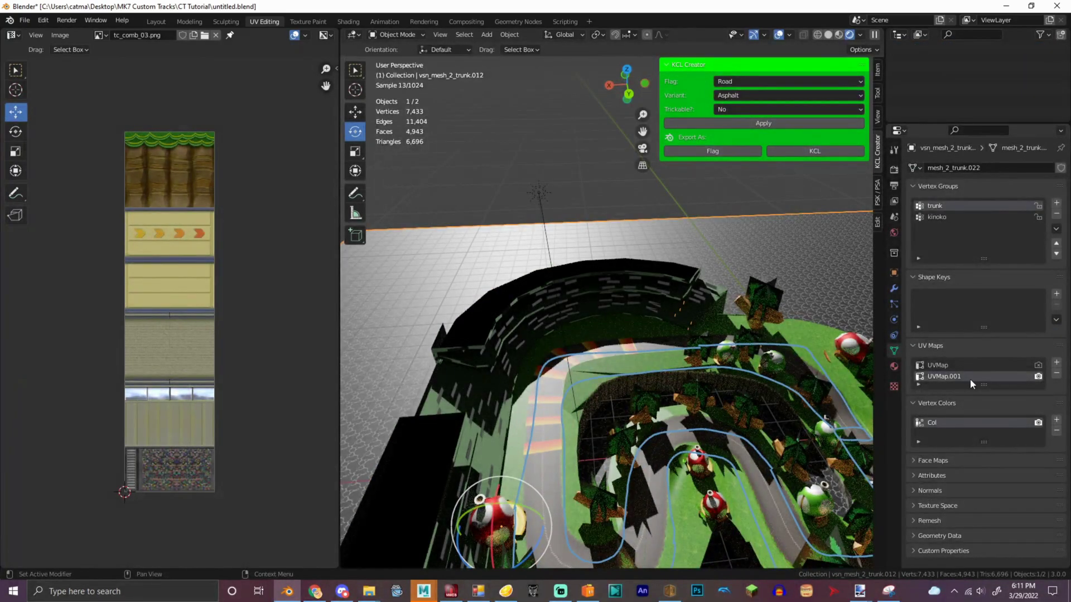
pyautogui.click(1056, 373)
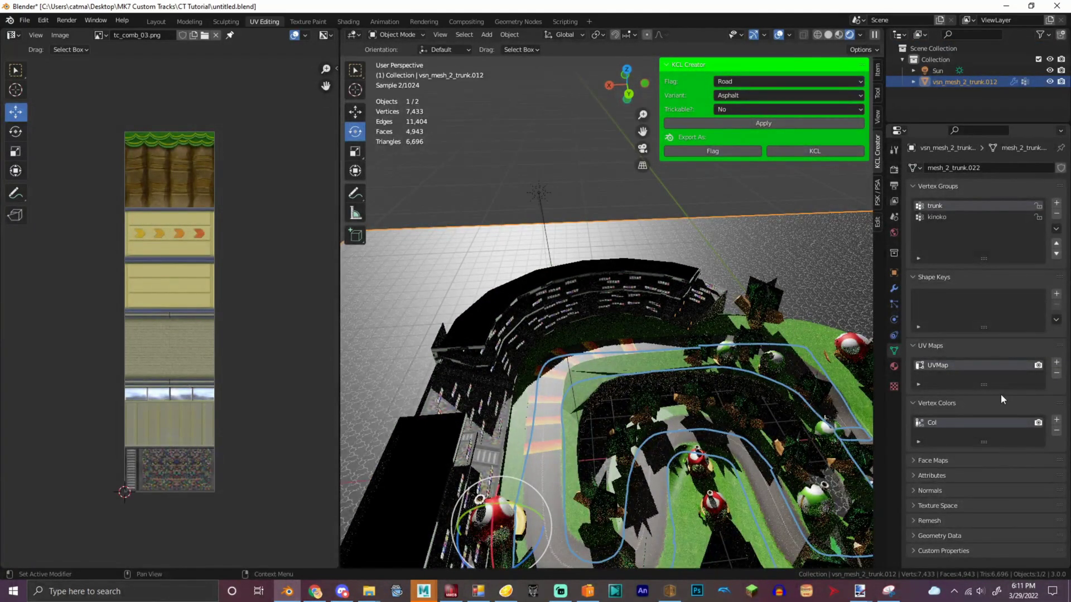
pyautogui.click(1056, 420)
pyautogui.click(1038, 433)
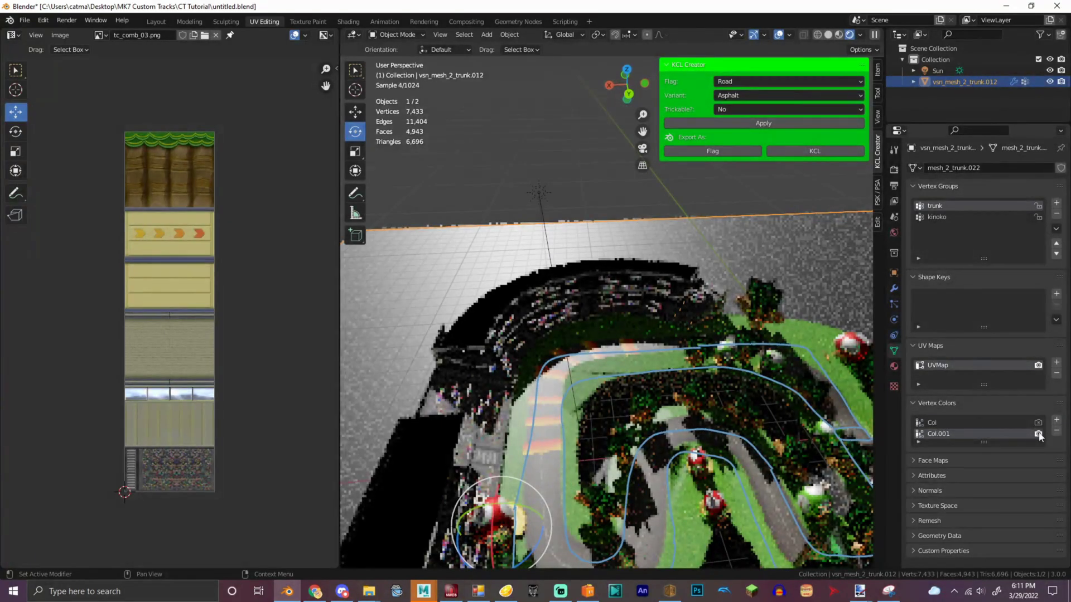
# Switch the joined mesh to Vertex Paint and bake Combined lighting with Vertex Colors as the target.
pyautogui.click(396, 35)
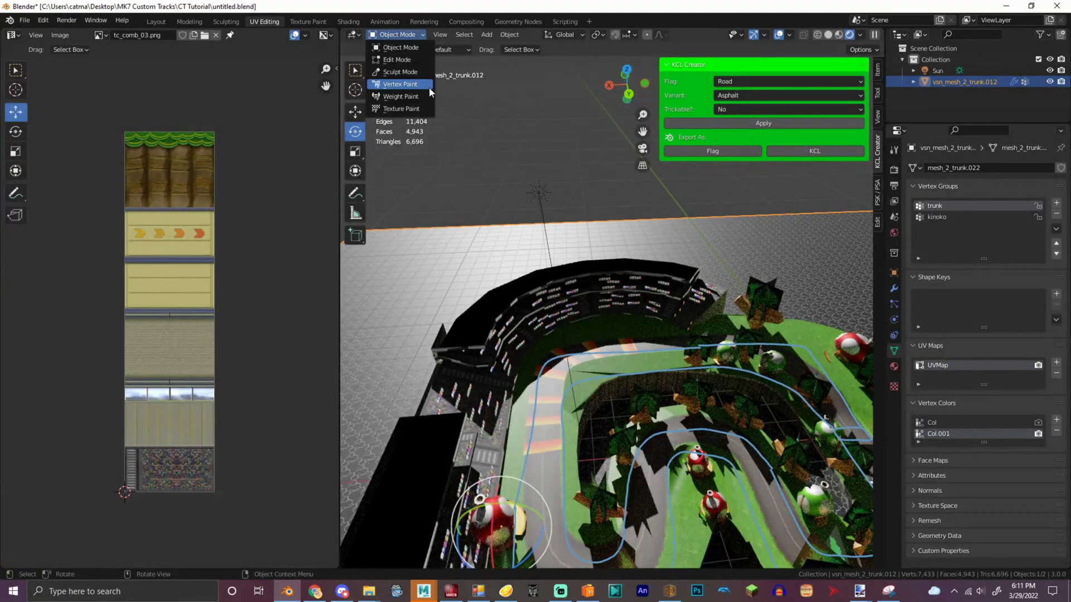
pyautogui.click(399, 85)
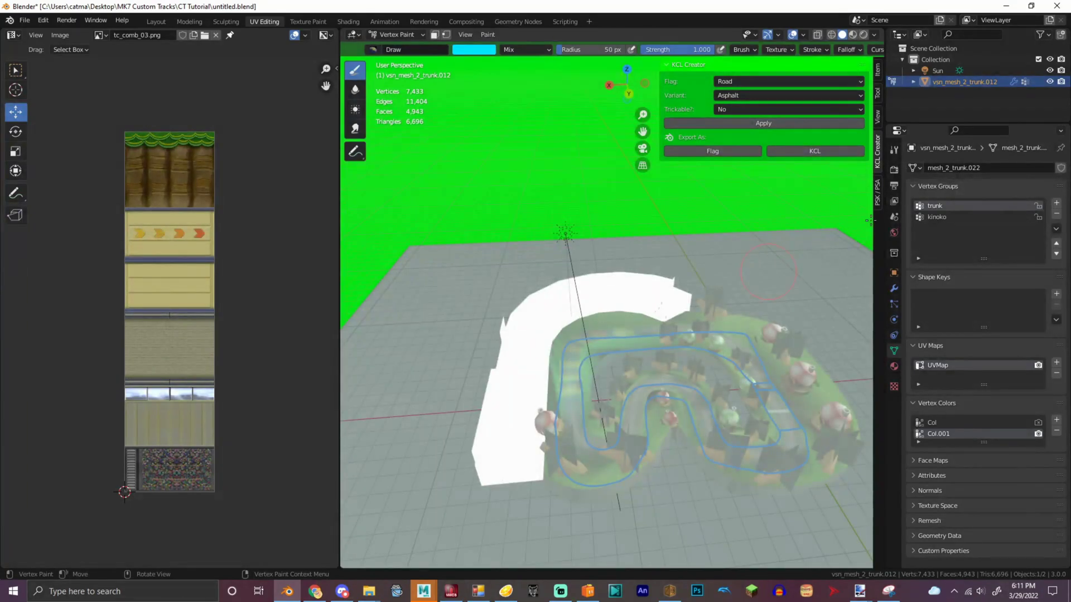
pyautogui.click(894, 170)
pyautogui.click(925, 515)
pyautogui.scroll(-8, 949, 446)
pyautogui.click(979, 342)
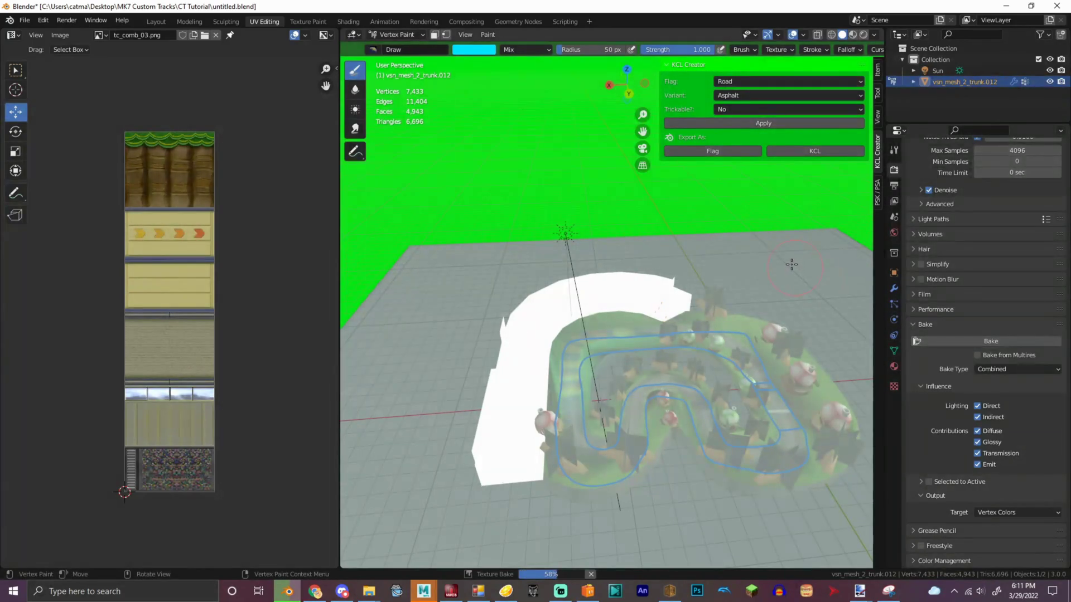
# Apply Smooth Vertex Colors to the baked lighting on the joined mesh.
pyautogui.scroll(3, 627, 85)
pyautogui.moveTo(627, 85)
pyautogui.mouseDown()
pyautogui.moveTo(631, 55)
pyautogui.moveTo(638, 60)
pyautogui.mouseUp()
pyautogui.scroll(3, 638, 78)
pyautogui.click(489, 36)
pyautogui.click(516, 60)
# Apply Bright/Contrast to the joined mesh's baked vertex colors and set the brightness to 30.35.
pyautogui.moveTo(627, 84); pyautogui.dragTo(623, 90)
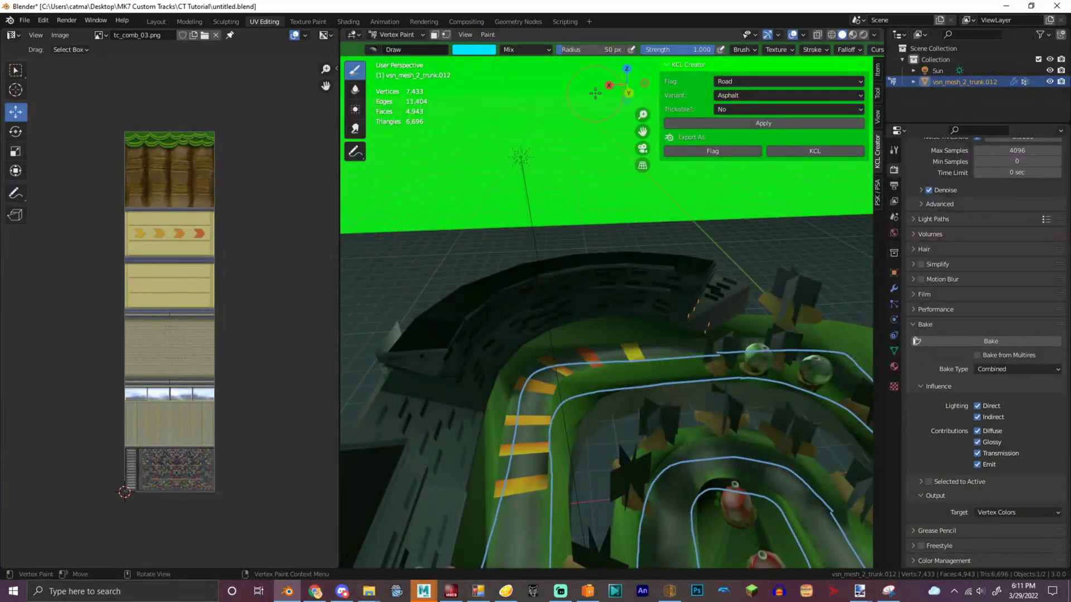
pyautogui.click(487, 34)
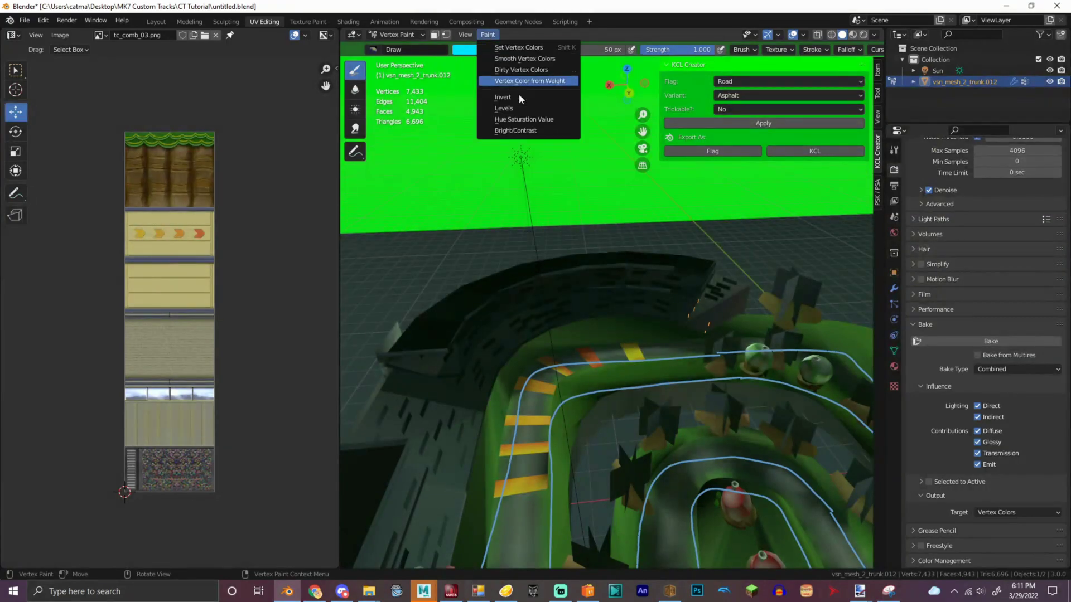
pyautogui.click(524, 133)
pyautogui.scroll(-5, 640, 111)
pyautogui.moveTo(631, 84); pyautogui.dragTo(577, 68)
pyautogui.scroll(5, 614, 161)
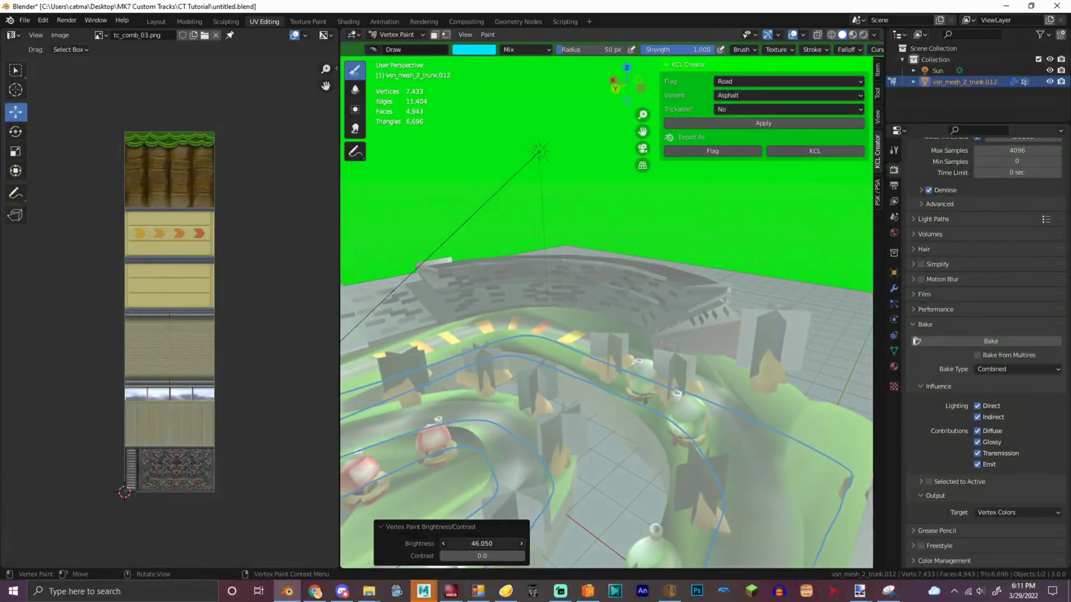
pyautogui.moveTo(482, 543); pyautogui.dragTo(463, 543)
# Examine the brightened lighting across the track, trees and grandstand from several angles and distances.
pyautogui.scroll(-5, 633, 96)
pyautogui.moveTo(633, 96); pyautogui.dragTo(610, 95)
pyautogui.scroll(5, 633, 92)
pyautogui.scroll(-7, 631, 89)
pyautogui.scroll(-4, 610, 95)
pyautogui.moveTo(621, 393); pyautogui.dragTo(626, 451, button='middle')
pyautogui.moveTo(633, 95); pyautogui.dragTo(661, 54)
pyautogui.scroll(4, 632, 96)
pyautogui.scroll(5, 632, 96)
pyautogui.moveTo(632, 96)
pyautogui.mouseDown()
pyautogui.moveTo(644, 75)
pyautogui.moveTo(642, 108)
pyautogui.mouseUp()
pyautogui.scroll(-4, 633, 96)
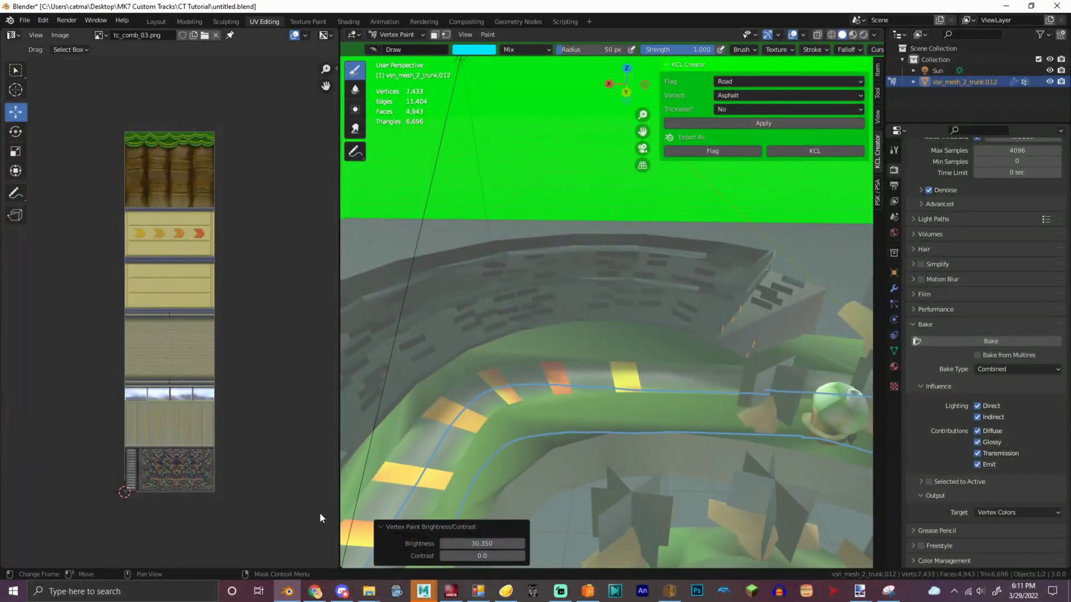
# Switch to File Explorer, close the Crystal Cove window, and create and open a folder named toad circuit in CT Tutorial.
pyautogui.moveTo(368, 590)
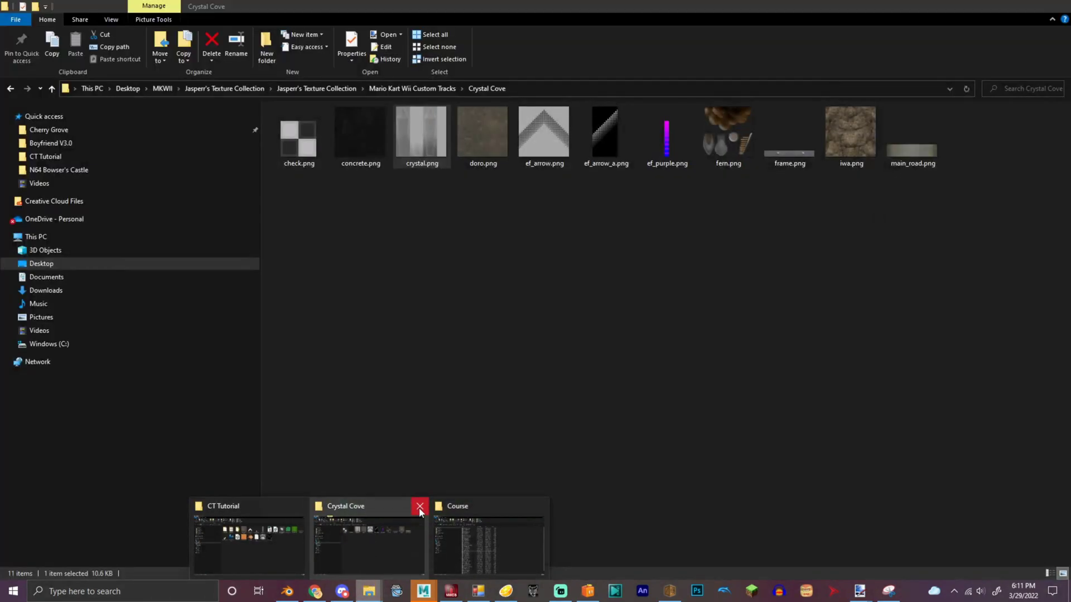
pyautogui.click(419, 506)
pyautogui.click(352, 542)
pyautogui.rightClick(451, 282)
pyautogui.moveTo(499, 446)
pyautogui.click(627, 279)
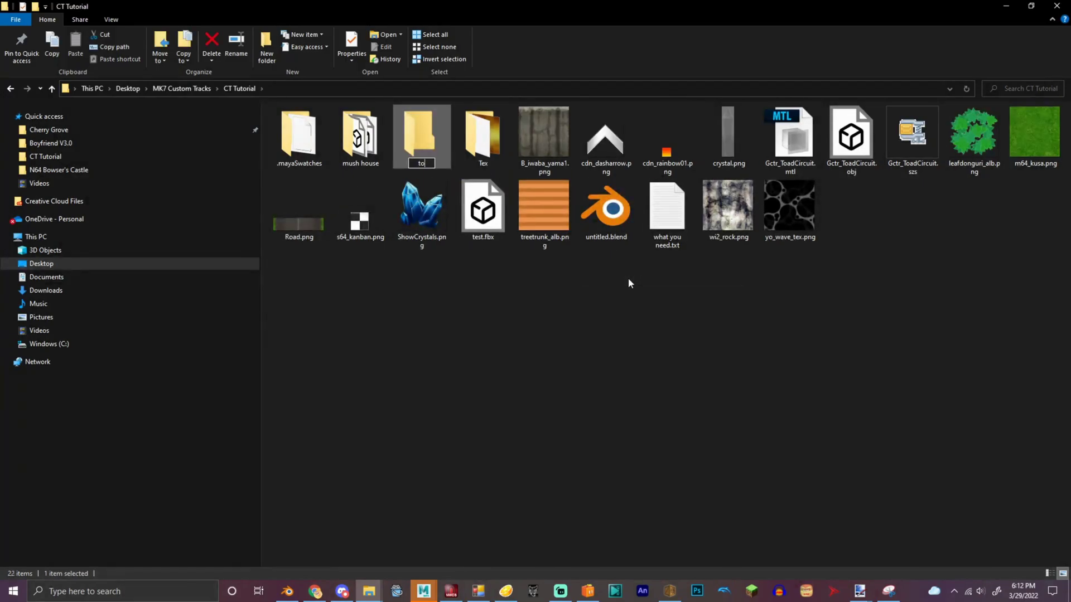
pyautogui.press('Return')
pyautogui.press('Return')
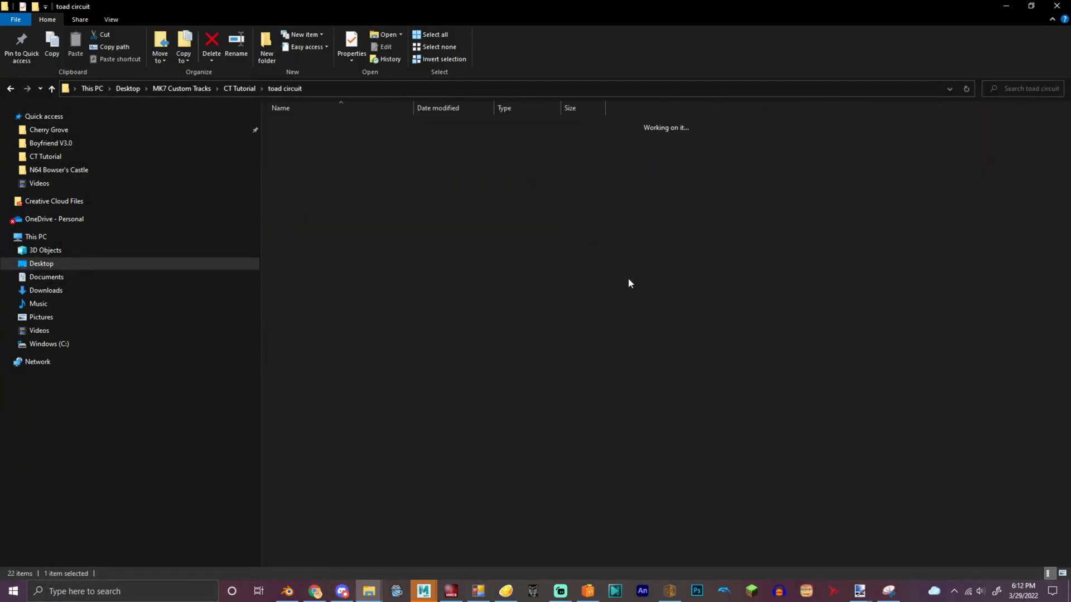
# Switch to NintendoWare CreativeStudio and exit it, confirming the exit.
pyautogui.click(385, 88)
pyautogui.click(490, 494)
pyautogui.click(460, 589)
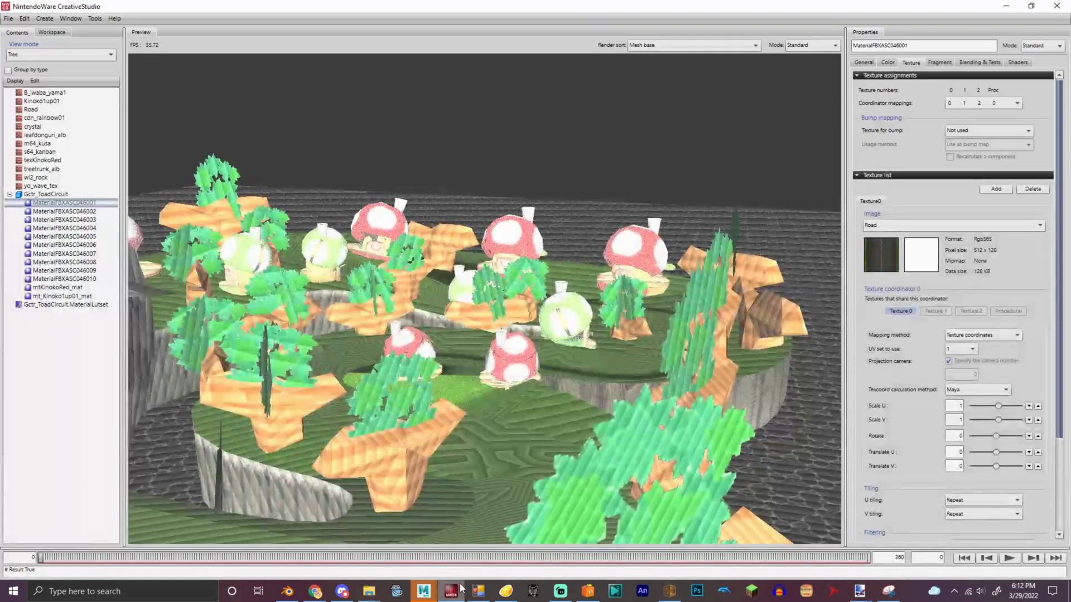
pyautogui.click(1057, 5)
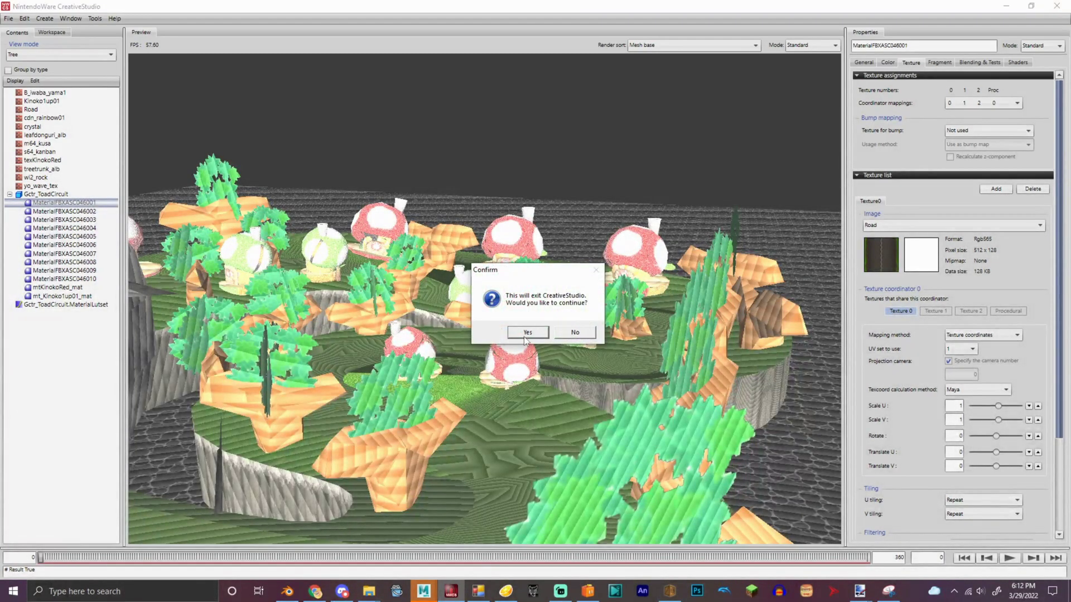
pyautogui.click(525, 334)
# In Every File Explorer, close the open model and export Gctr_ToadCircuit.bcmdl from the SZS archive to the toad circuit folder.
pyautogui.click(480, 592)
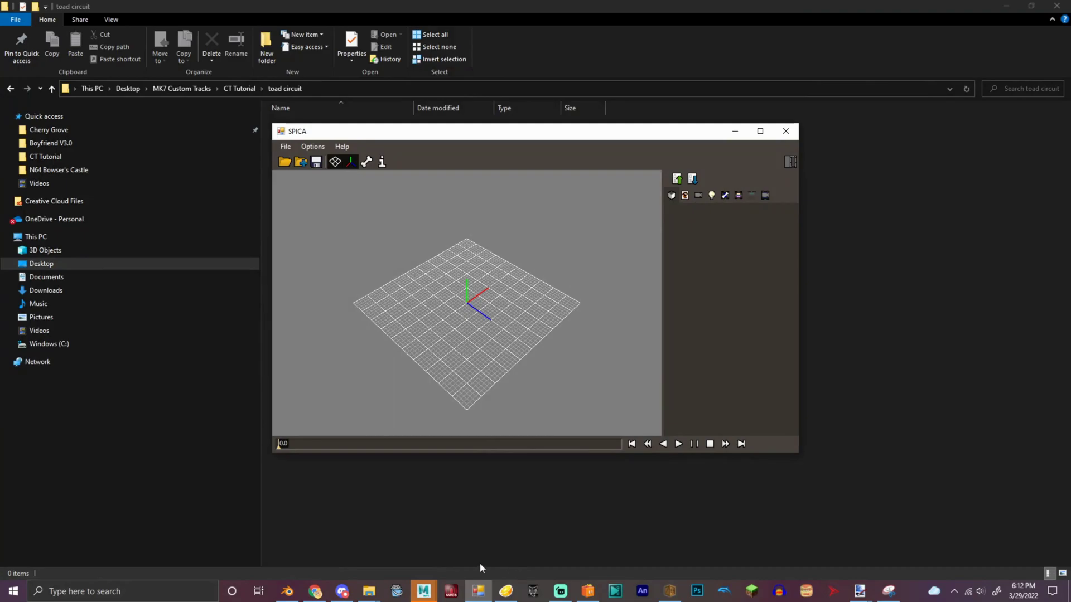
pyautogui.click(368, 597)
pyautogui.click(587, 591)
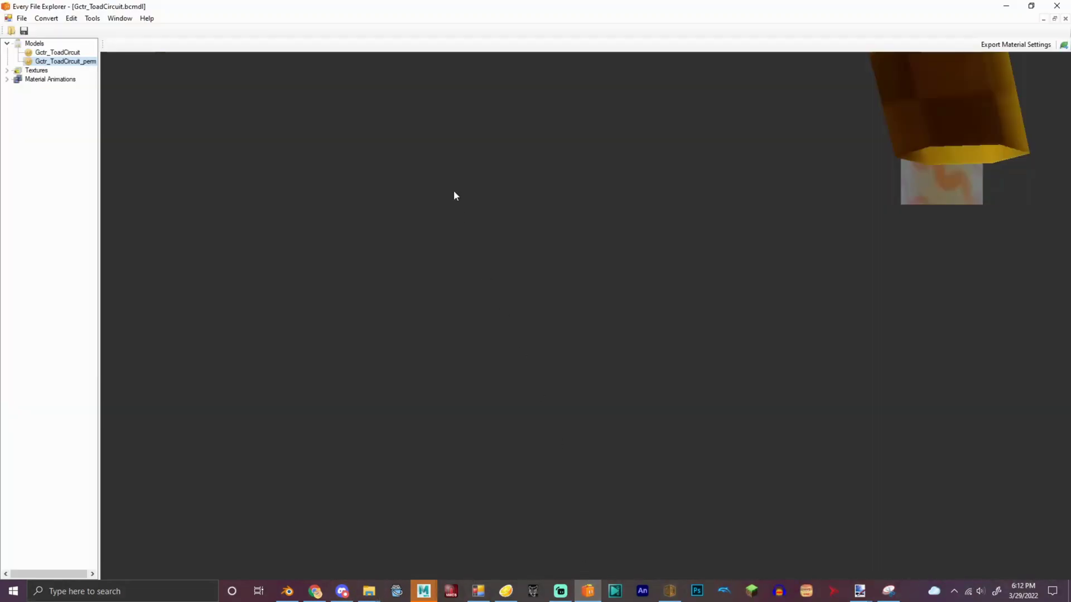
pyautogui.click(1065, 19)
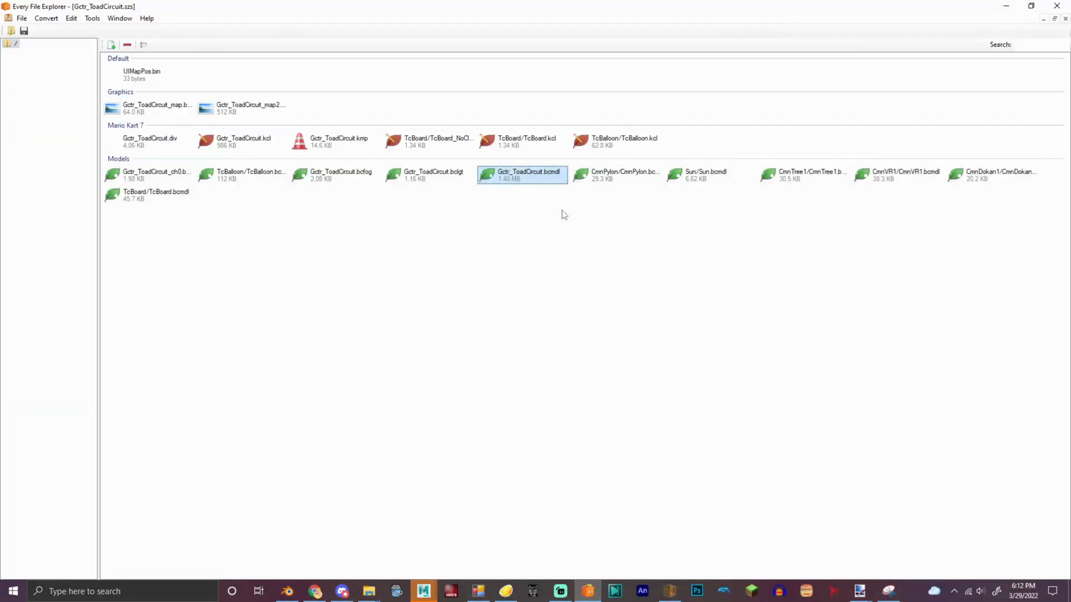
pyautogui.click(548, 190)
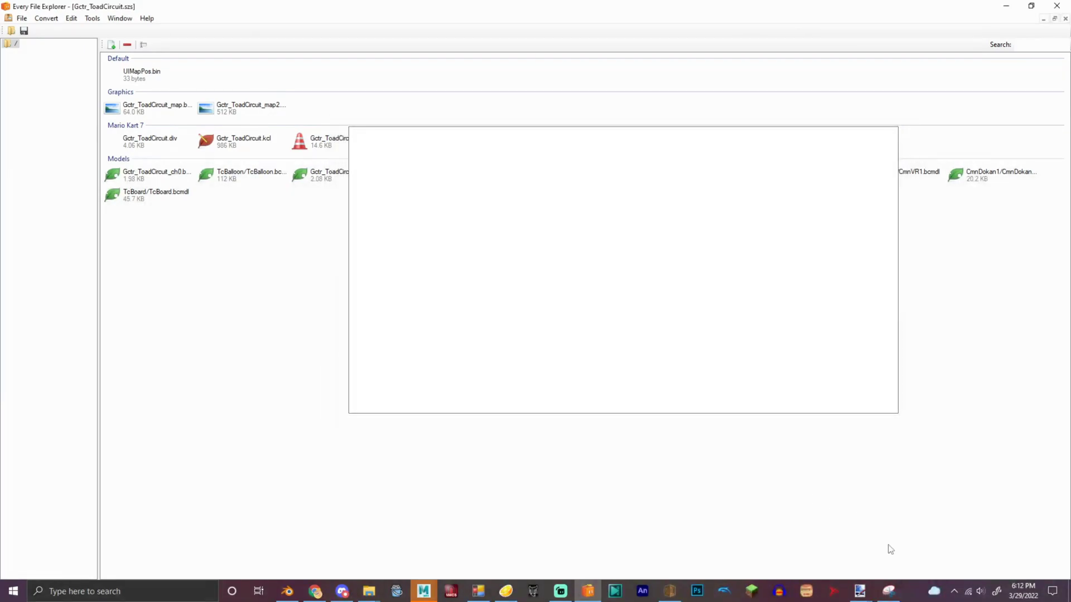
# Find SPICA.WinForms.exe through the Windows search for "spica" and launch it.
pyautogui.click(137, 596)
pyautogui.write('spica')
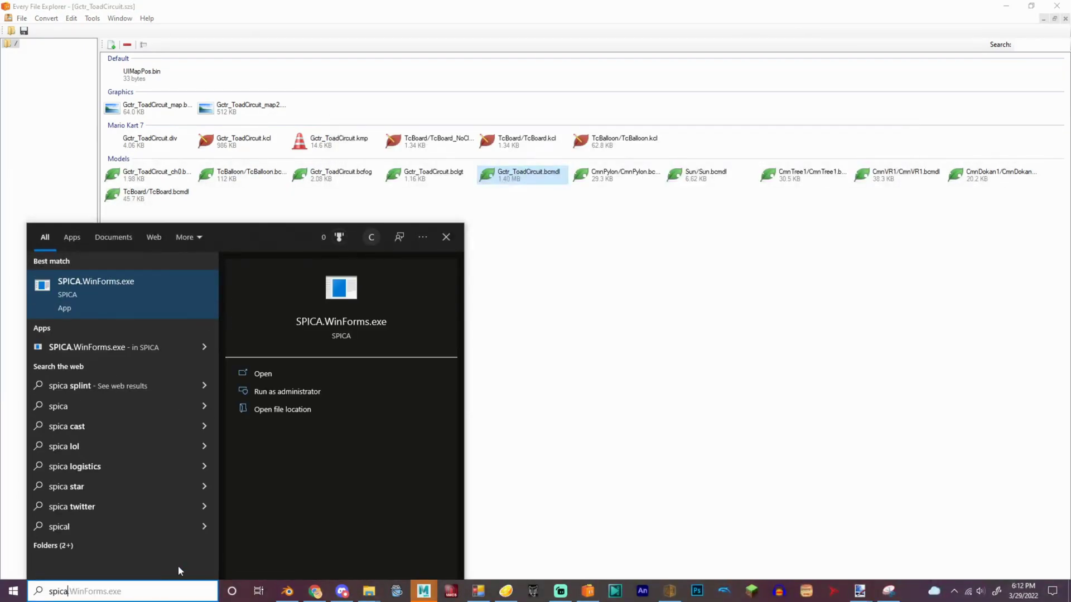
pyautogui.click(106, 293)
# Return to the toad circuit folder in File Explorer, select Gctr_ToadCircuit.bcmdl and copy the folder path.
pyautogui.click(356, 592)
pyautogui.click(363, 592)
pyautogui.click(323, 541)
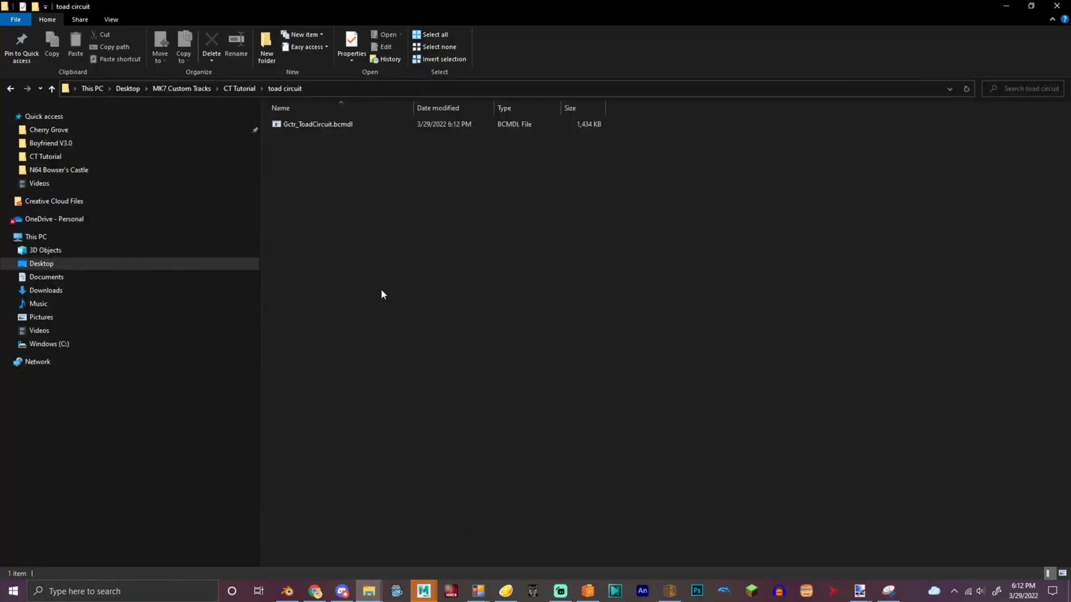
pyautogui.moveTo(322, 127); pyautogui.dragTo(864, 600)
pyautogui.hotkey('alt', 'd')
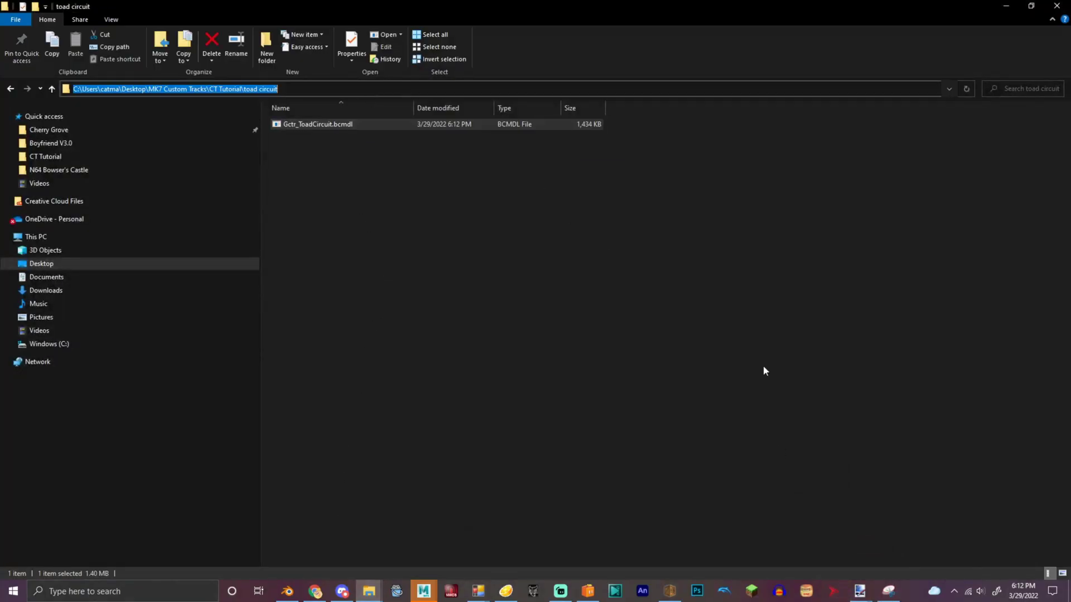
# Switch to SPICA and open Gctr_ToadCircuit.bcmdl from the toad circuit folder using the copied path.
pyautogui.moveTo(478, 591)
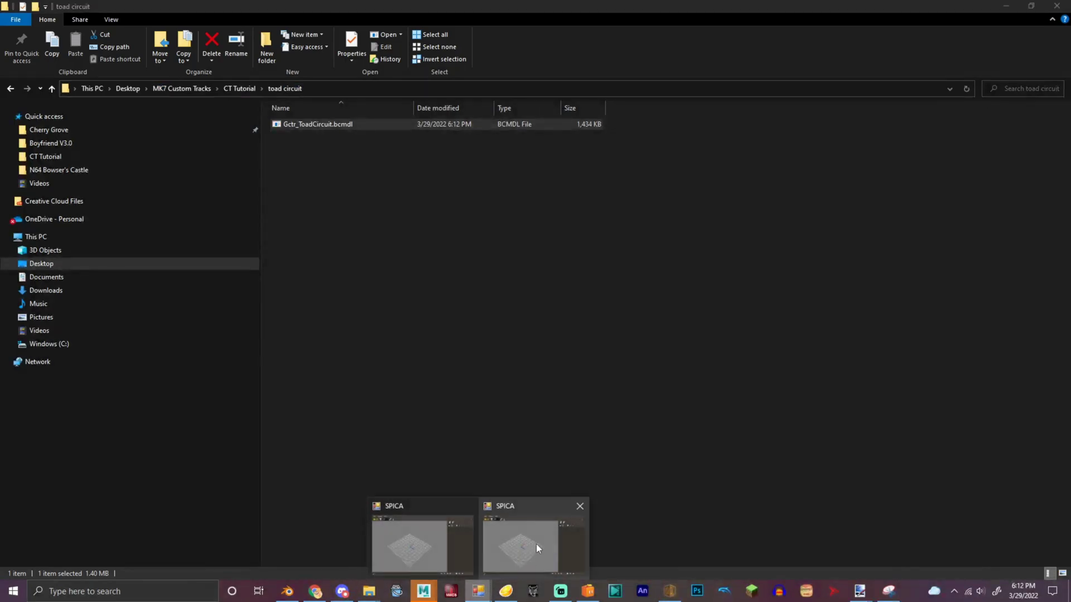
pyautogui.click(536, 544)
pyautogui.hotkey('ctrl', 'o')
pyautogui.click(591, 169)
pyautogui.write('C:\\Users\\users\\Desktop\\MK7 Custom Tracks\\CT Tutorial\\toad circuit')
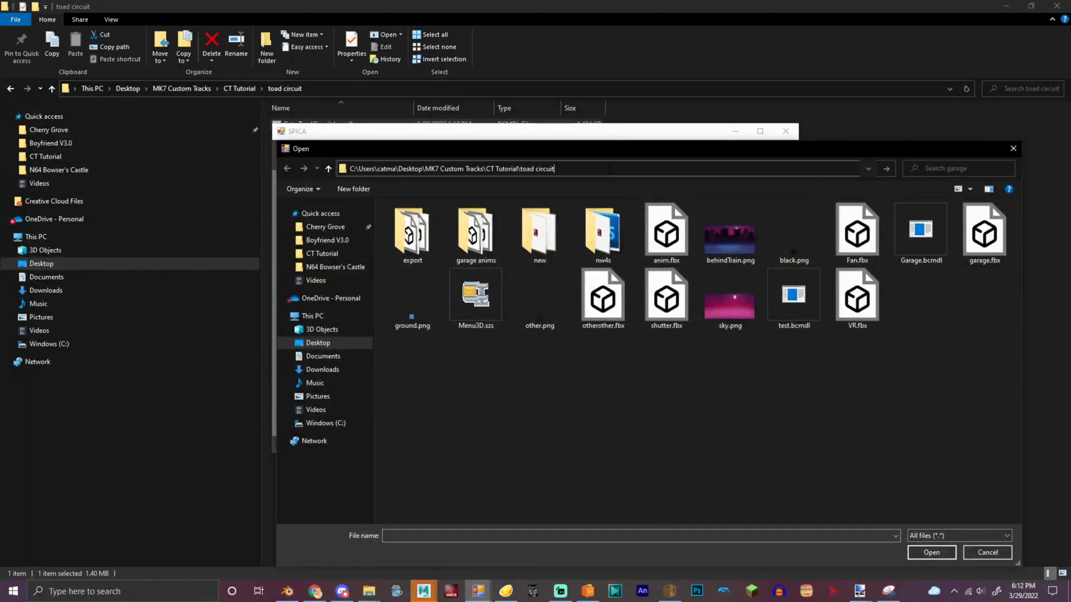
pyautogui.press('Return')
pyautogui.doubleClick(484, 222)
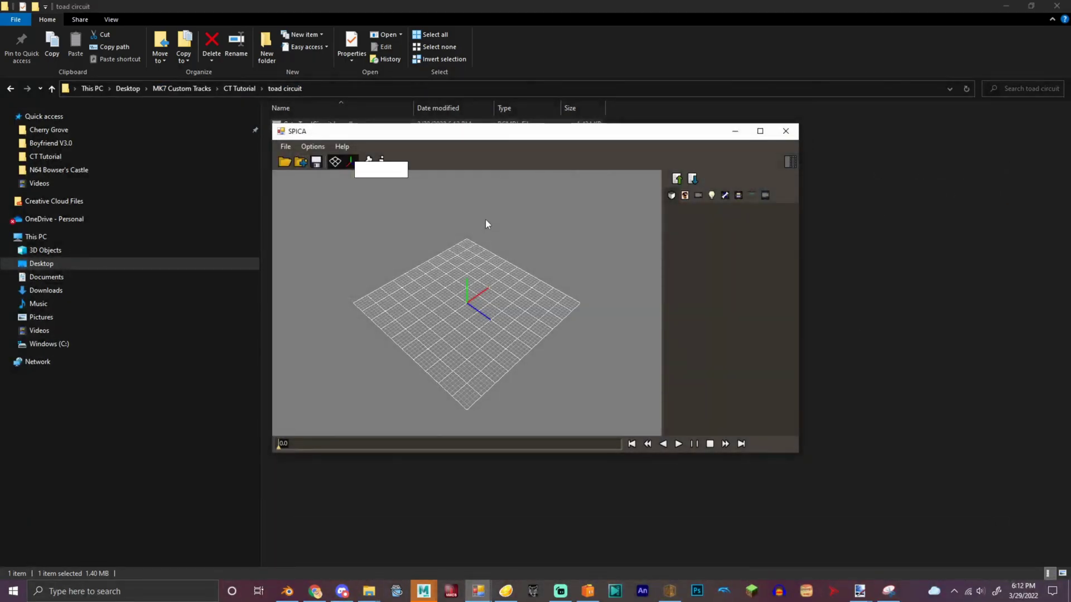
pyautogui.moveTo(382, 257); pyautogui.dragTo(490, 262)
pyautogui.scroll(8, 463, 322)
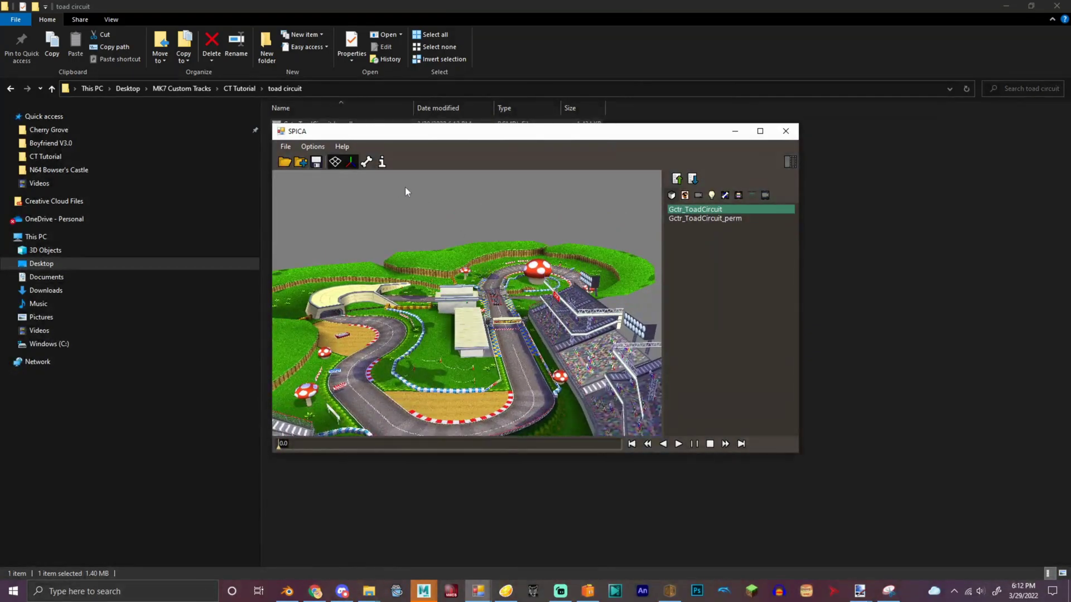
# Export Gctr_ToadCircuit as the COLLADA file Model.dae and Gctr_ToadCircuit_perm as a second one with 1 in its name.
pyautogui.click(316, 163)
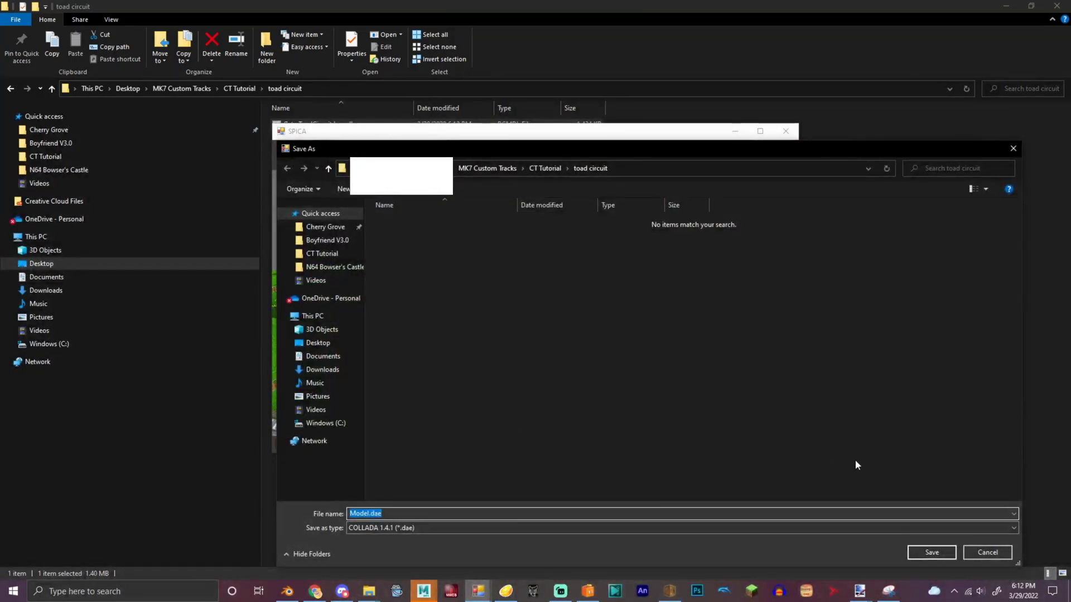
pyautogui.click(930, 553)
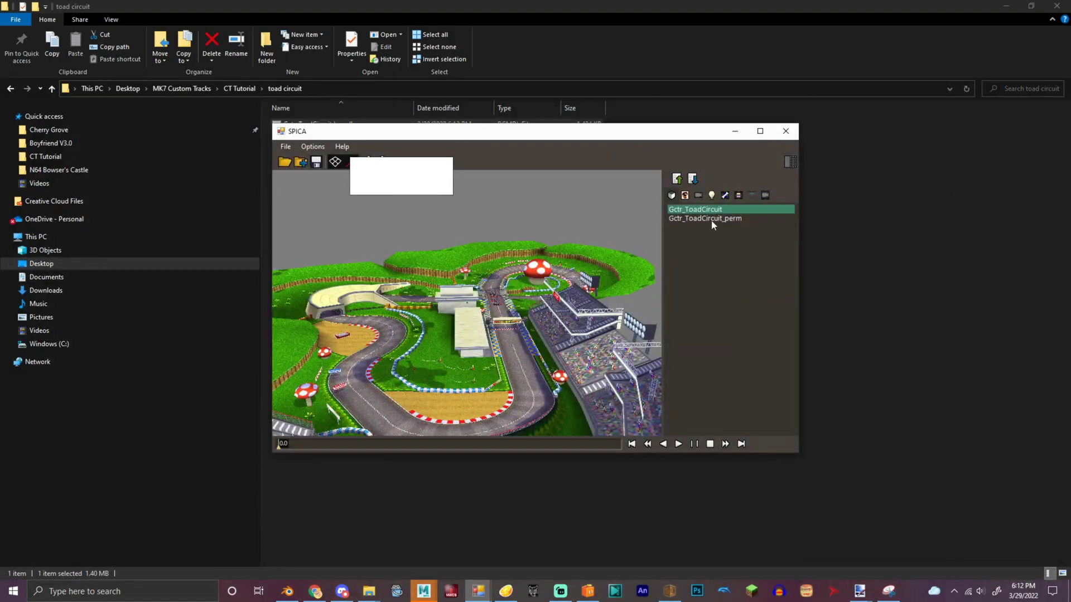
pyautogui.click(711, 219)
pyautogui.click(315, 162)
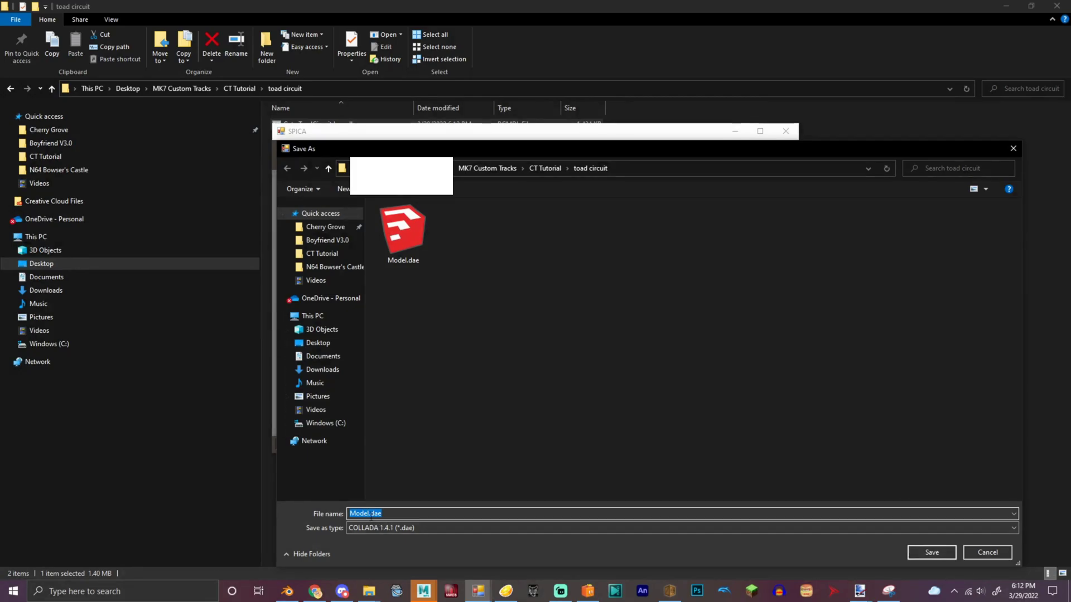
pyautogui.write('1')
pyautogui.press('Return')
# Switch back to Blender and save the project.
pyautogui.click(295, 589)
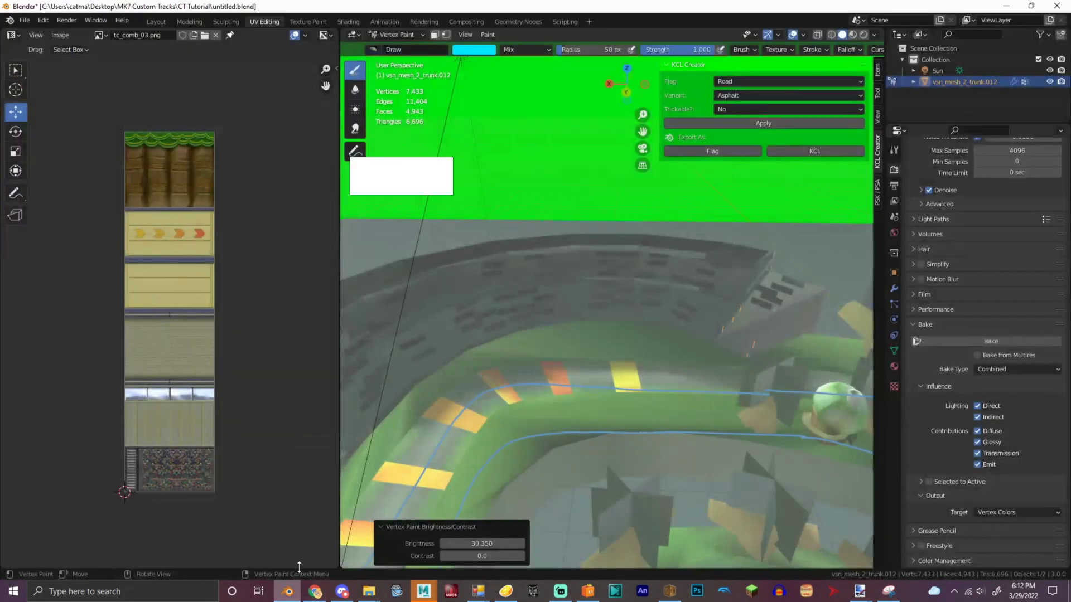
pyautogui.click(24, 20)
pyautogui.click(36, 117)
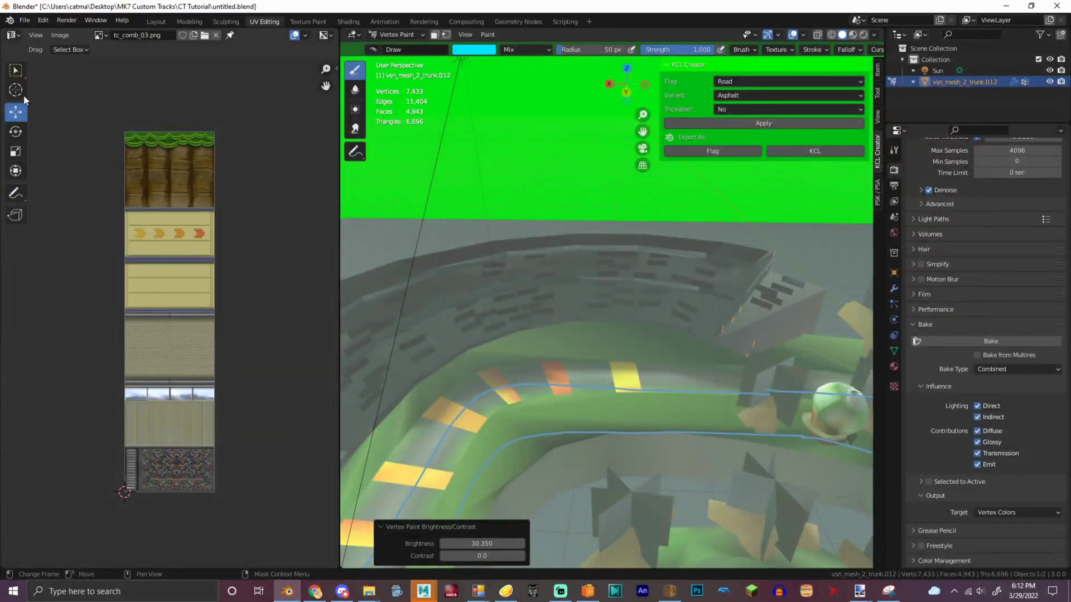
# Start an FBX import and browse to the toad circuit folder inside CT Tutorial.
pyautogui.click(25, 21)
pyautogui.moveTo(54, 163)
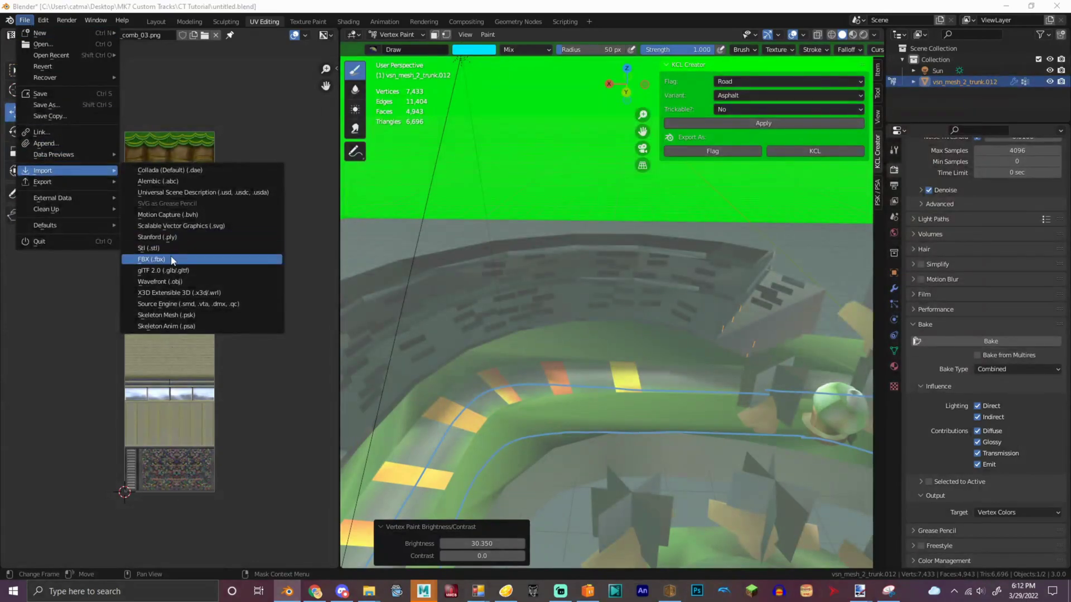
pyautogui.click(202, 239)
pyautogui.click(308, 373)
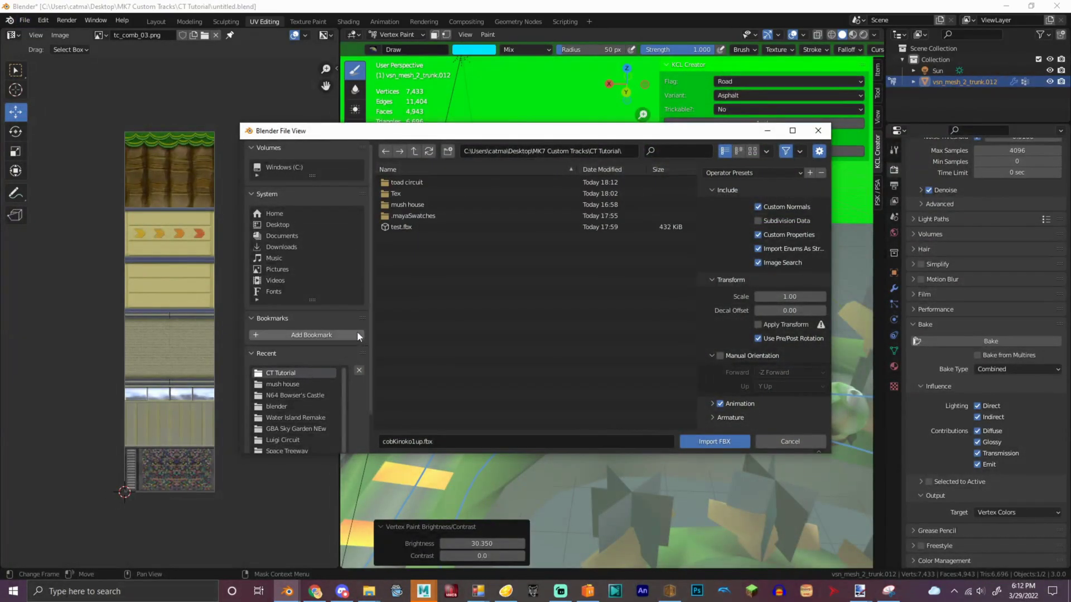
pyautogui.click(416, 182)
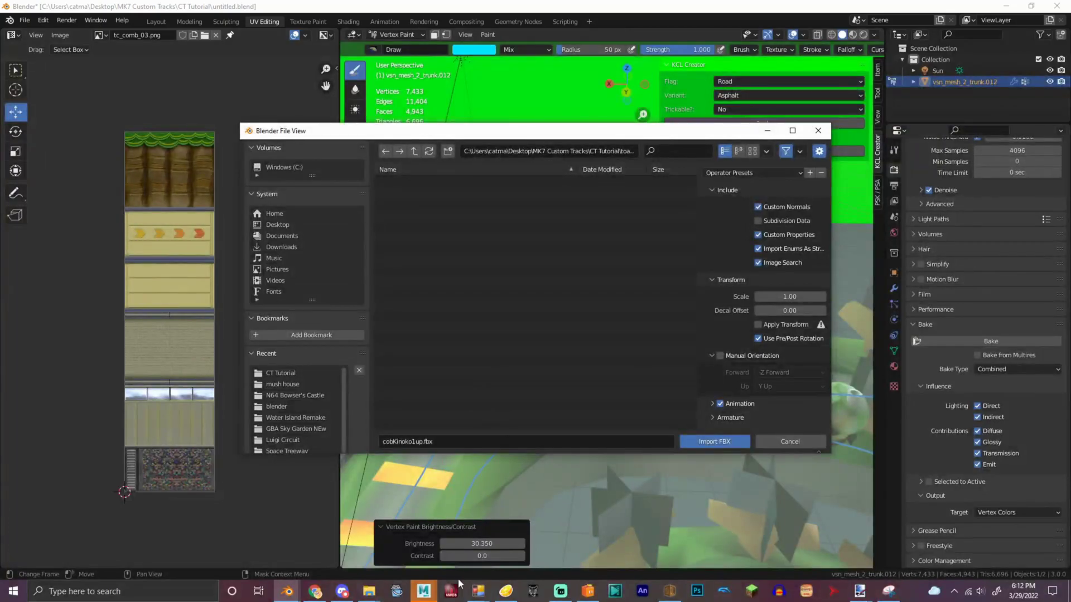
# Launch Autodesk FBX Converter and convert the exported COLLADA models in the toad circuit folder to FBX.
pyautogui.click(534, 592)
pyautogui.moveTo(533, 593); pyautogui.dragTo(409, 599)
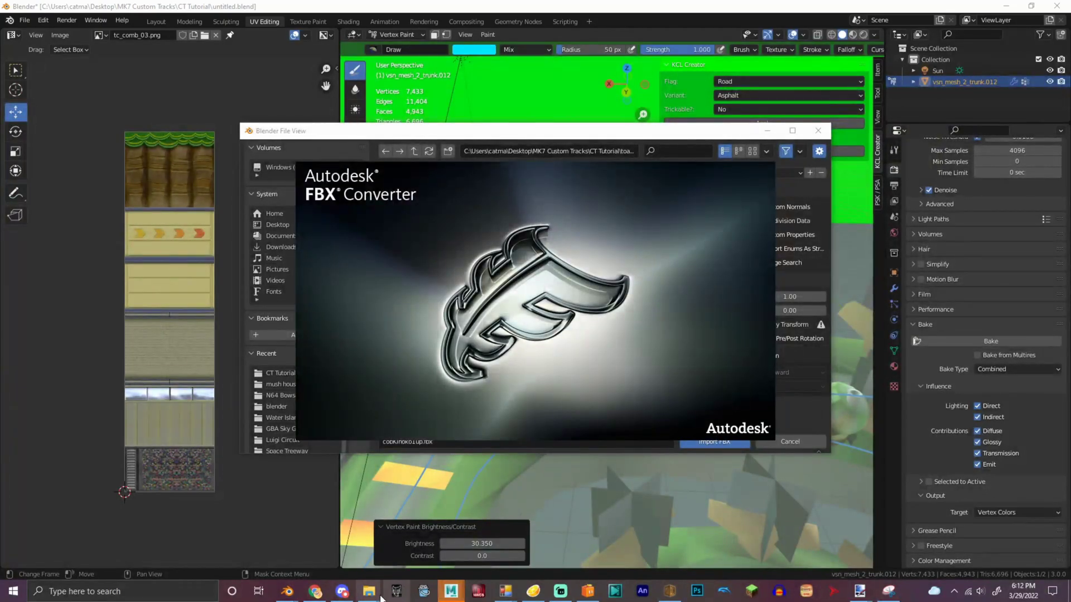
pyautogui.moveTo(371, 593)
pyautogui.click(335, 552)
pyautogui.moveTo(333, 193); pyautogui.dragTo(666, 339)
pyautogui.click(1024, 558)
# Return to Blender's file browser, select the converted FBX files in the toad circuit folder and import them.
pyautogui.click(280, 533)
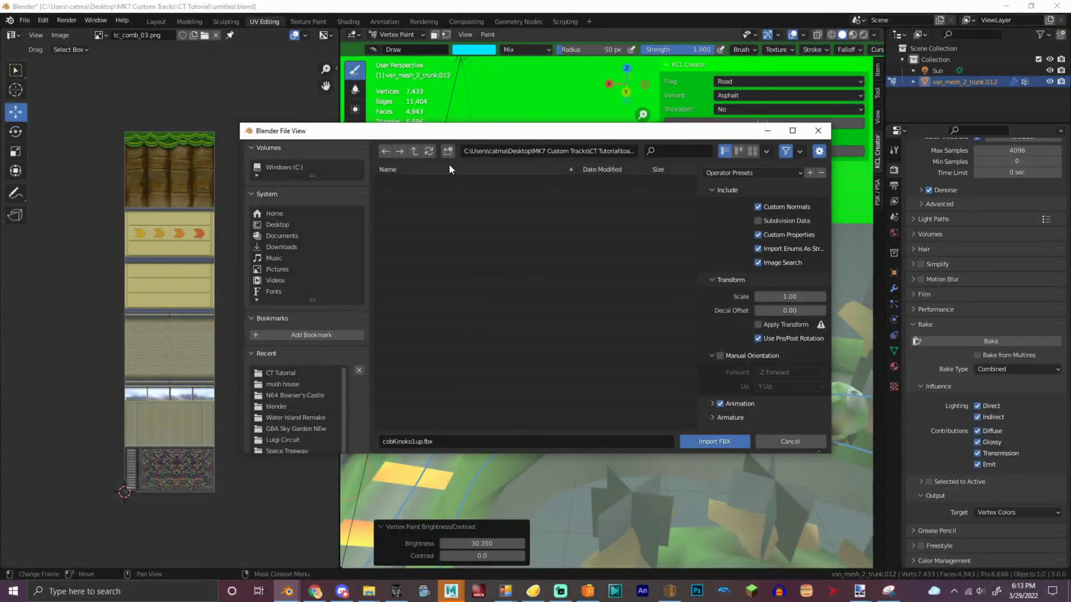
pyautogui.moveTo(428, 178); pyautogui.dragTo(534, 305)
pyautogui.click(730, 443)
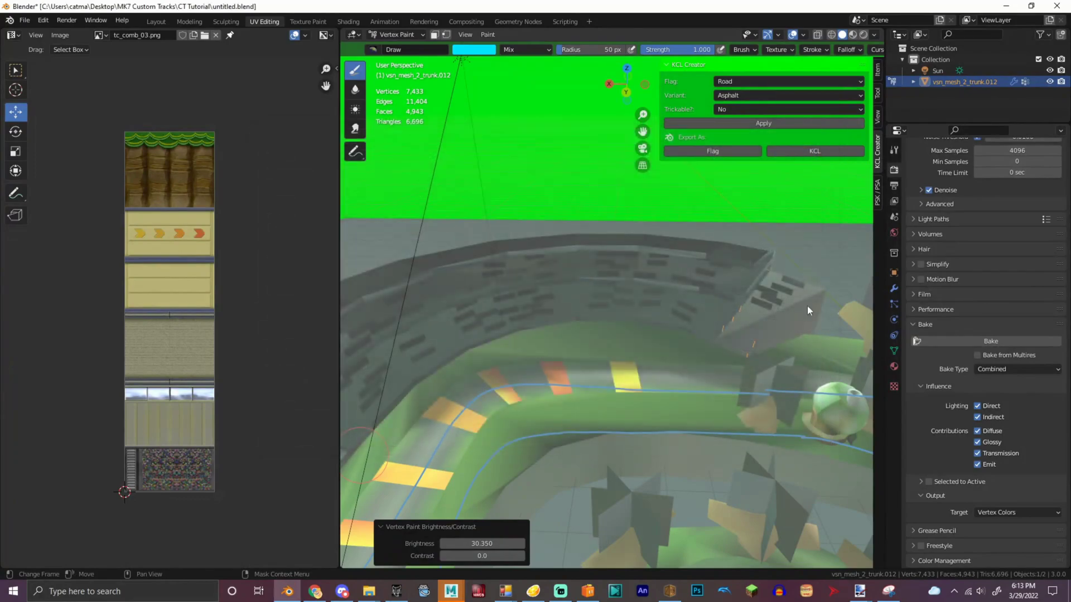
# Look through the imported Toad Circuit nodes in the outliner to locate the custom track mesh among them.
pyautogui.scroll(-15, 961, 94)
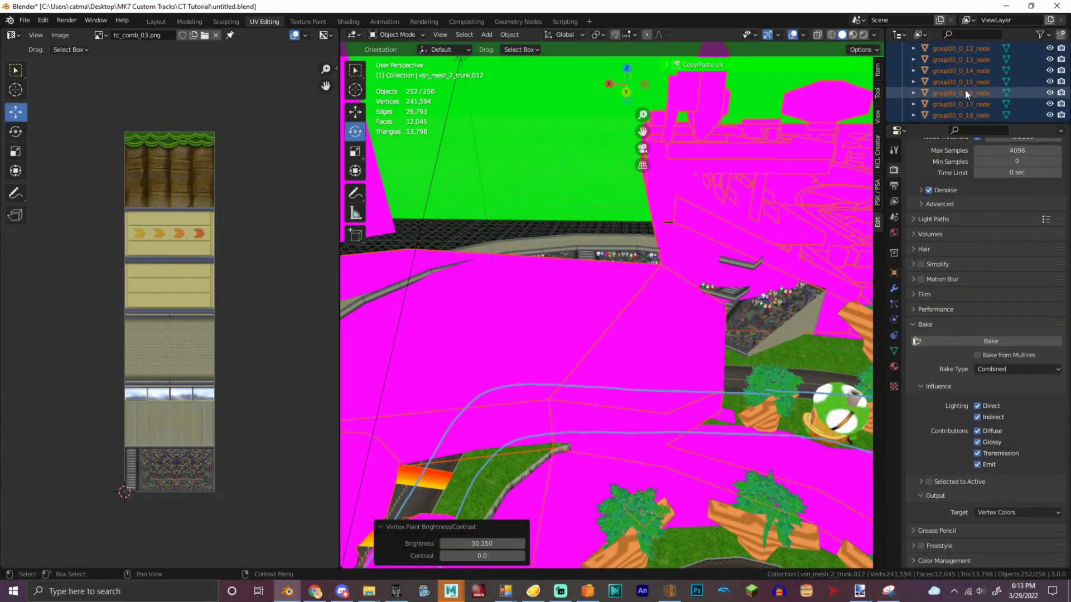
pyautogui.scroll(-8, 958, 108)
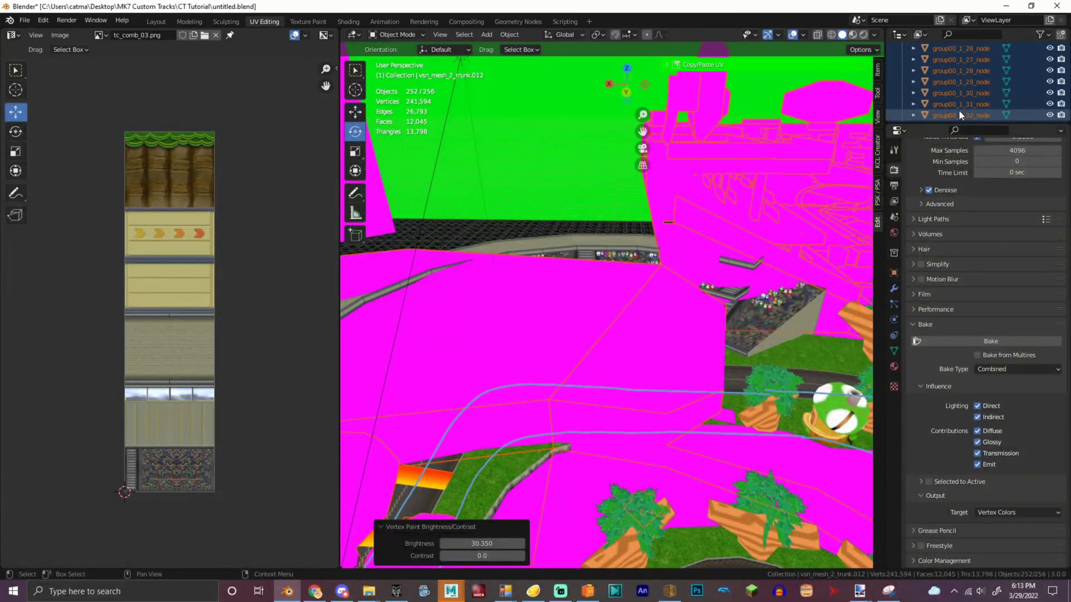
pyautogui.scroll(-20, 970, 81)
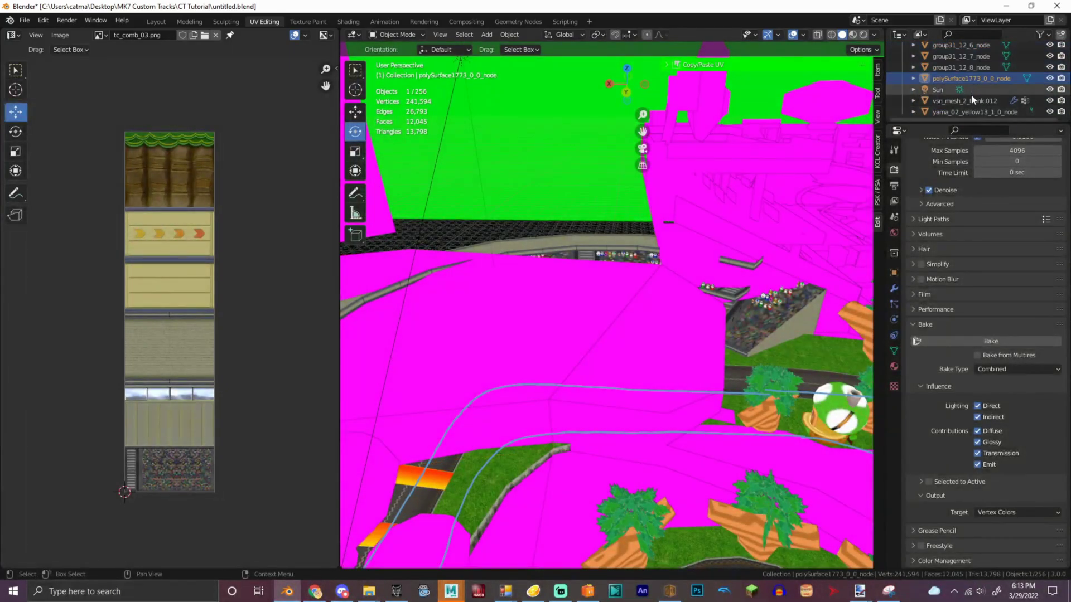
pyautogui.click(973, 110)
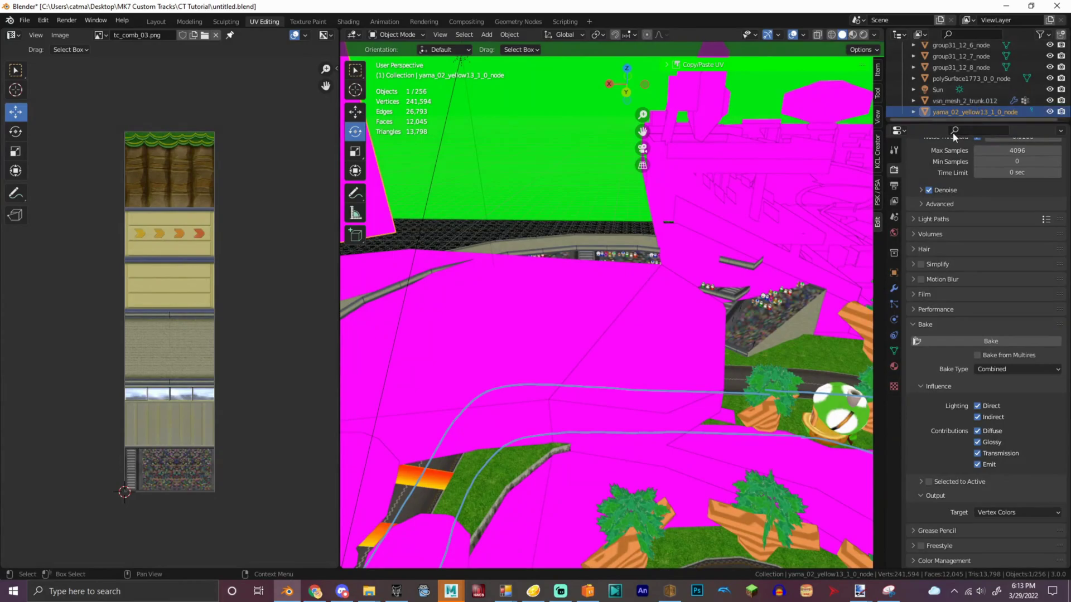
pyautogui.press('KP_Decimal')
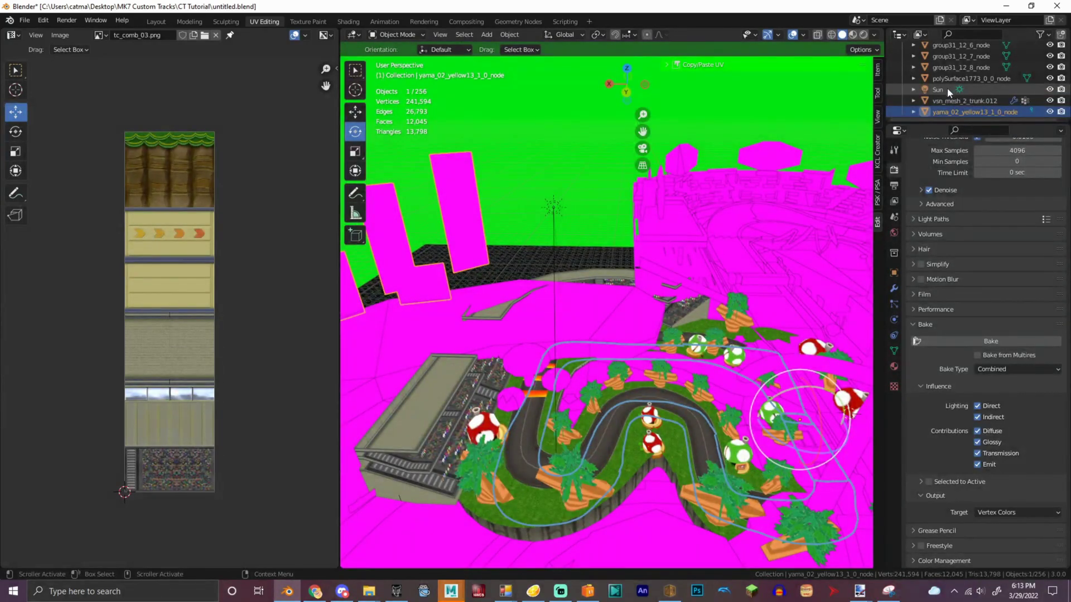
pyautogui.moveTo(1067, 106); pyautogui.dragTo(1067, 51)
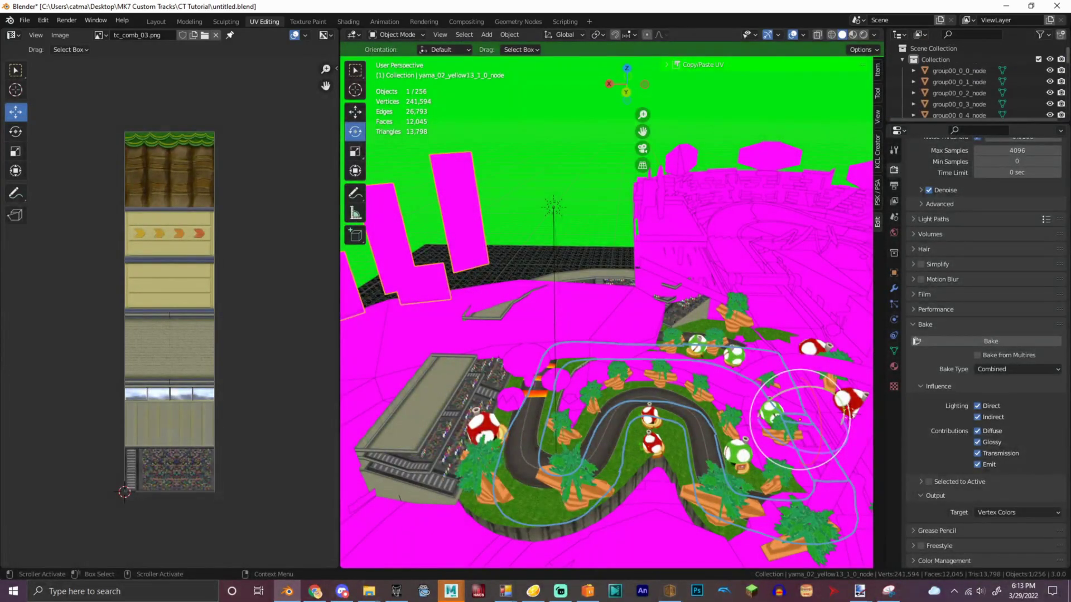
pyautogui.scroll(-15, 981, 81)
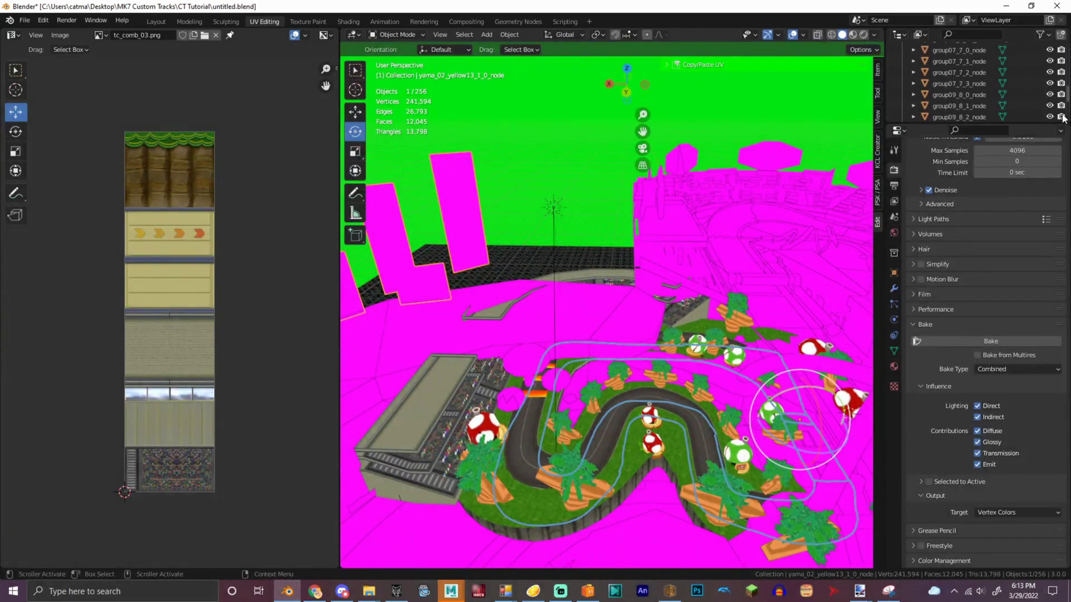
# Rename the custom track mesh vsn_mesh_2_trunk.012 as Track.
pyautogui.click(961, 100)
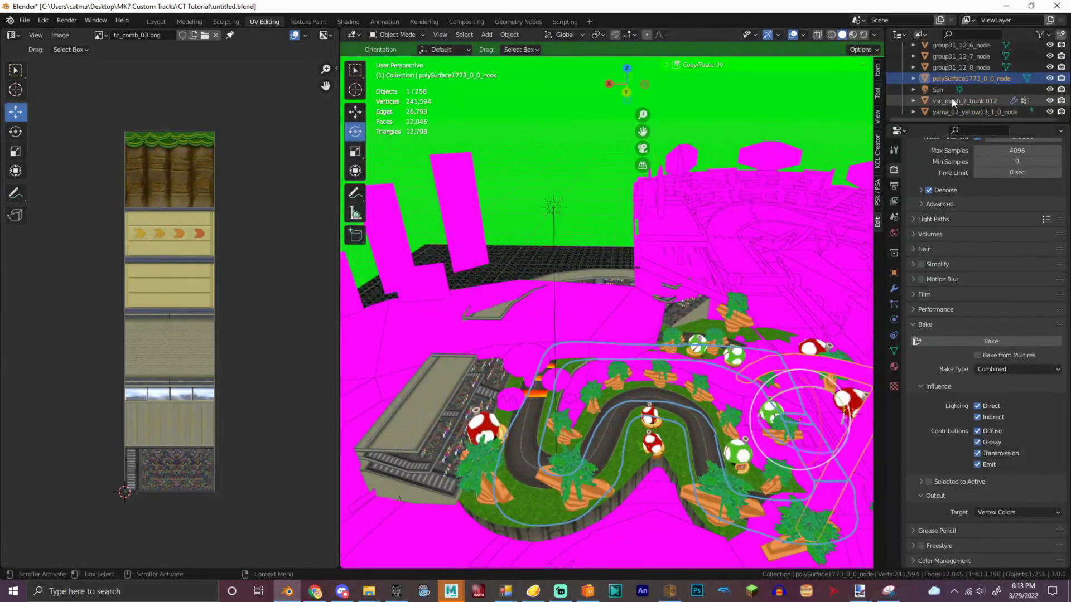
pyautogui.rightClick(618, 291)
pyautogui.click(597, 420)
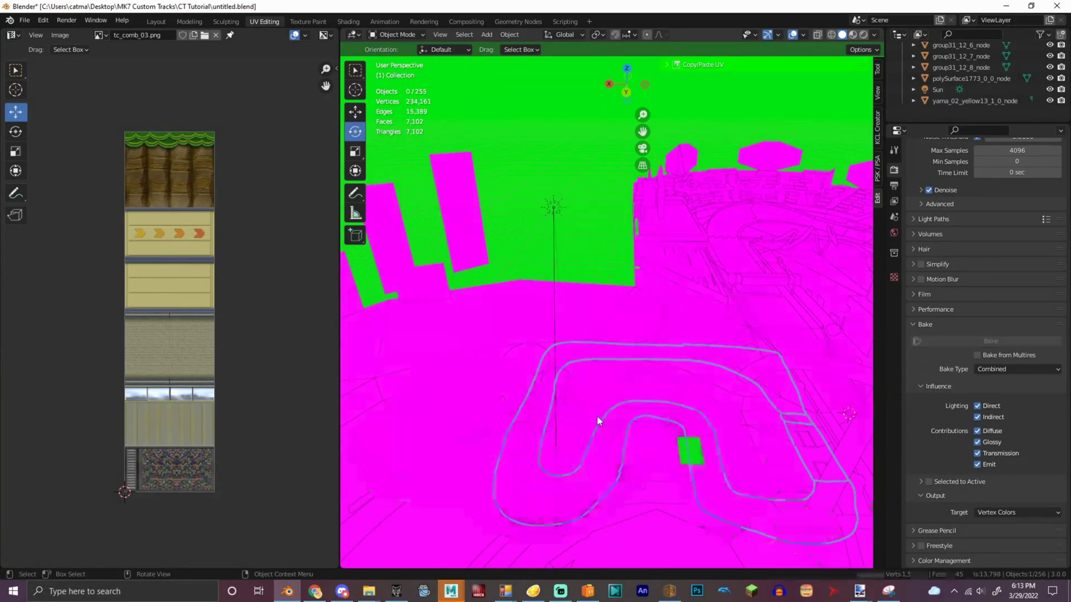
pyautogui.doubleClick(976, 114)
pyautogui.write('Track')
pyautogui.press('Return')
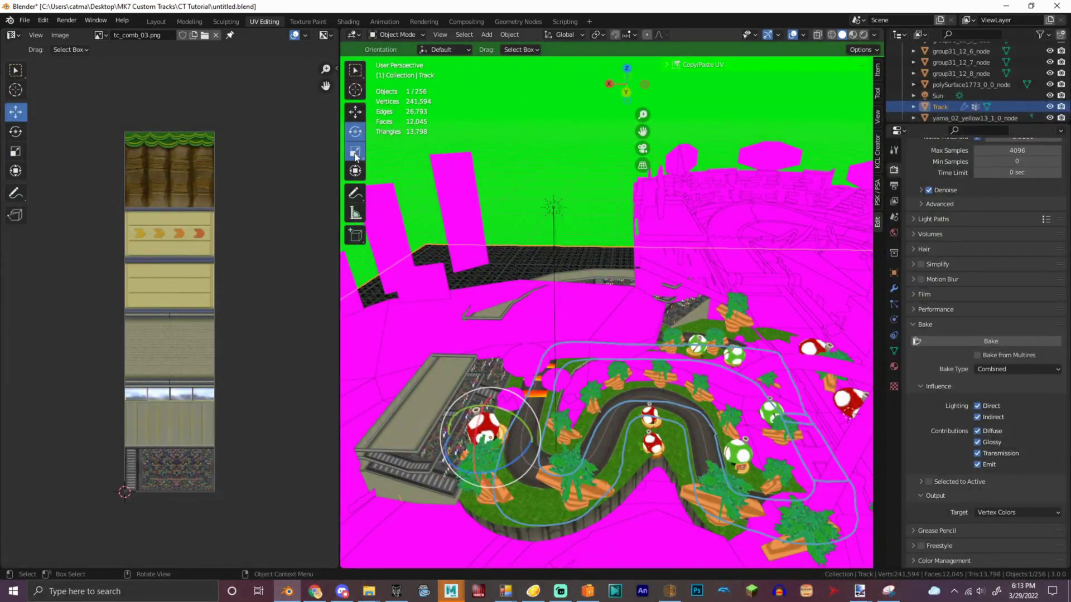
# Scale the Track object by about 1.82 and move it about 24.16 m along the X axis over the original circuit.
pyautogui.moveTo(534, 406); pyautogui.dragTo(574, 424)
pyautogui.scroll(-5, 559, 60)
pyautogui.moveTo(621, 73); pyautogui.dragTo(575, 125)
pyautogui.moveTo(510, 337); pyautogui.dragTo(563, 369)
pyautogui.moveTo(634, 364); pyautogui.dragTo(673, 172)
pyautogui.moveTo(627, 84); pyautogui.dragTo(626, 117)
pyautogui.press('g')
pyautogui.press('x')
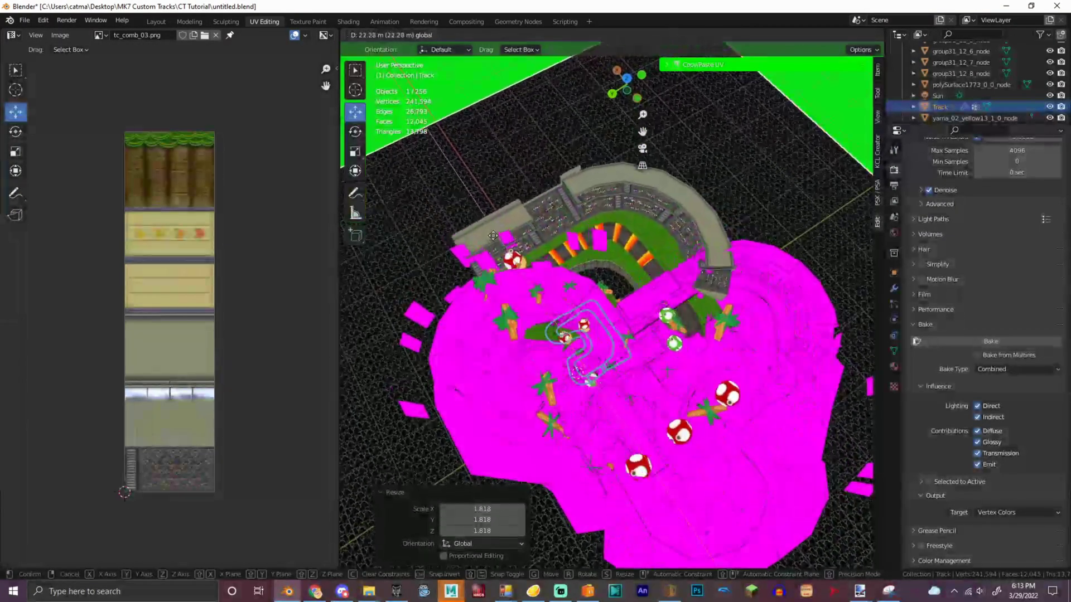
pyautogui.click(492, 234)
# Raise the Track object about 3.51 m along Z and shift it about 9.29 m along X.
pyautogui.press('g')
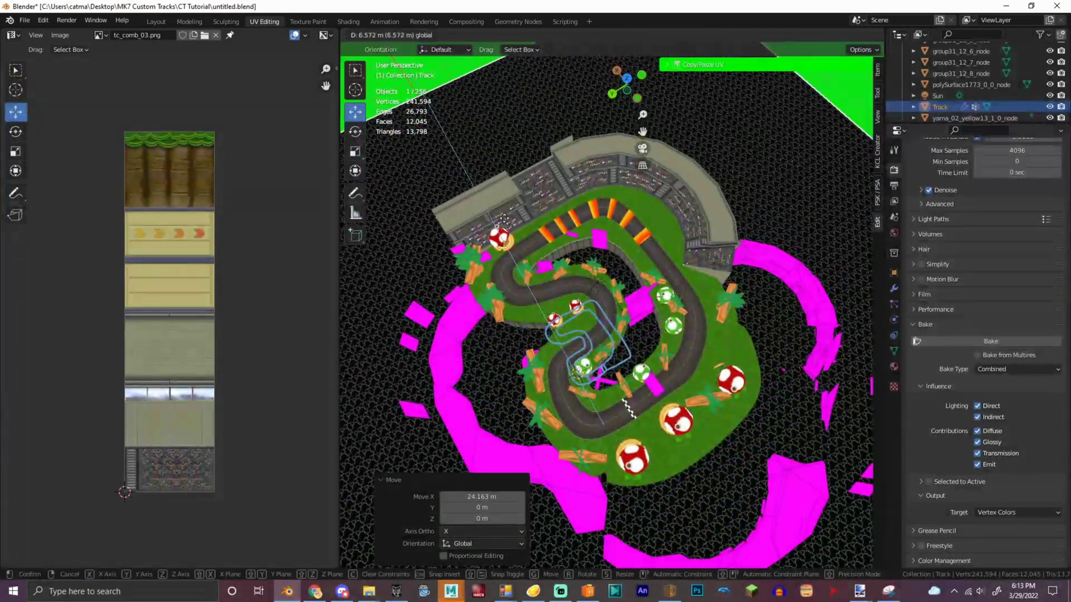
pyautogui.press('z')
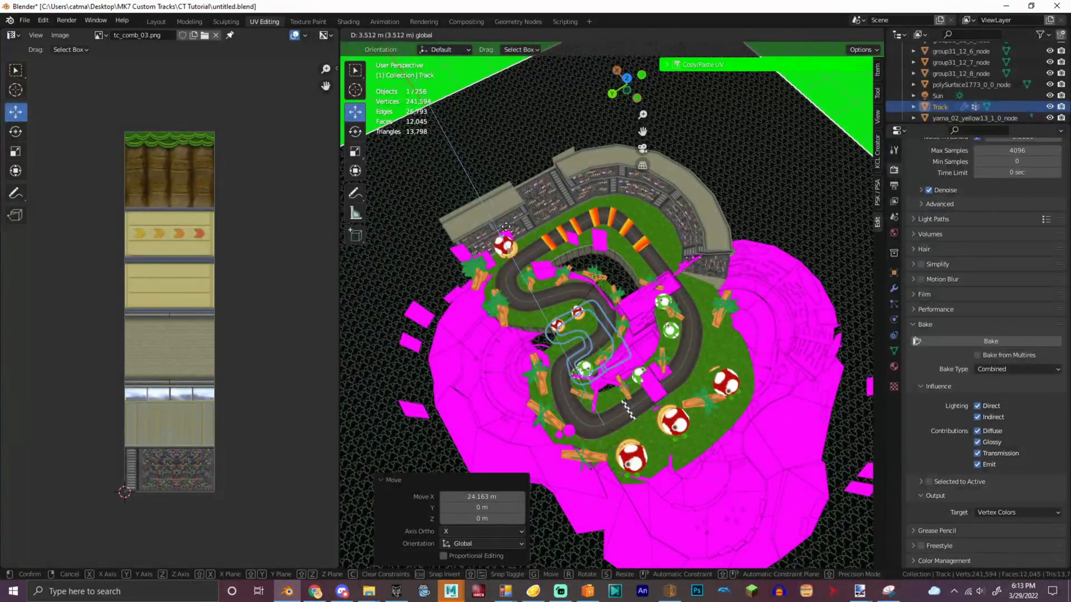
pyautogui.click(507, 264)
pyautogui.press('g')
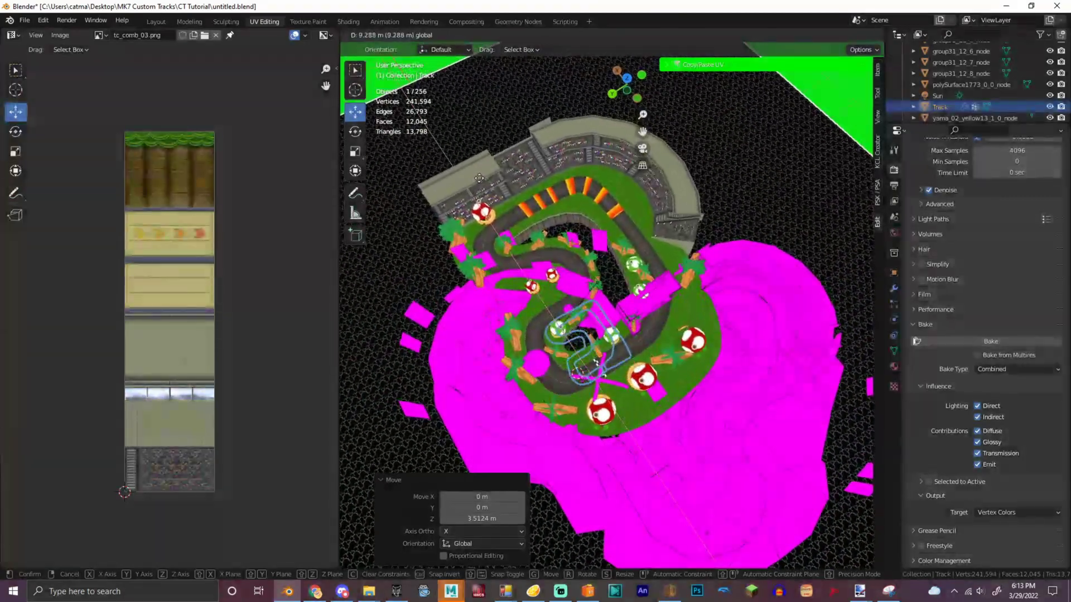
pyautogui.click(470, 190)
# Lower the Track object about 0.46 m, shift it about -3.04 m along X, and lower it another 0.23 m or so.
pyautogui.moveTo(614, 72); pyautogui.dragTo(537, 308)
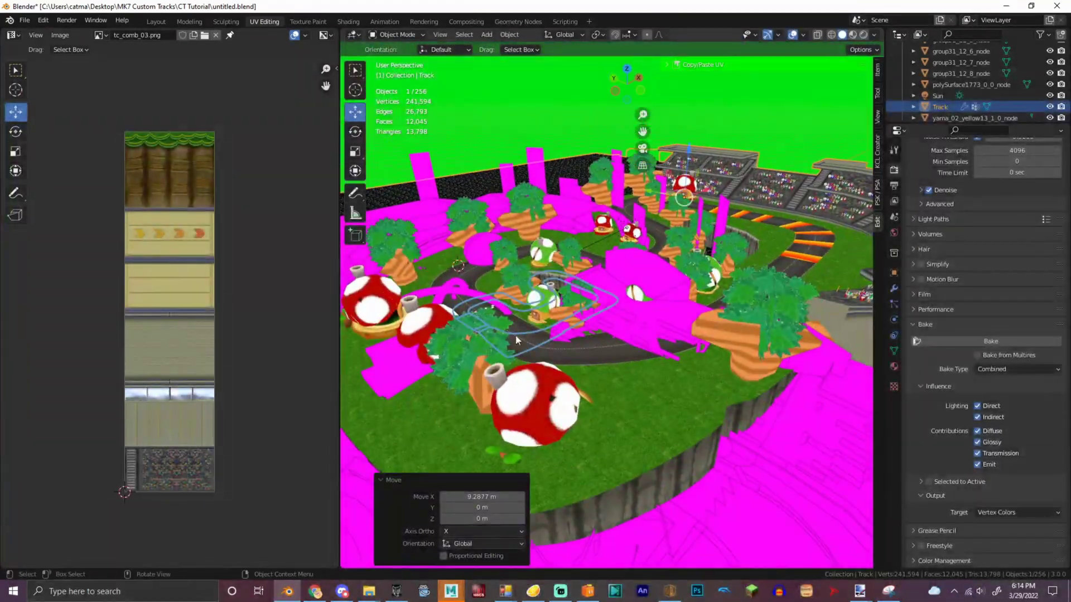
pyautogui.moveTo(509, 590)
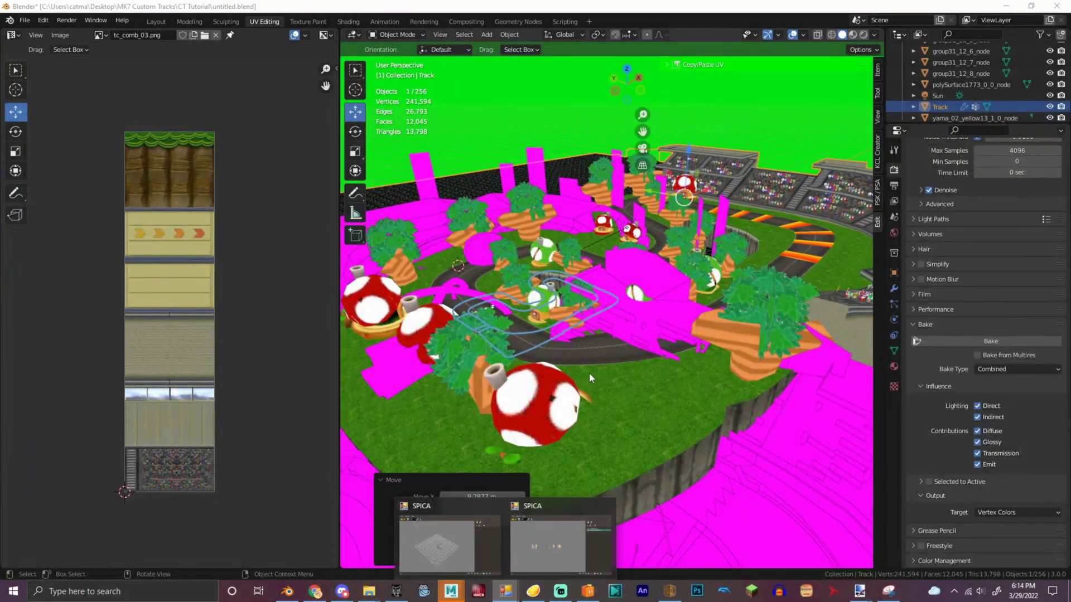
pyautogui.moveTo(625, 90); pyautogui.dragTo(599, 106)
pyautogui.moveTo(764, 143); pyautogui.dragTo(764, 146)
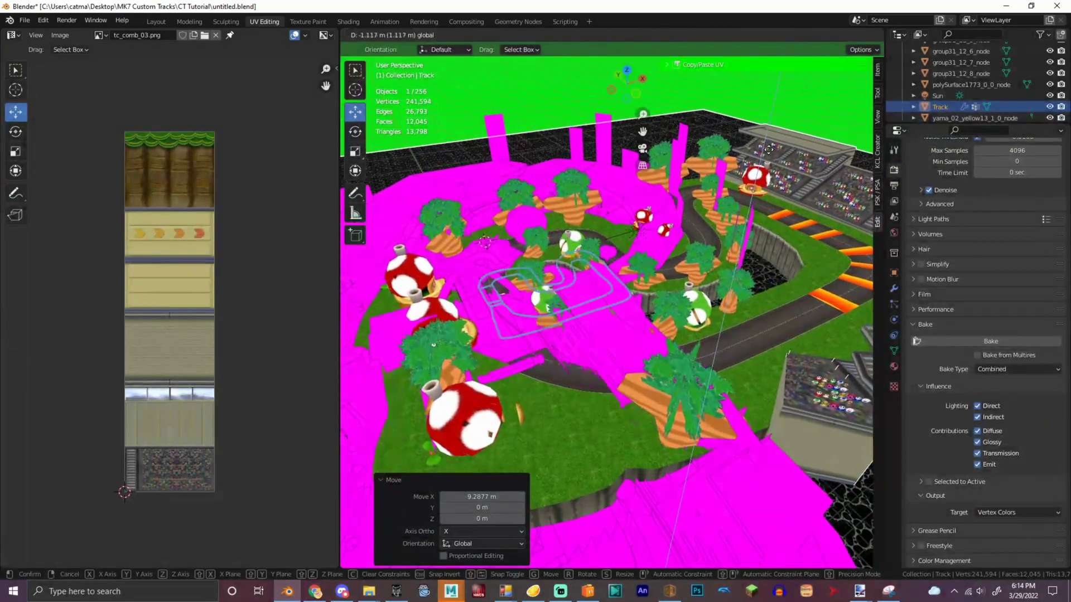
pyautogui.click(767, 150)
pyautogui.press('g')
pyautogui.press('z')
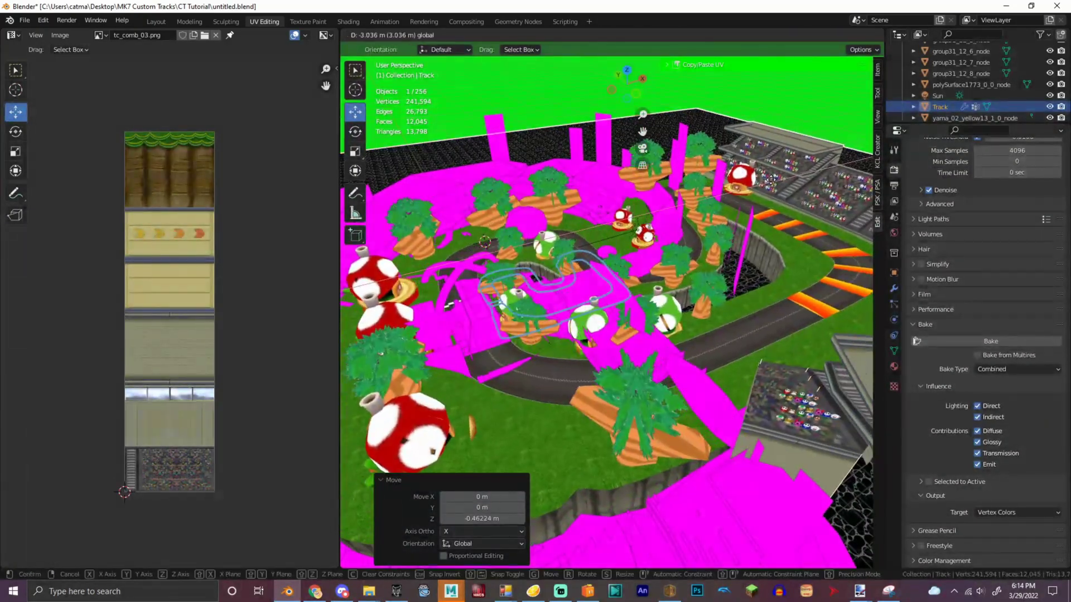
pyautogui.click(770, 180)
pyautogui.press('g')
pyautogui.press('z')
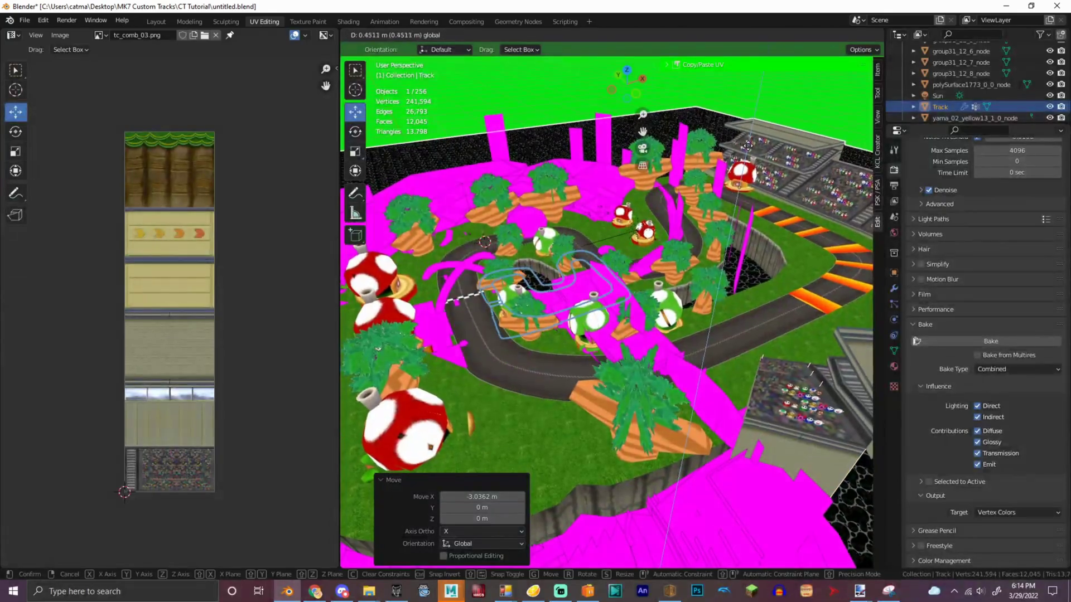
pyautogui.click(753, 150)
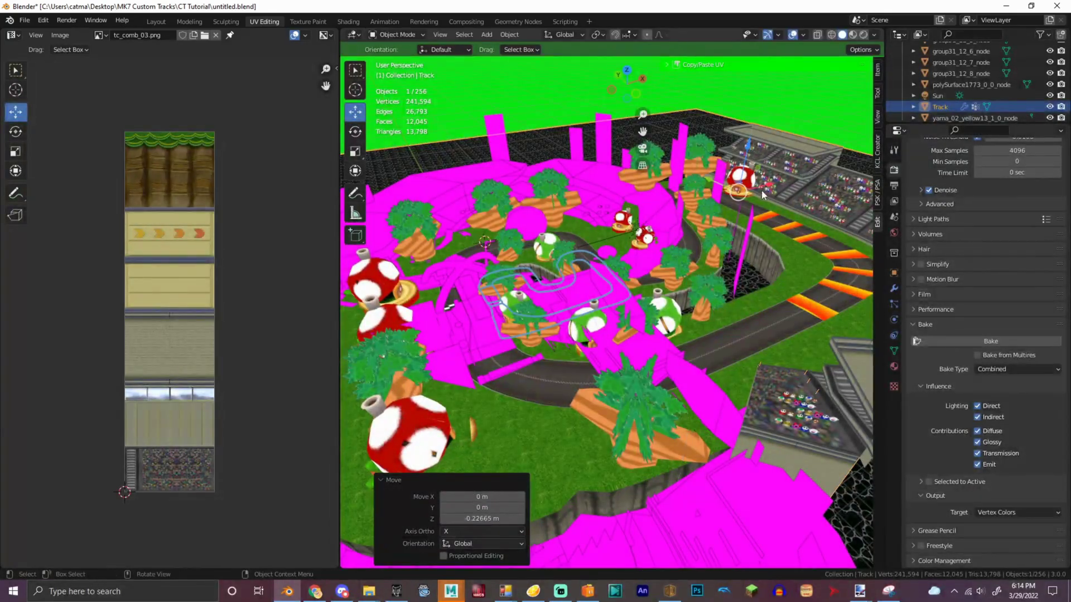
# Move the Track object about -7.64 m along Y and about 0.68 m along X.
pyautogui.press('g')
pyautogui.press('y')
pyautogui.click(760, 212)
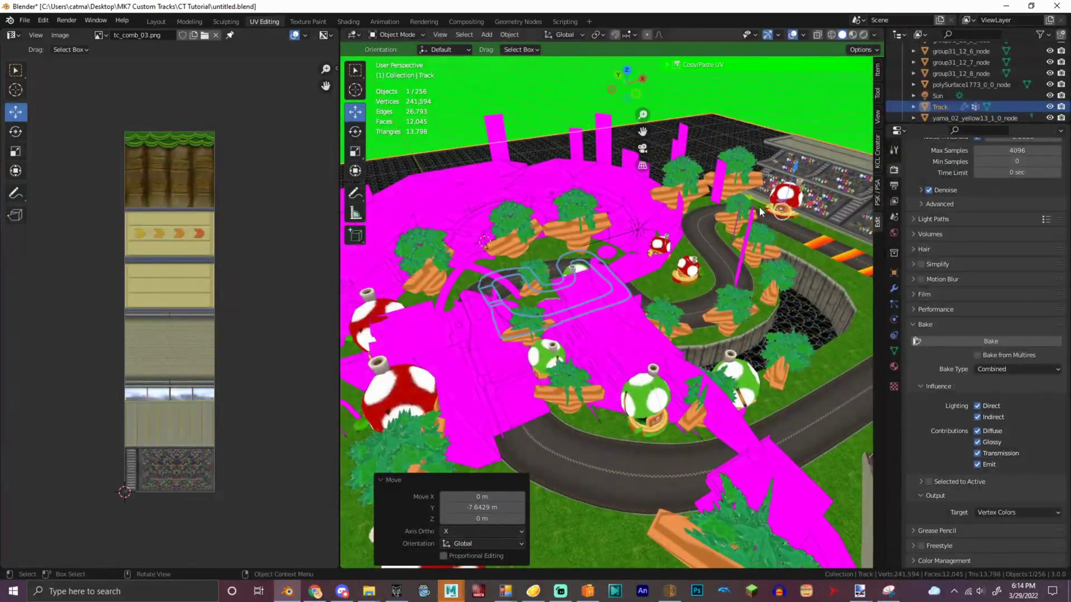
pyautogui.press('g')
pyautogui.press('x')
pyautogui.click(810, 211)
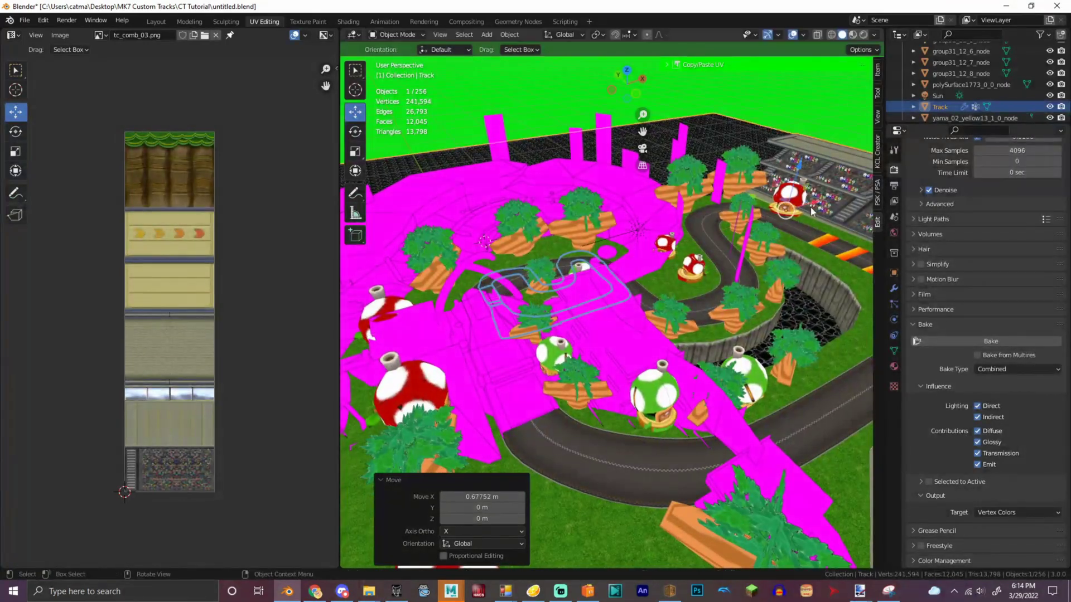
# Scale the Track object by about 0.859, then move it about -5.28 m along X and about -0.03 m along Z.
pyautogui.press('s')
pyautogui.click(493, 122)
pyautogui.press('g')
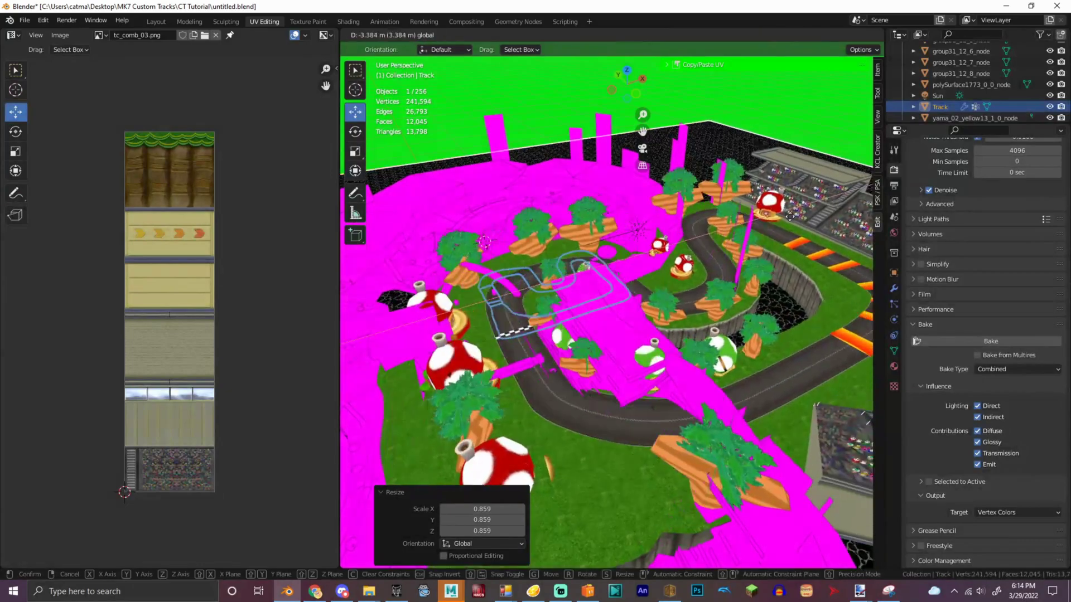
pyautogui.click(782, 229)
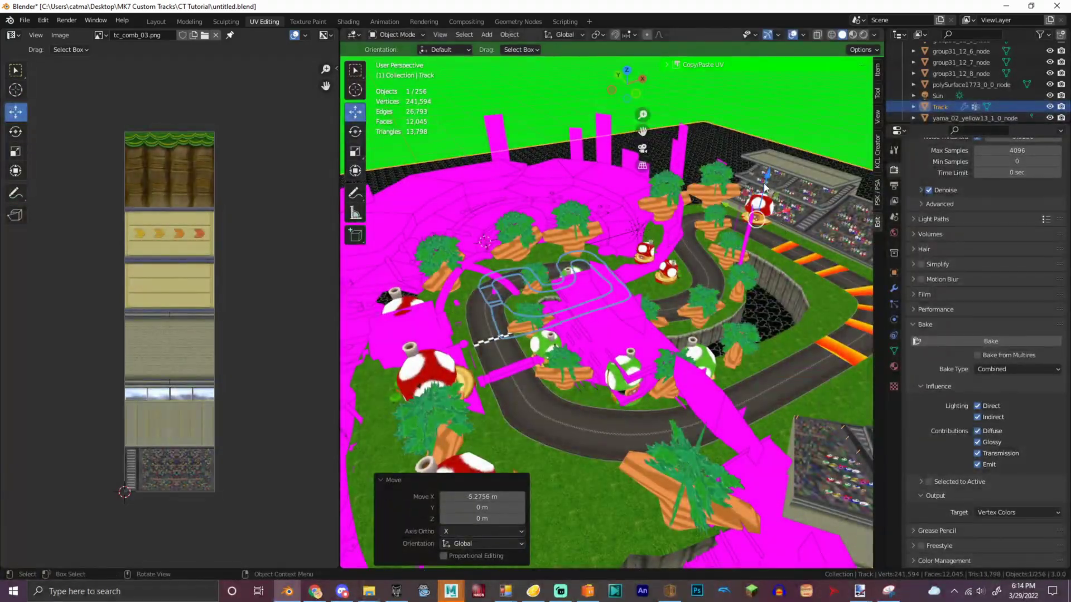
pyautogui.press('g')
pyautogui.press('z')
pyautogui.click(767, 181)
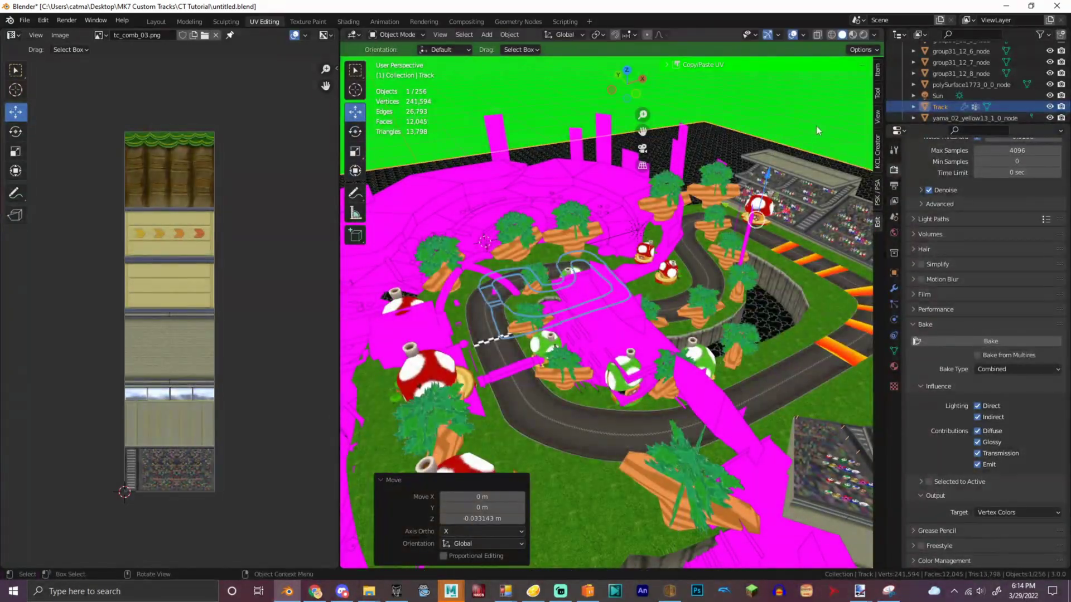
# Select all the imported Toad Circuit group nodes, starting at group00_0_0_node, and delete them.
pyautogui.scroll(-1, 969, 119)
pyautogui.click(972, 112)
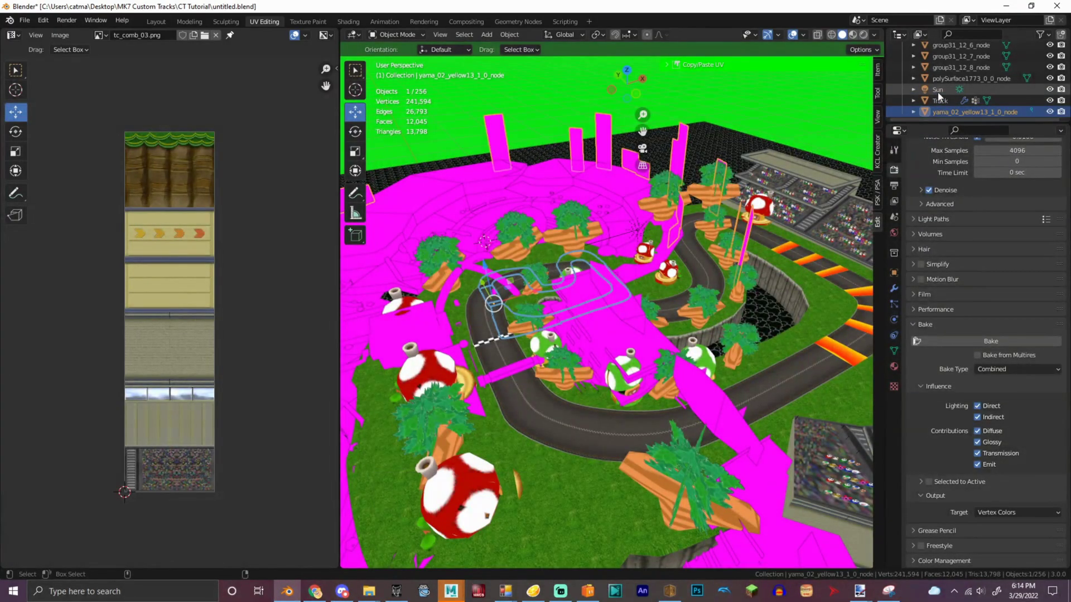
pyautogui.keyDown('ctrl'); pyautogui.click(948, 79); pyautogui.keyUp('ctrl')
pyautogui.scroll(10, 961, 59)
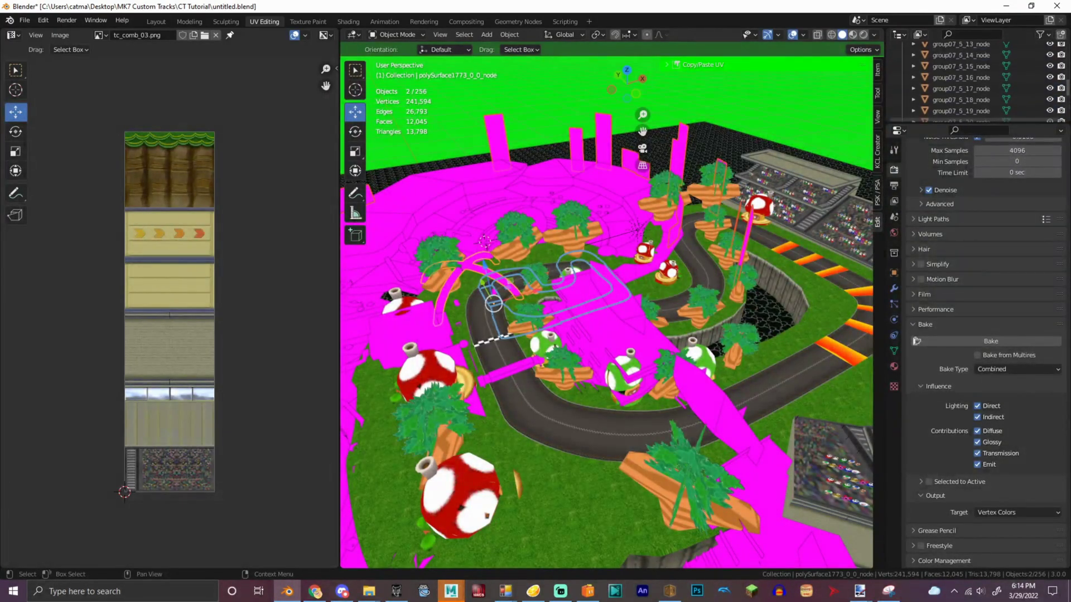
pyautogui.scroll(8, 961, 59)
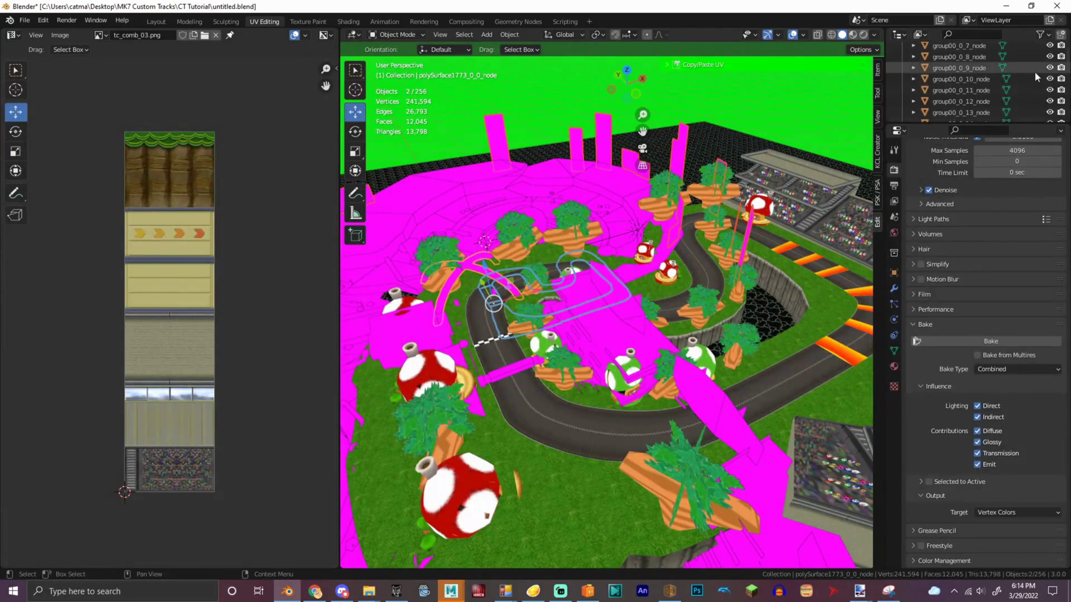
pyautogui.keyDown('ctrl'); pyautogui.click(965, 70); pyautogui.keyUp('ctrl')
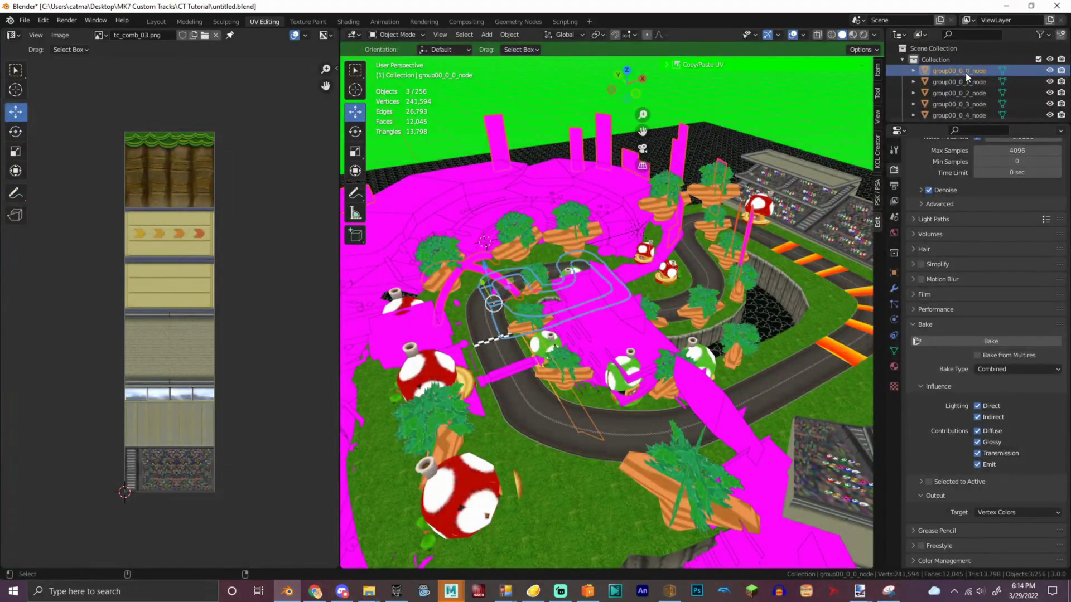
pyautogui.keyDown('ctrl'); pyautogui.click(967, 81); pyautogui.keyUp('ctrl')
pyautogui.click(967, 72)
pyautogui.moveTo(1068, 49); pyautogui.dragTo(1066, 128)
pyautogui.keyDown('shift'); pyautogui.click(951, 79); pyautogui.keyUp('shift')
pyautogui.rightClick(626, 329)
pyautogui.click(626, 329)
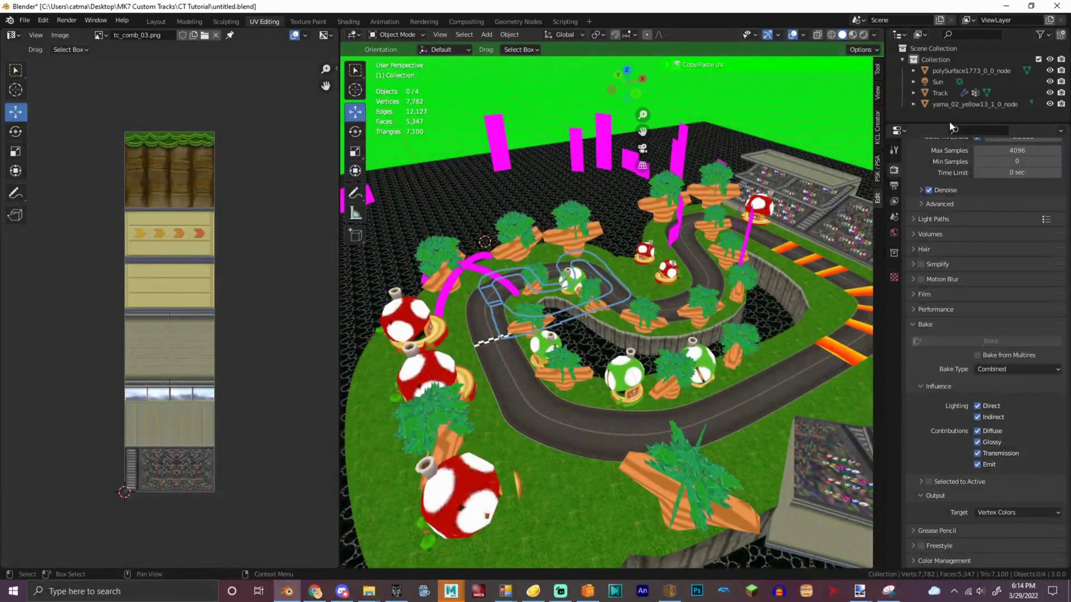
# Delete the leftover objects yama_02_yellow13_1_0_node and polySurface1773_0_0_node.
pyautogui.click(954, 104)
pyautogui.keyDown('ctrl'); pyautogui.click(948, 72); pyautogui.keyUp('ctrl')
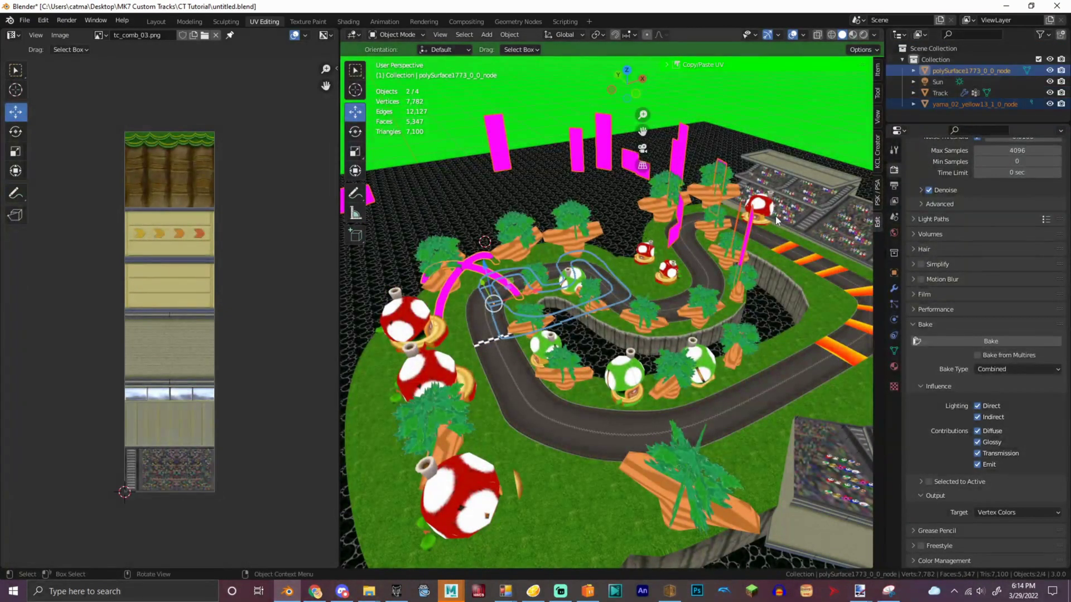
pyautogui.rightClick(771, 241)
pyautogui.click(772, 241)
# Preview the Sun's lighting on the track in rendered shading, then select Track and return to the textured view.
pyautogui.scroll(-2, 836, 84)
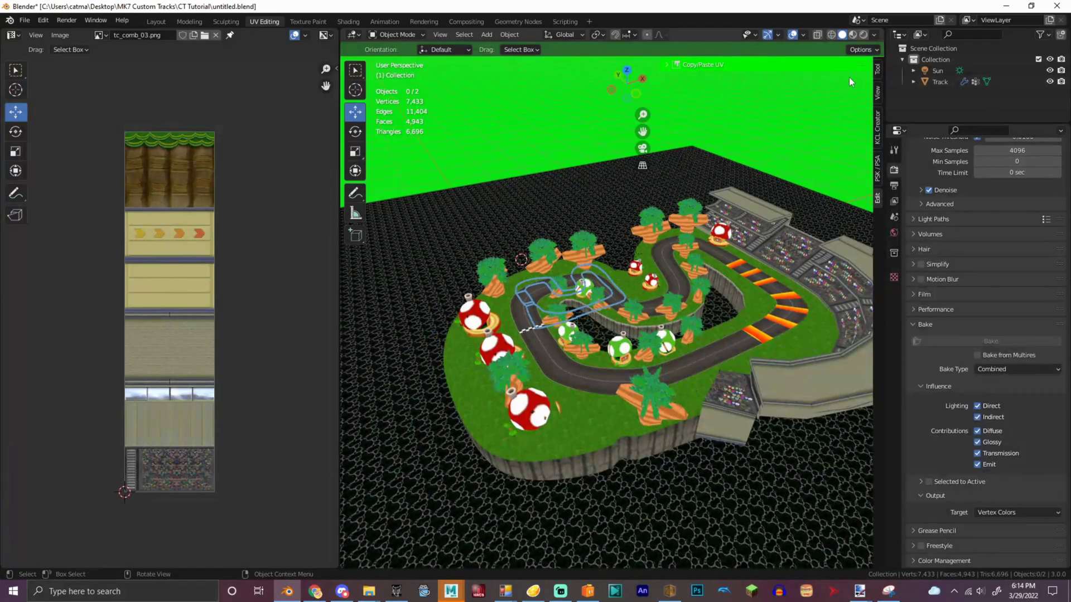
pyautogui.moveTo(606, 78); pyautogui.dragTo(732, 69)
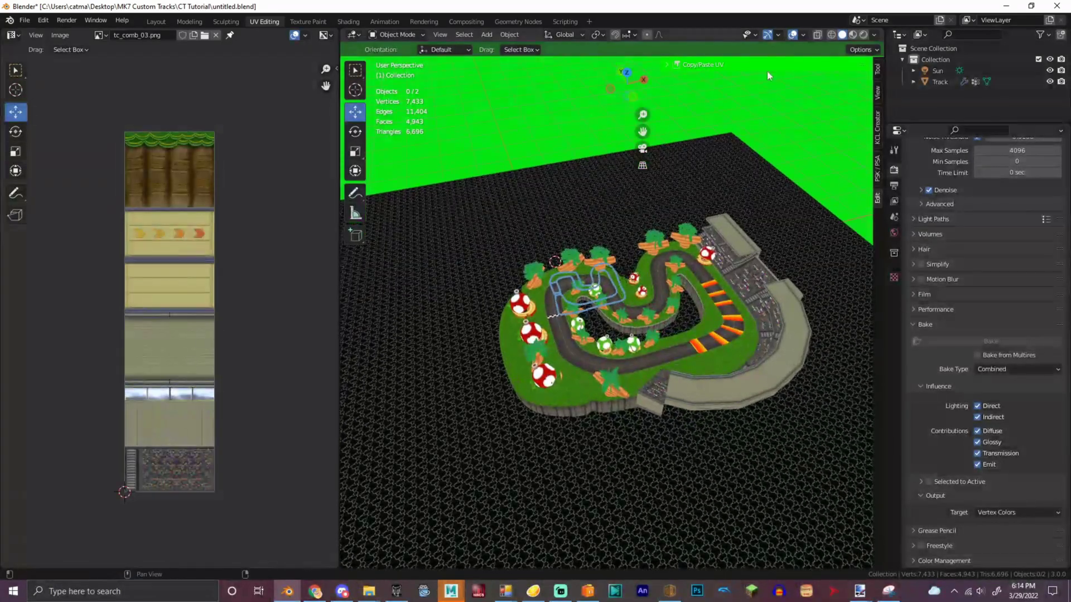
pyautogui.click(937, 71)
pyautogui.click(864, 34)
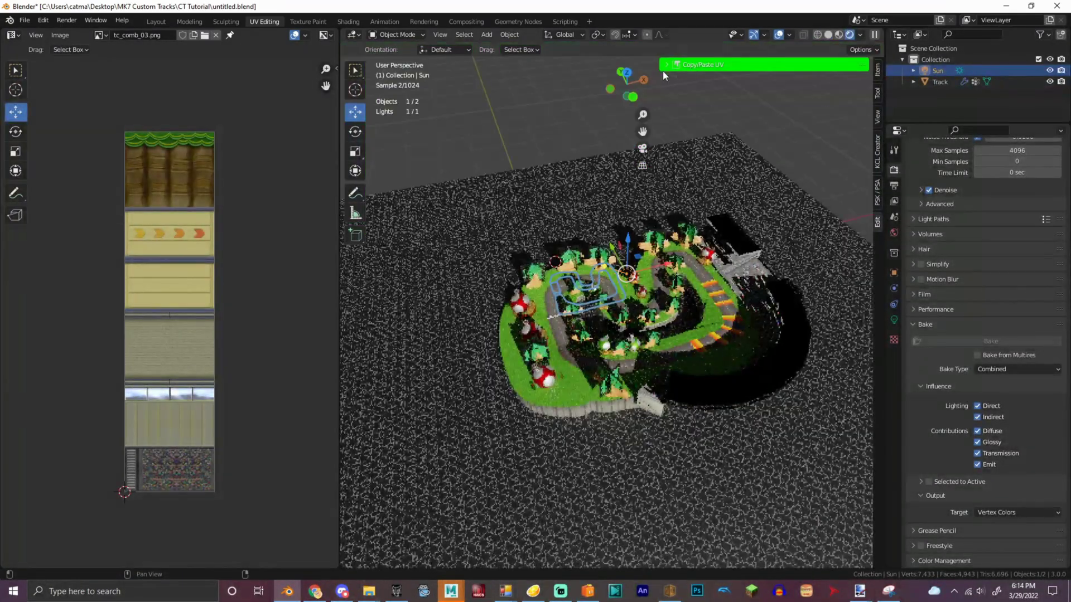
pyautogui.scroll(5, 664, 74)
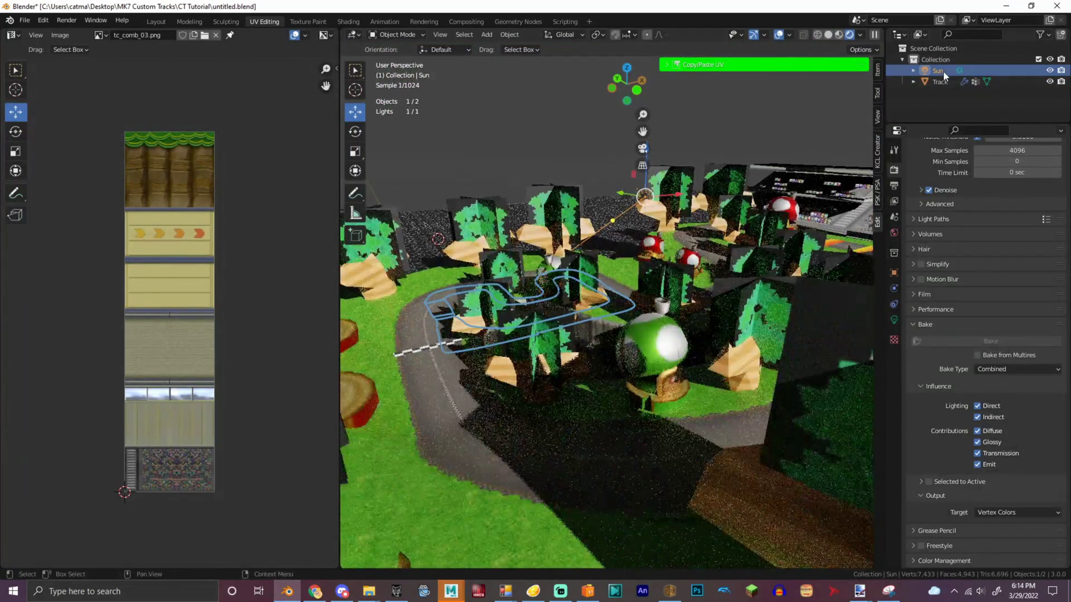
pyautogui.click(940, 81)
pyautogui.click(828, 35)
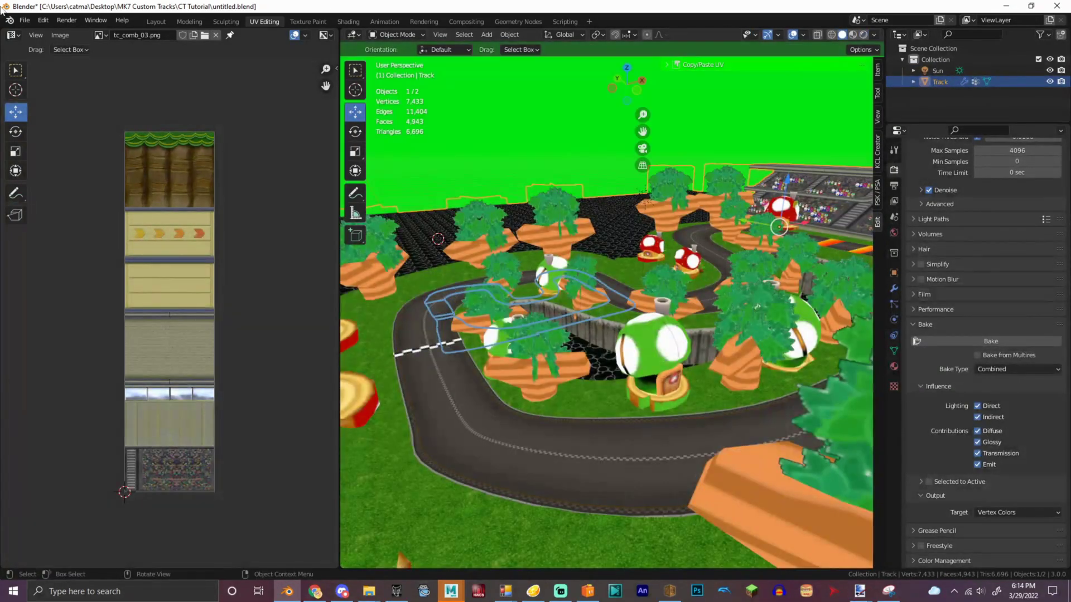
# Export the scene as an FBX file named track in the CT Tutorial folder.
pyautogui.click(24, 22)
pyautogui.click(148, 270)
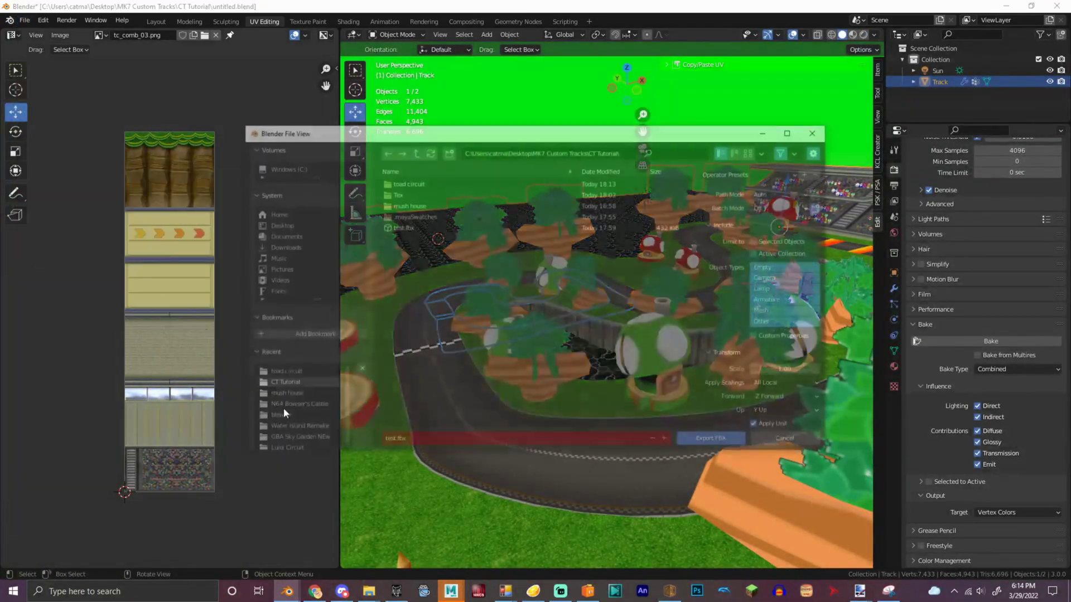
pyautogui.click(282, 373)
pyautogui.click(622, 151)
pyautogui.moveTo(605, 151); pyautogui.dragTo(638, 151)
pyautogui.press('BackSpace')
pyautogui.press('Return')
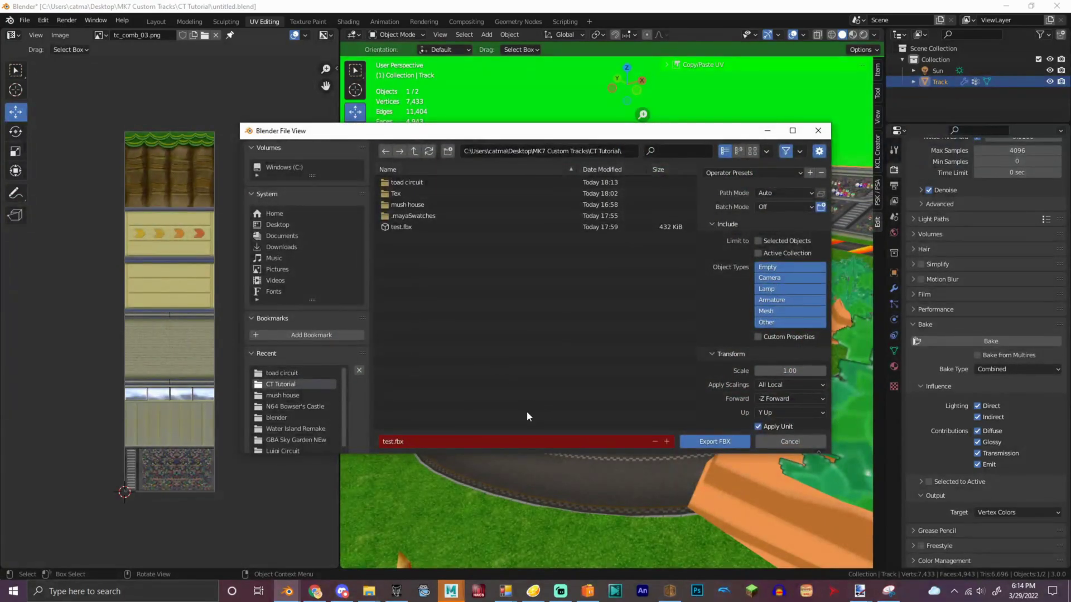
pyautogui.click(476, 440)
pyautogui.write('track')
pyautogui.press('Return')
pyautogui.press('Return')
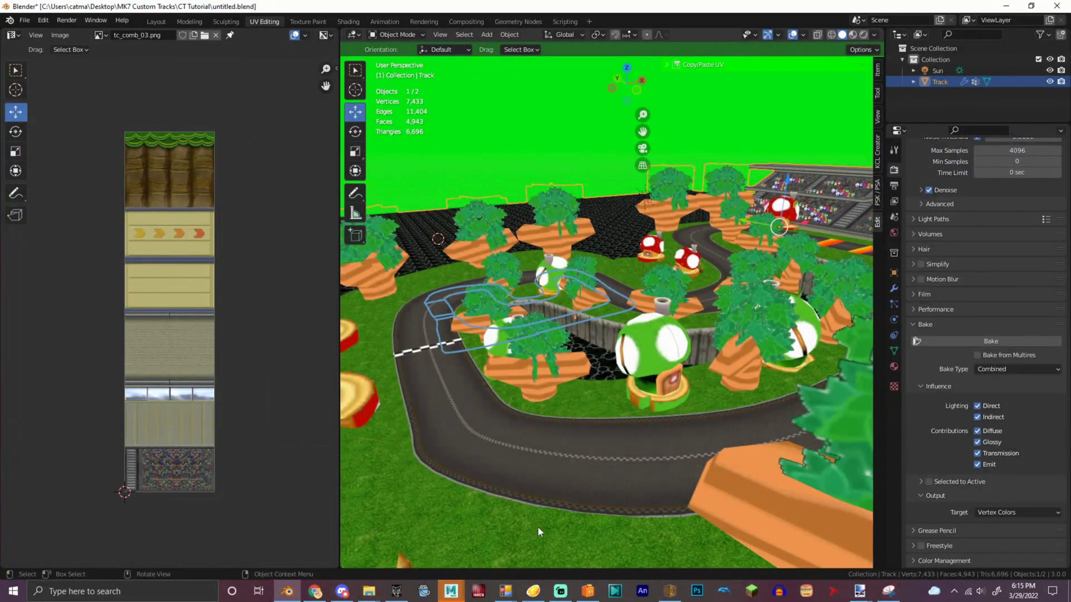